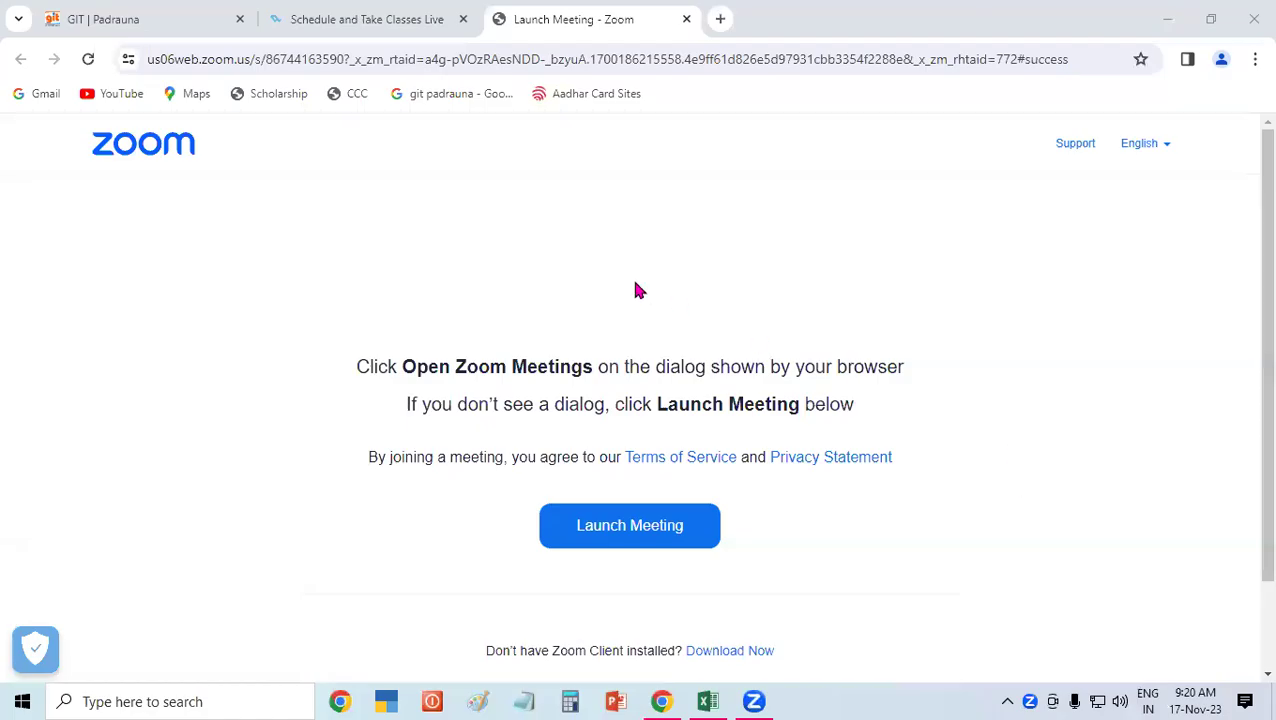
- Switch from the Zoom page in Chrome to the EXCEL DAY 1 car loan workbook
{"action": "left_click", "coordinate": [712, 700]}
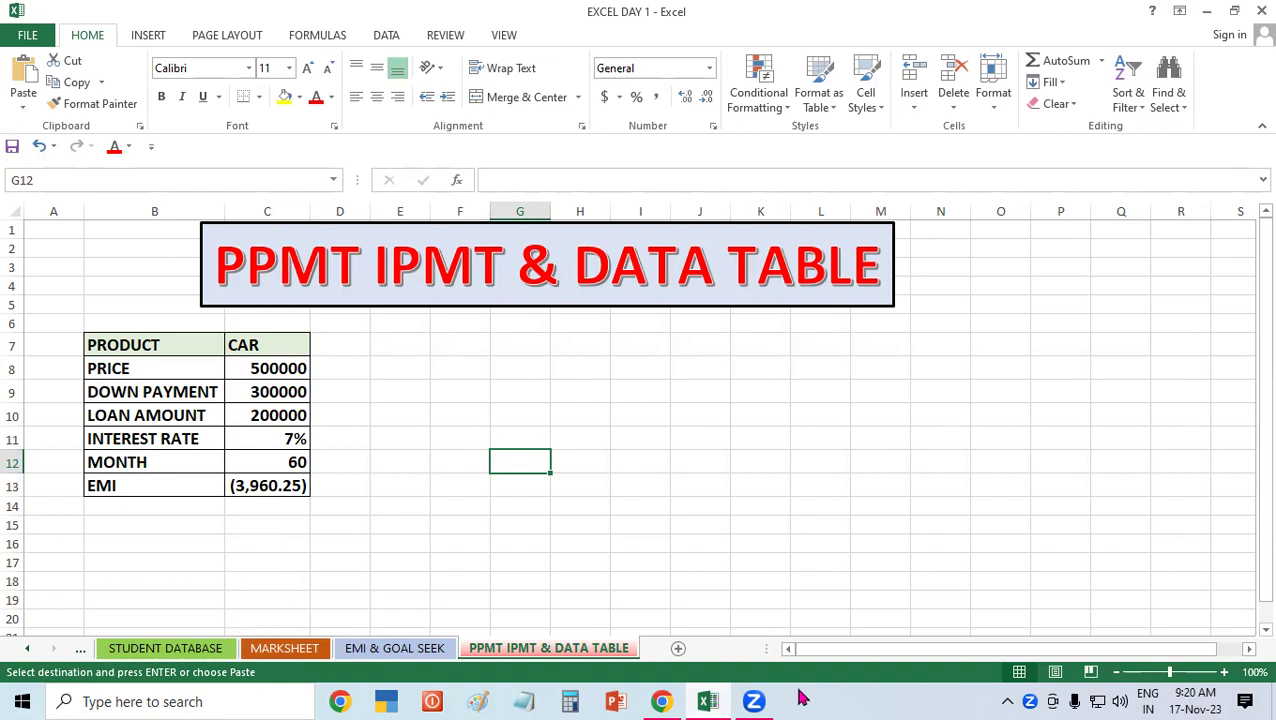
{"action": "left_click", "coordinate": [249, 485]}
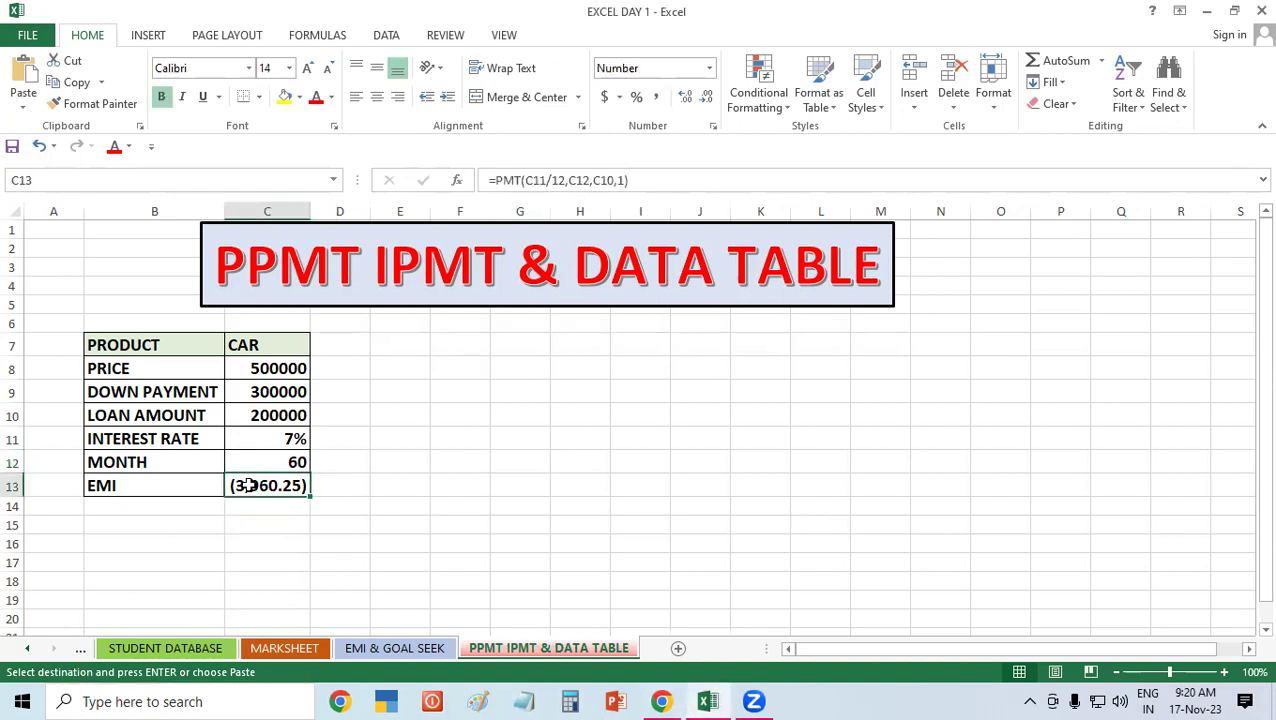
{"action": "left_click", "coordinate": [473, 492]}
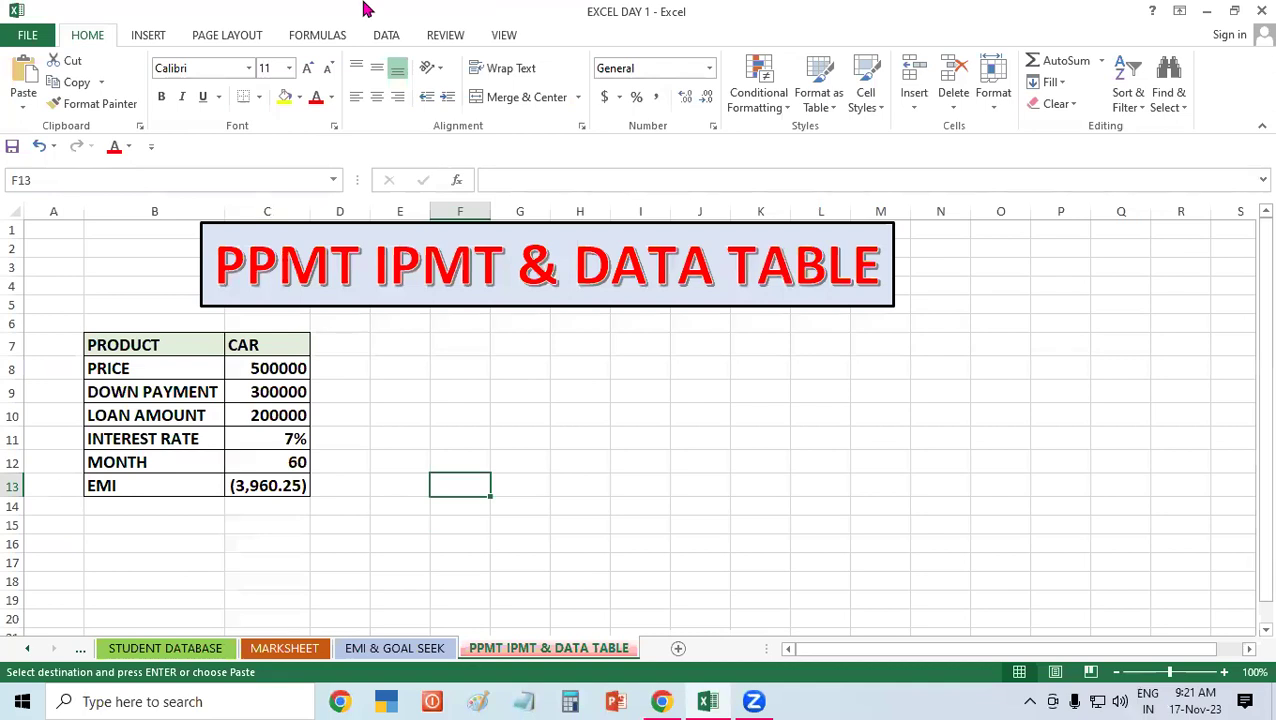
{"action": "key", "text": "alt+h"}
{"action": "key", "text": "f"}
{"action": "key", "text": "p"}
{"action": "left_click", "coordinate": [601, 428]}
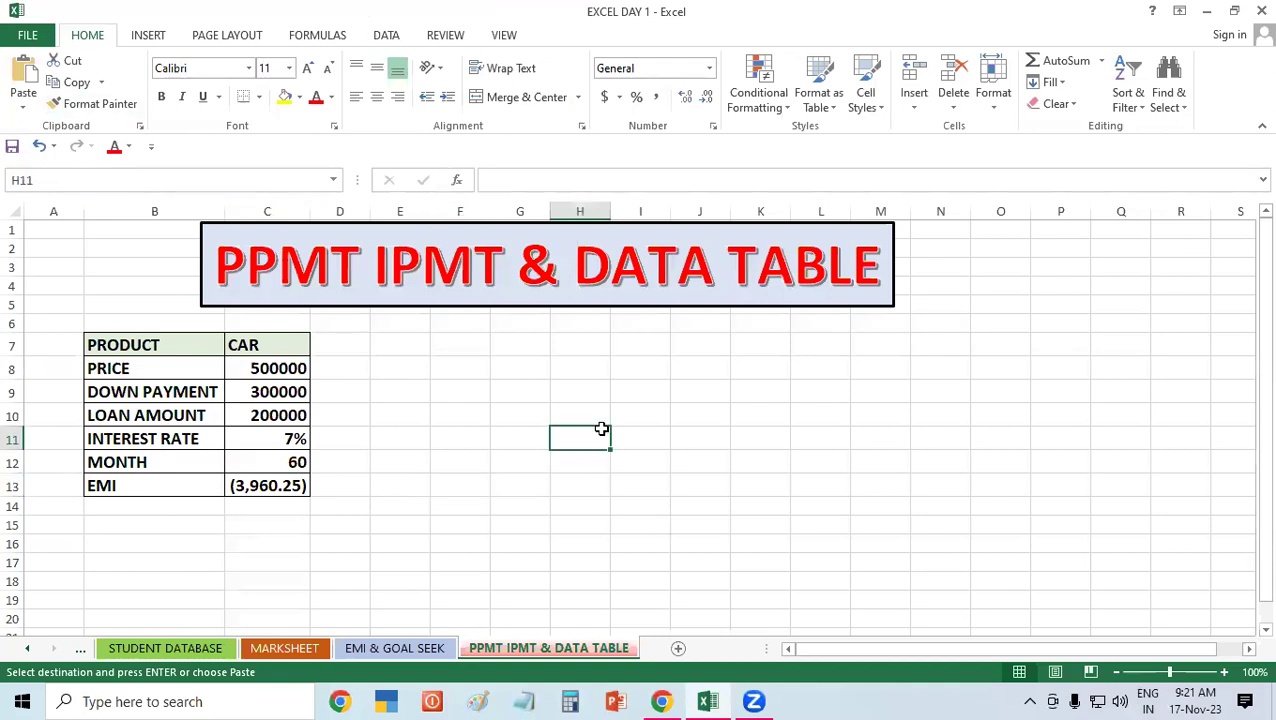
{"action": "left_click", "coordinate": [493, 410]}
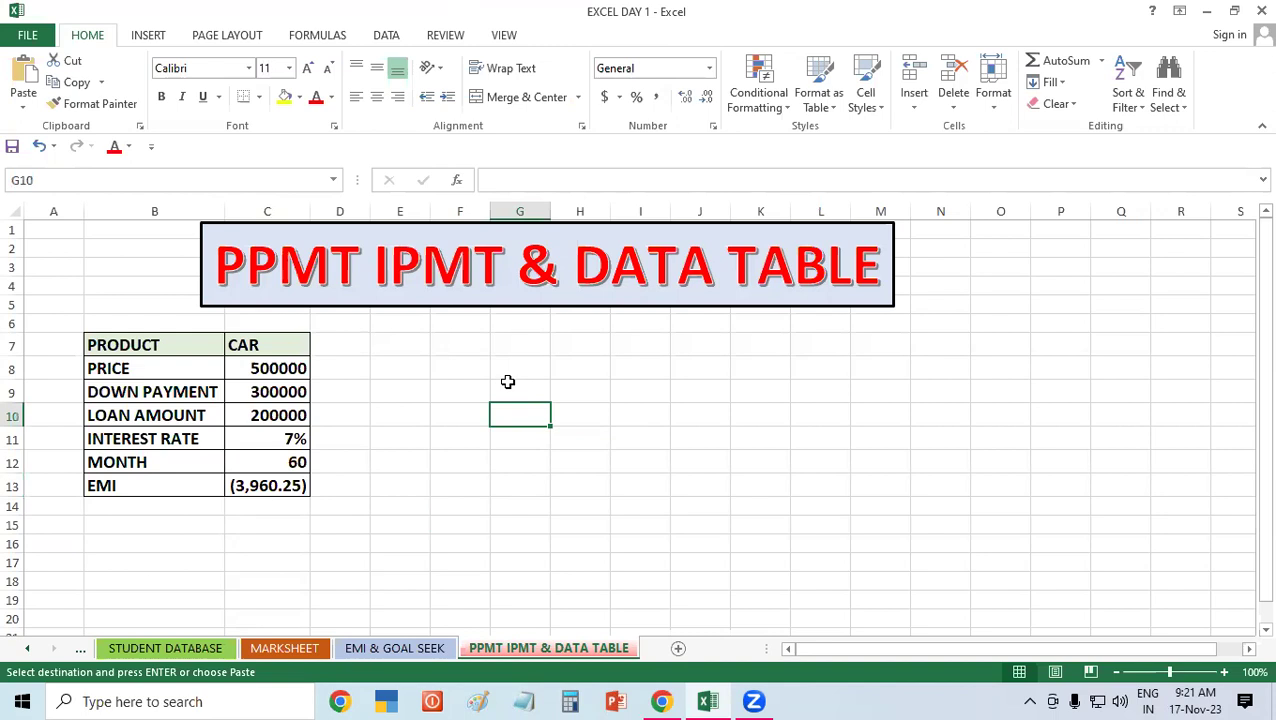
- Enter the headings MONTH, PPMT, IPMT and RESULT in cells F7 to I7
{"action": "left_click", "coordinate": [450, 344]}
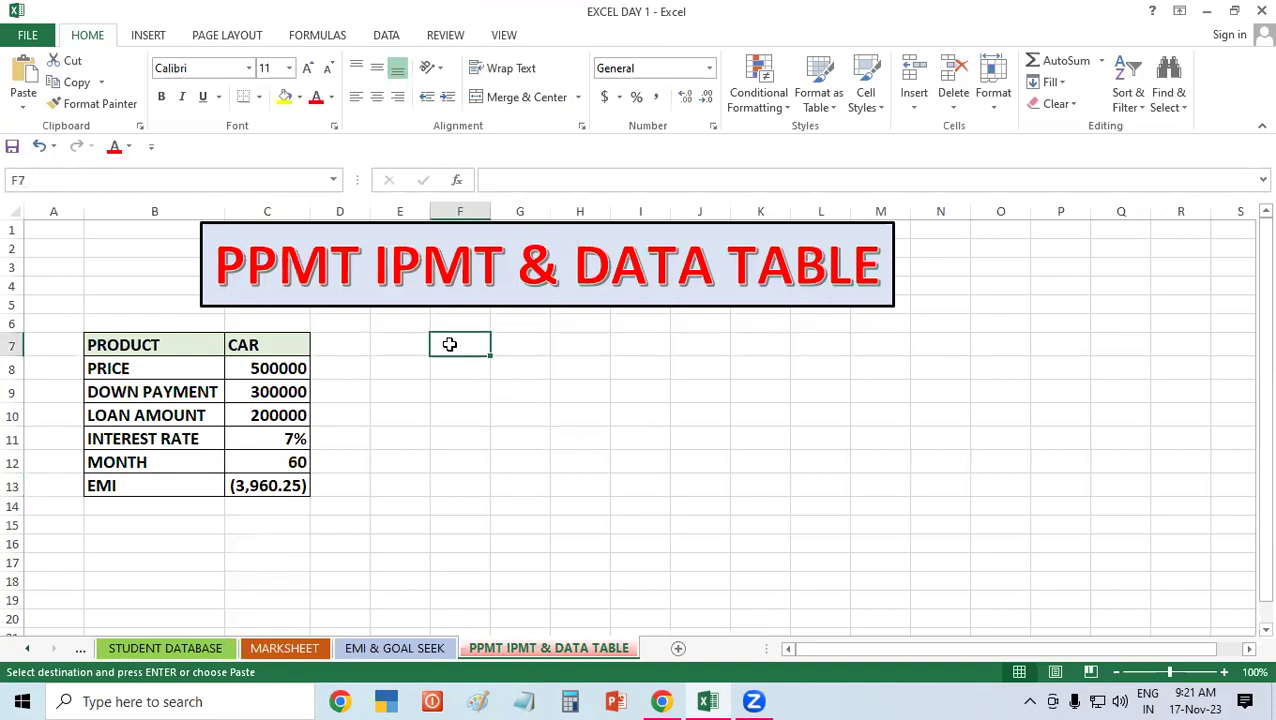
{"action": "type", "text": "MONTH"}
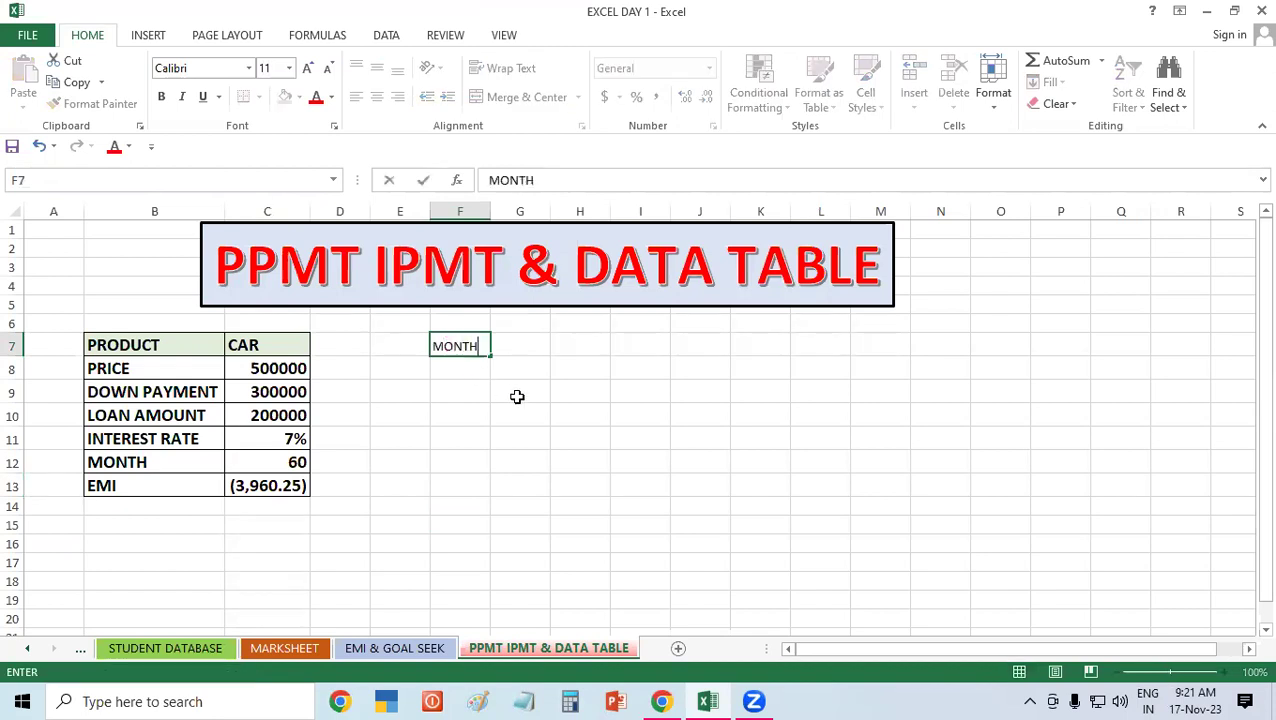
{"action": "left_click", "coordinate": [515, 394]}
{"action": "left_click", "coordinate": [521, 348]}
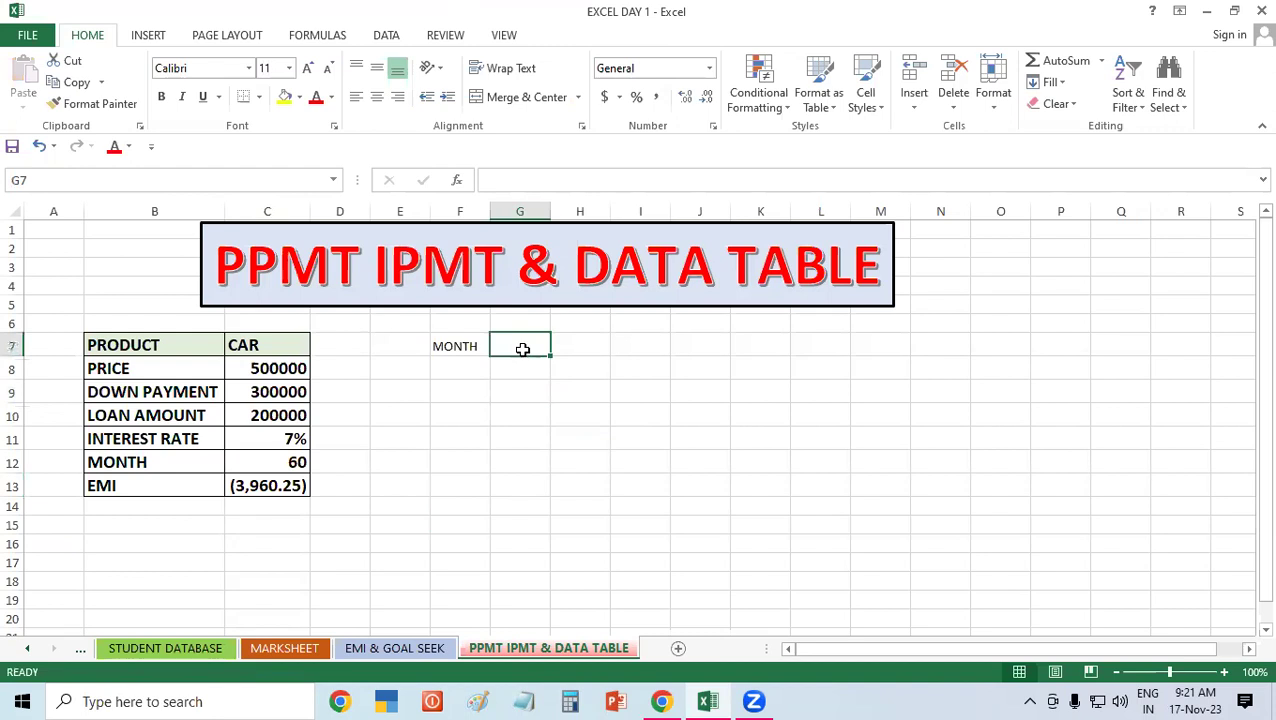
{"action": "type", "text": "PPMT"}
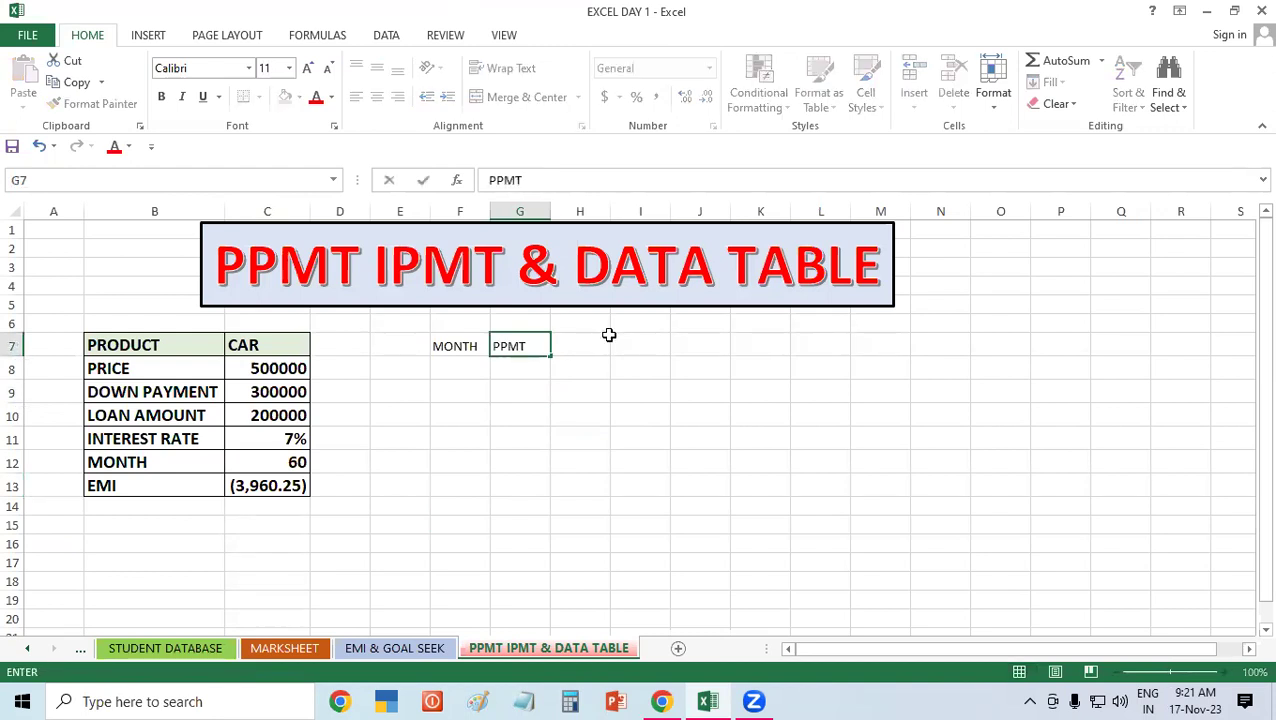
{"action": "left_click", "coordinate": [585, 352]}
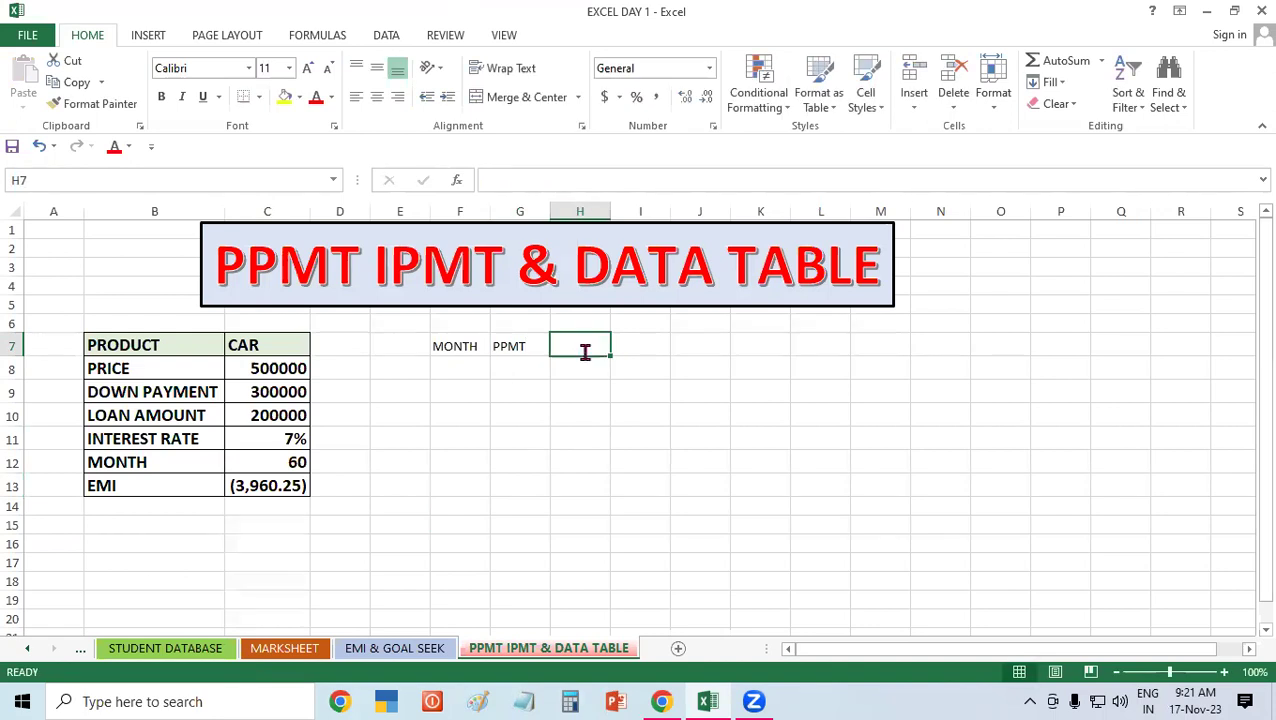
{"action": "type", "text": "IPMT"}
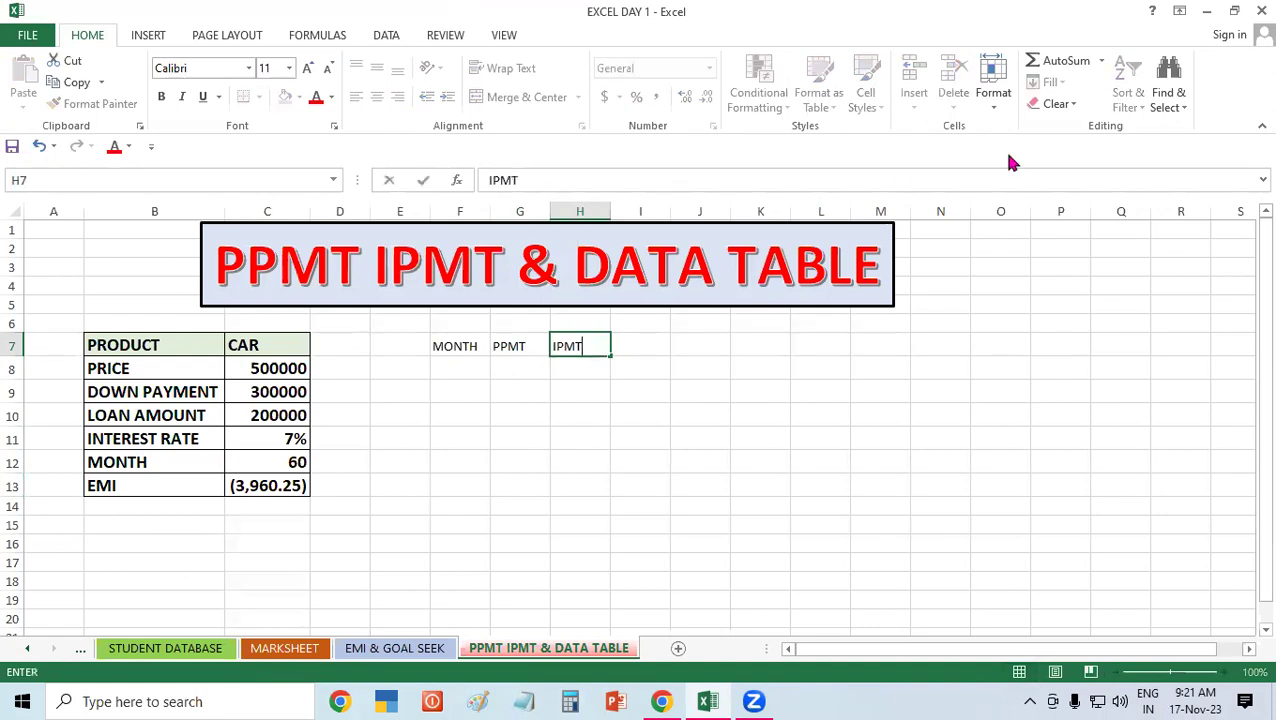
{"action": "left_click", "coordinate": [632, 345]}
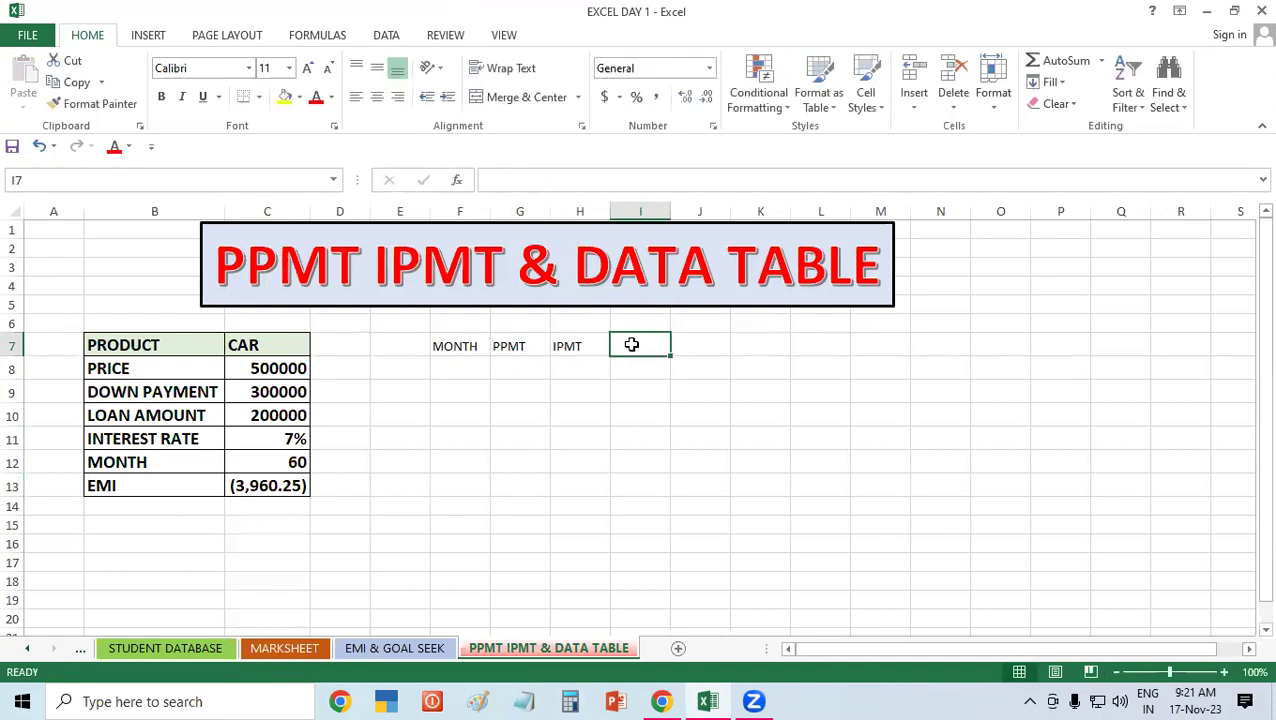
{"action": "type", "text": "RESULT"}
{"action": "left_click", "coordinate": [598, 410]}
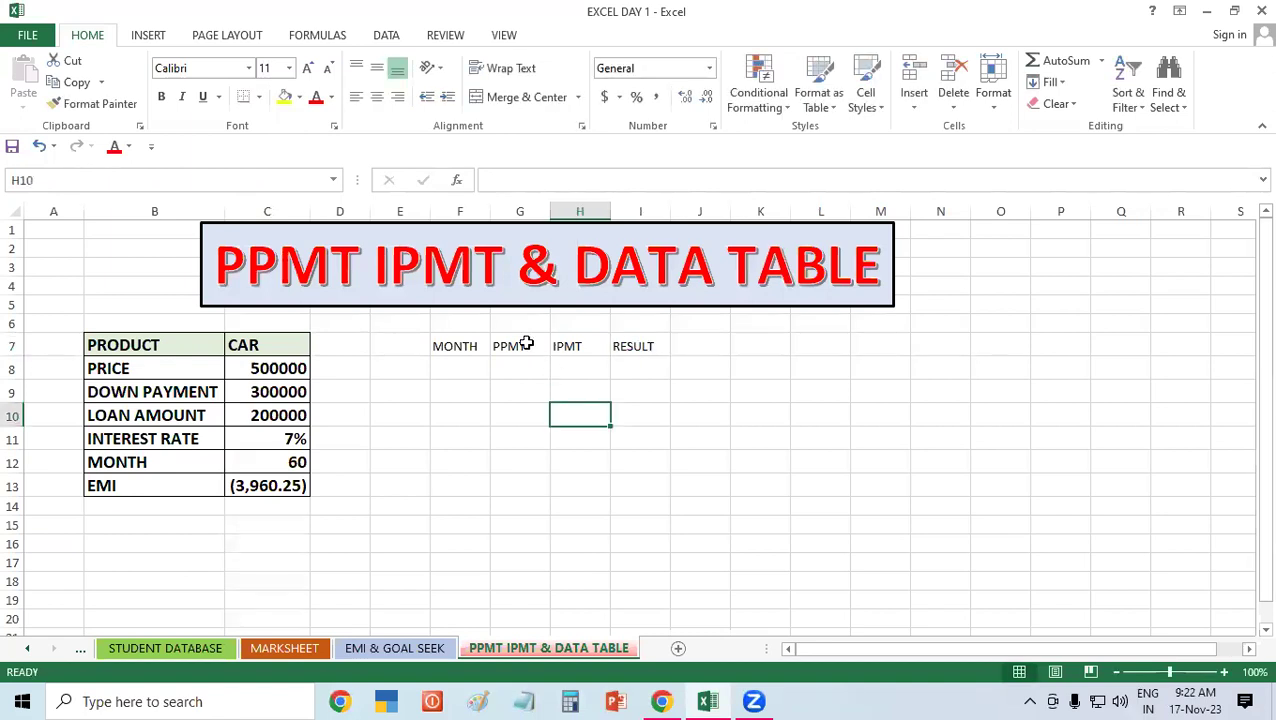
- Select the table area F7:I16 beneath the new headings
{"action": "left_click_drag", "start_coordinate": [526, 343], "coordinate": [561, 372]}
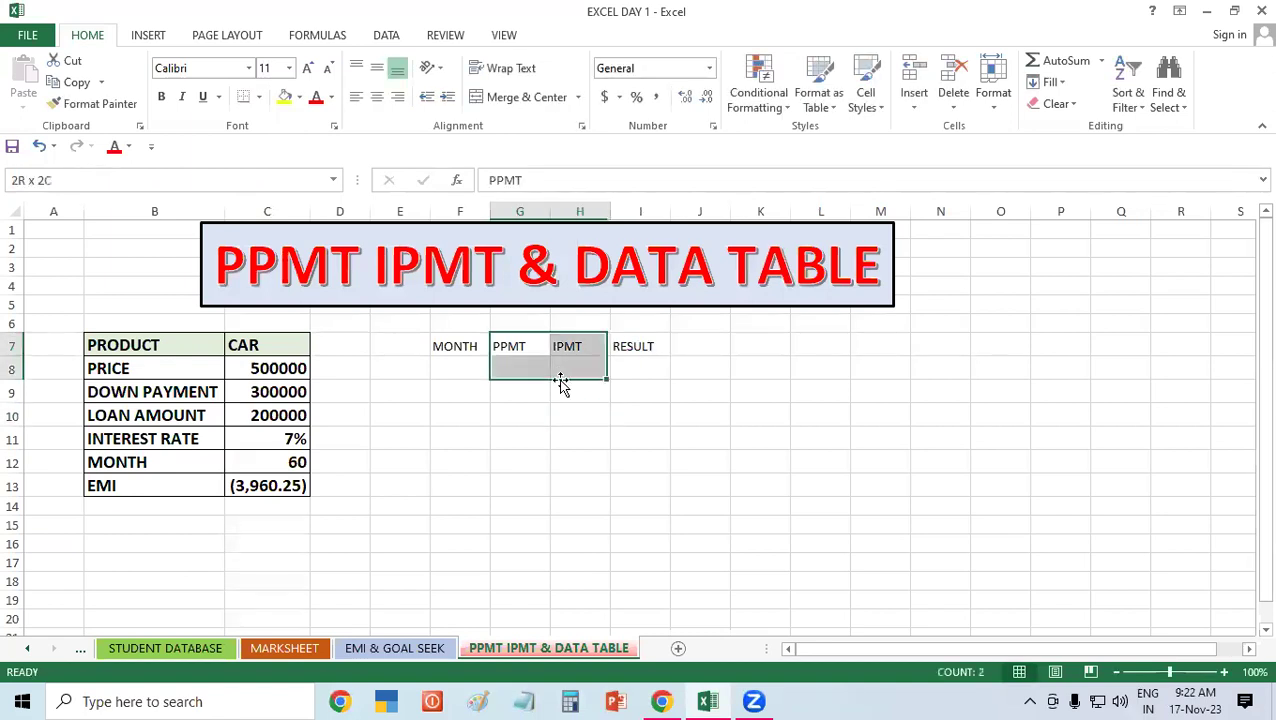
{"action": "left_click", "coordinate": [640, 360]}
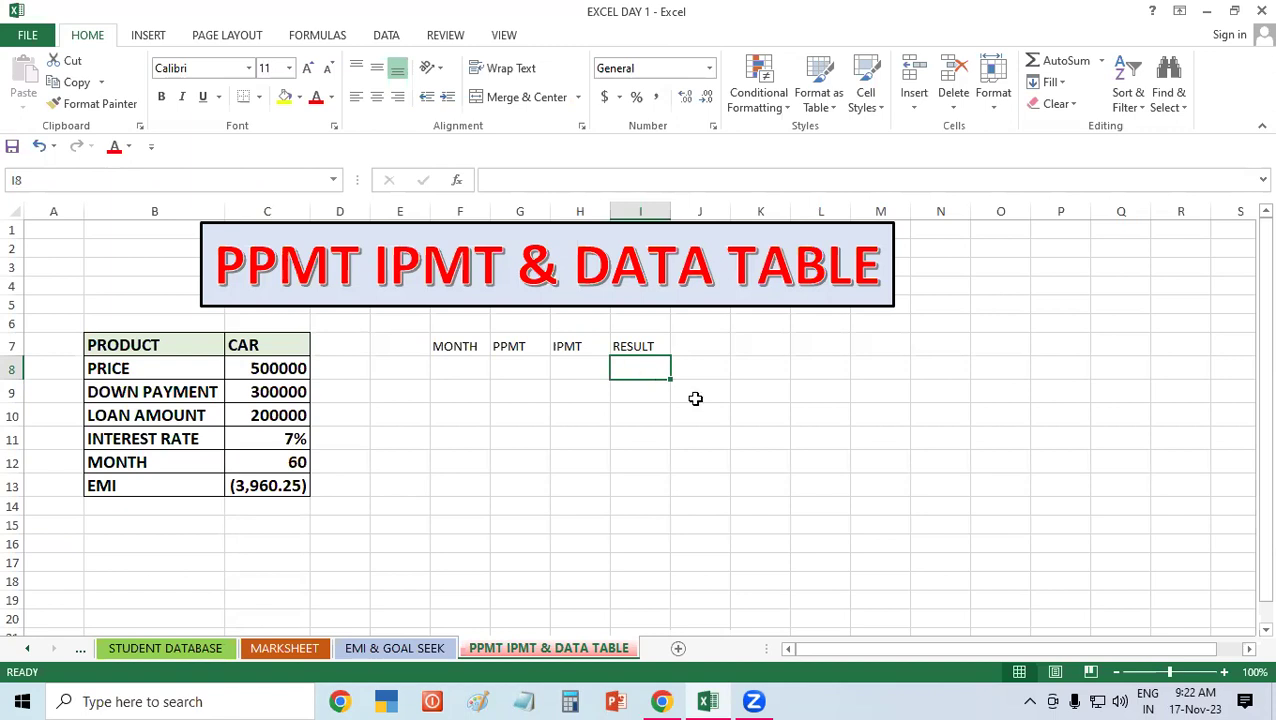
{"action": "key", "text": "Down"}
{"action": "key", "text": "Right"}
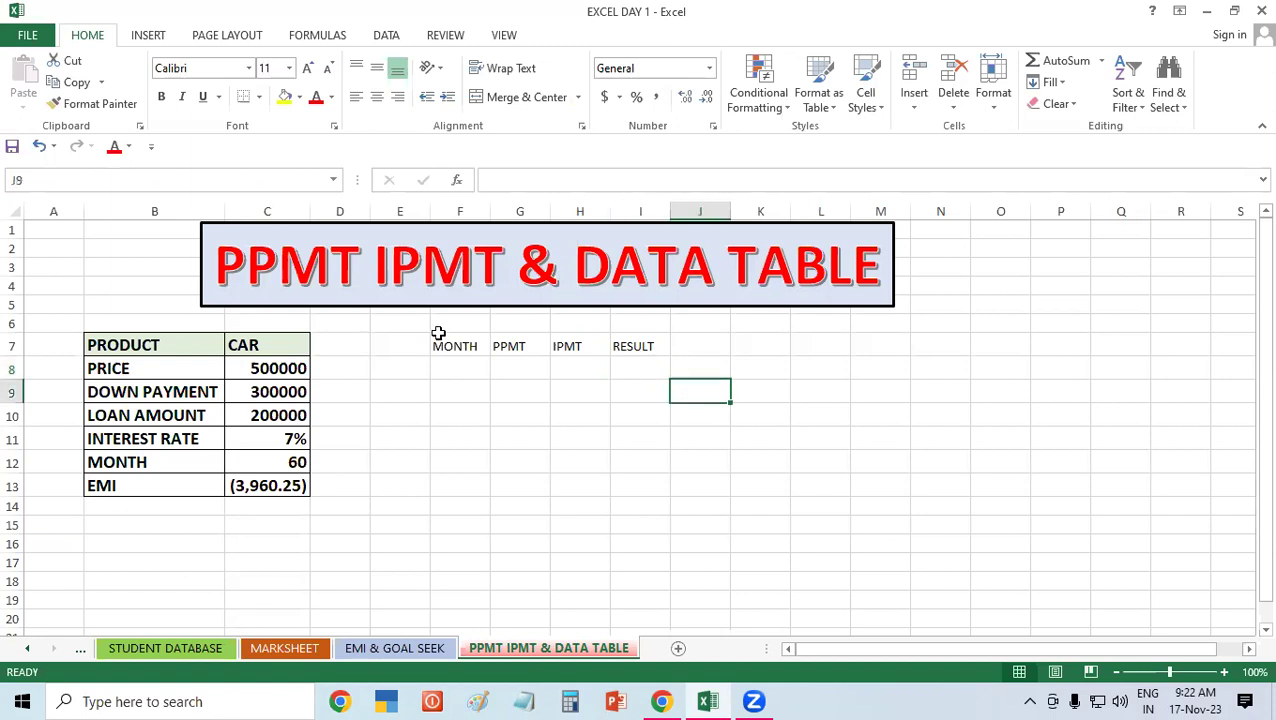
{"action": "mouse_move", "coordinate": [447, 346]}
{"action": "left_mouse_down"}
{"action": "mouse_move", "coordinate": [645, 524]}
{"action": "mouse_move", "coordinate": [635, 541]}
{"action": "left_mouse_up"}
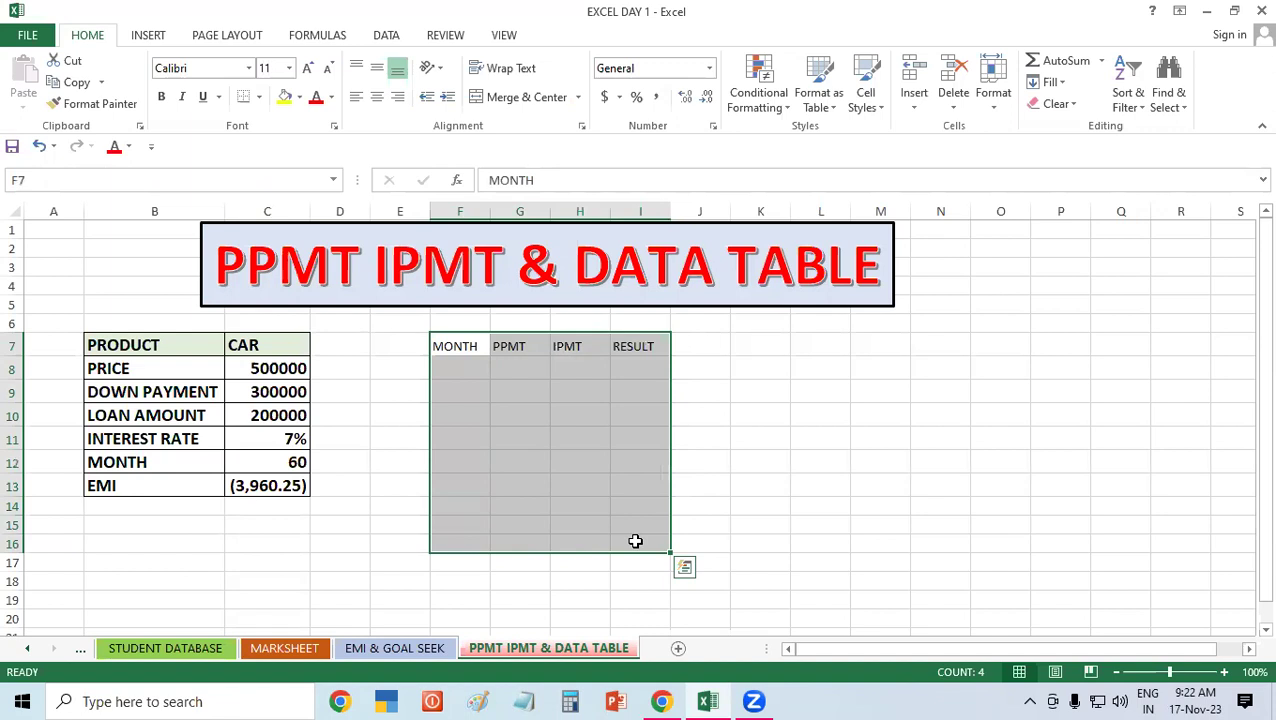
- Apply All Borders to every cell of F7:I16
{"action": "left_click", "coordinate": [258, 97]}
{"action": "left_click", "coordinate": [273, 252]}
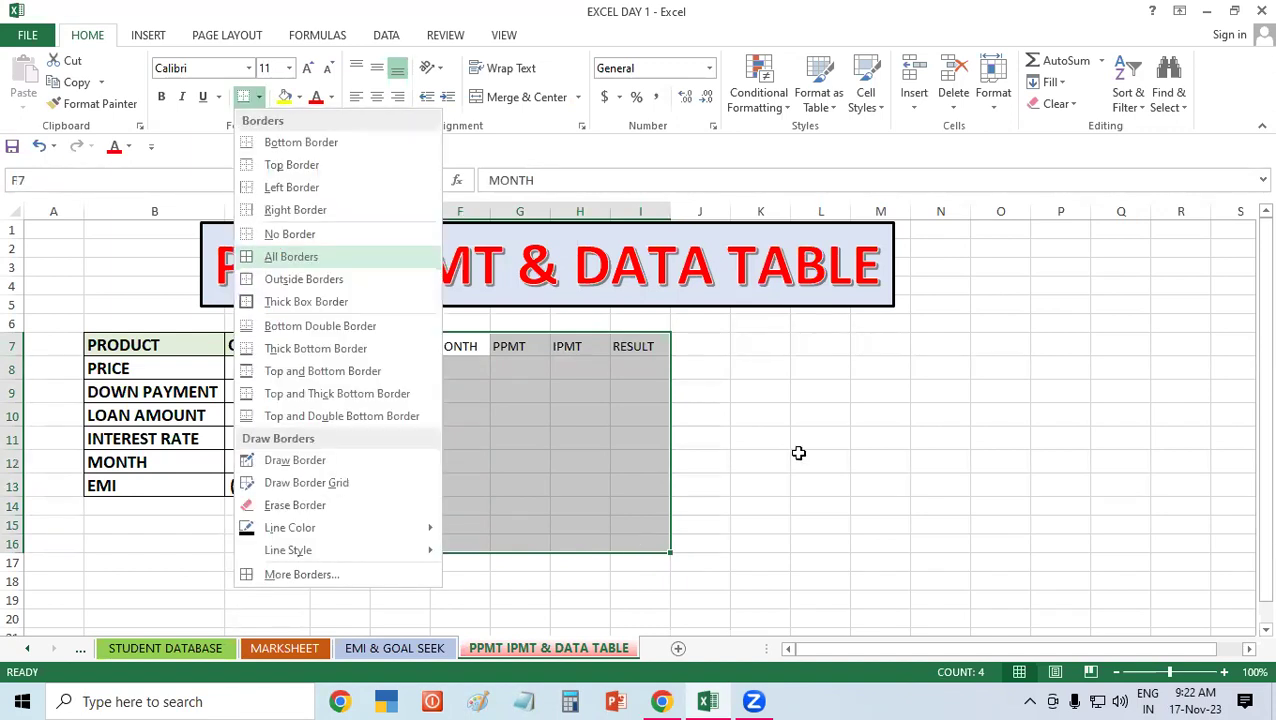
{"action": "left_click", "coordinate": [820, 462]}
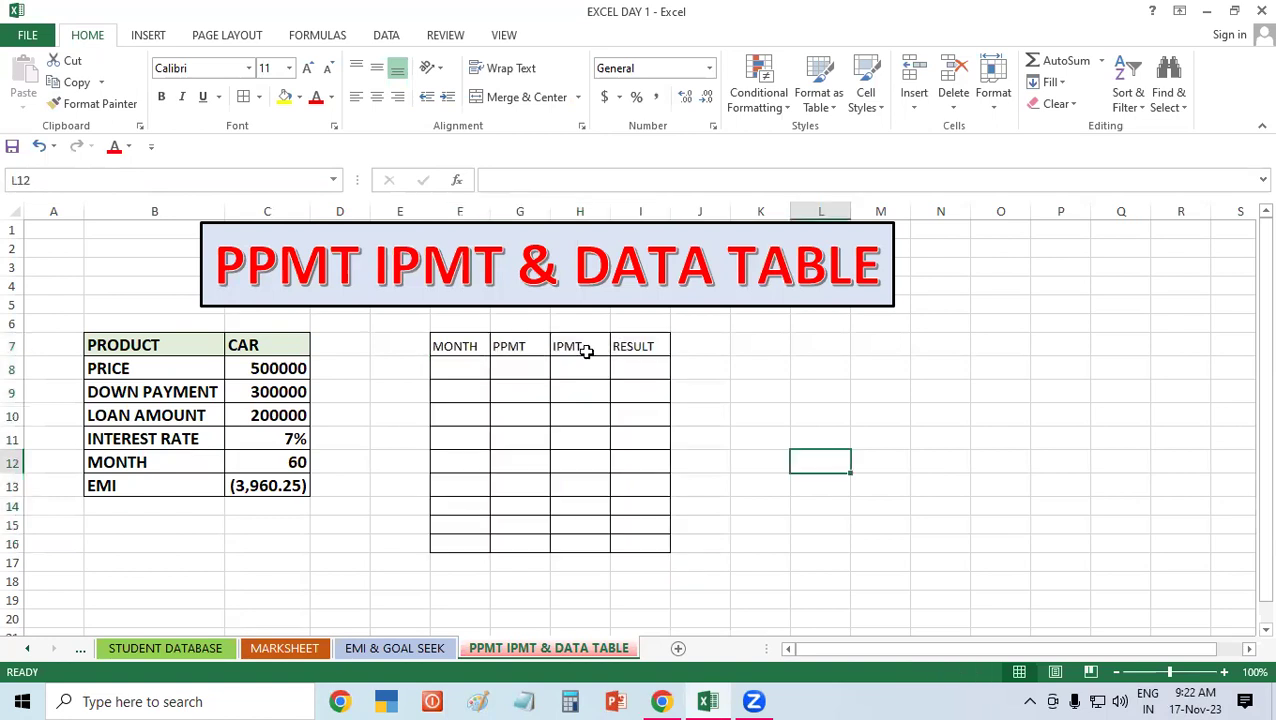
- Enlarge the F7:I7 heading font and AutoFit columns F through I
{"action": "left_click_drag", "start_coordinate": [441, 346], "coordinate": [620, 350]}
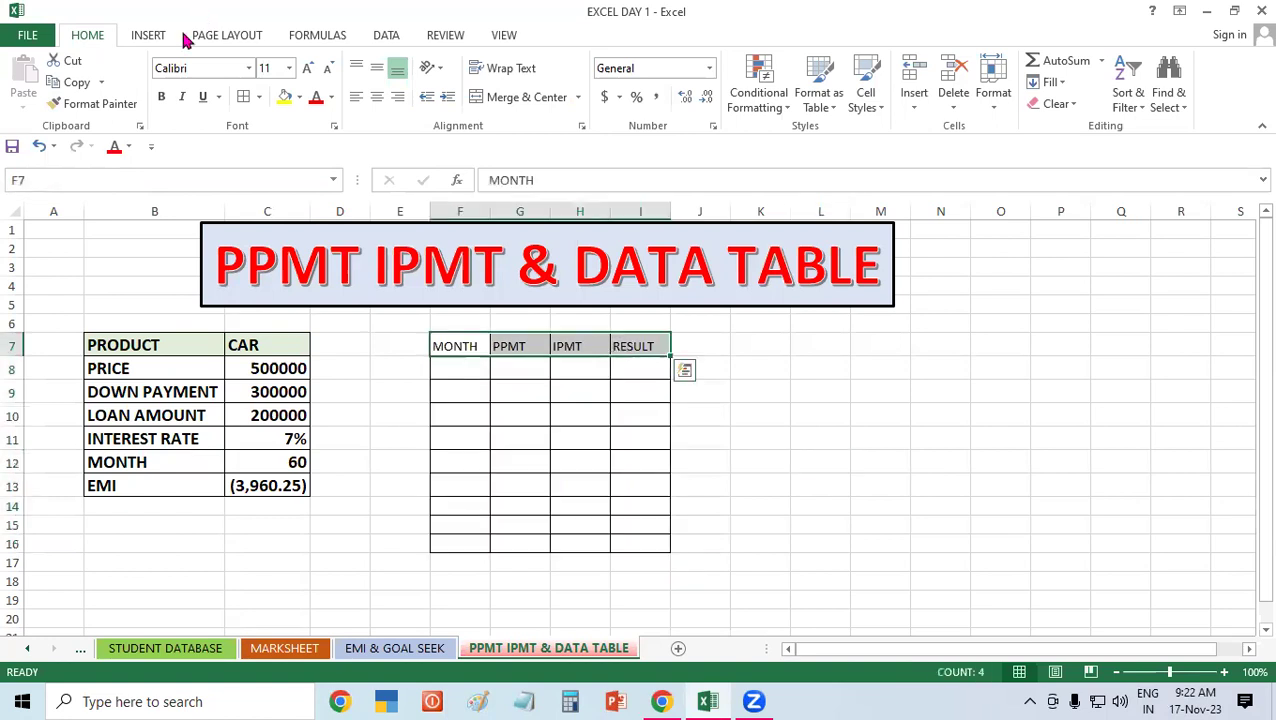
{"action": "left_click", "coordinate": [308, 68]}
{"action": "left_click", "coordinate": [772, 464]}
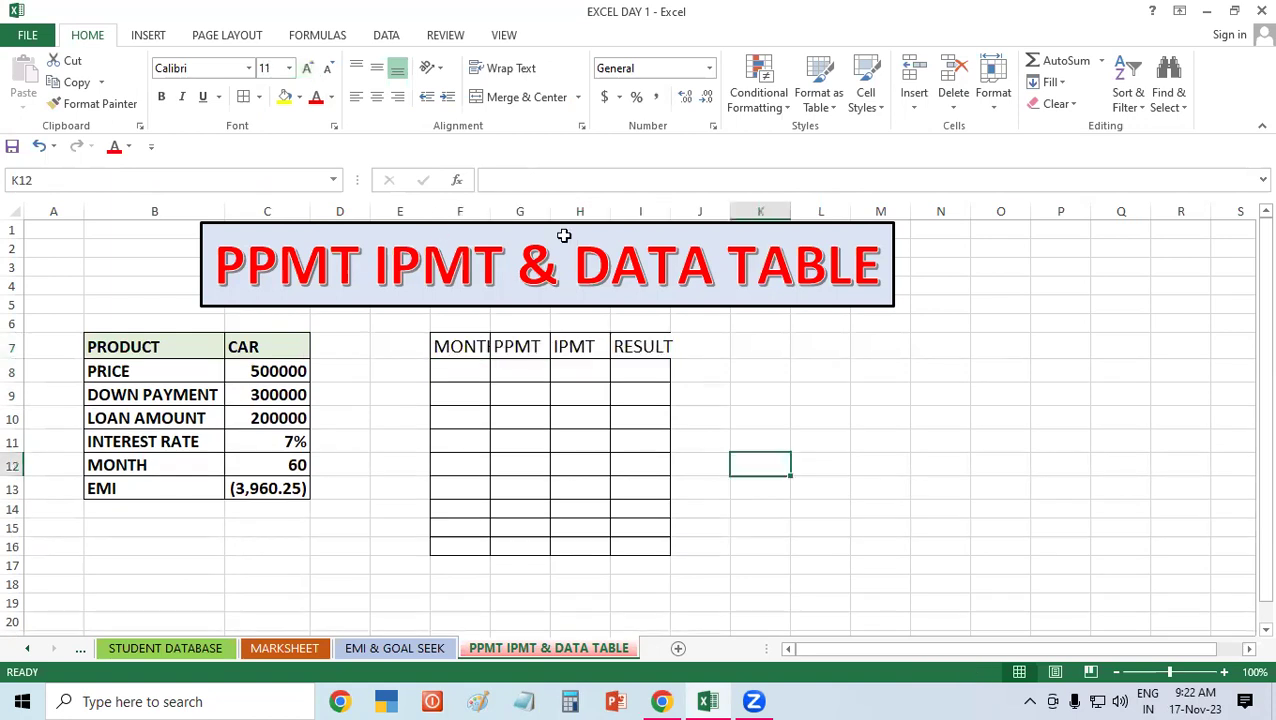
{"action": "left_click_drag", "start_coordinate": [460, 211], "coordinate": [650, 211]}
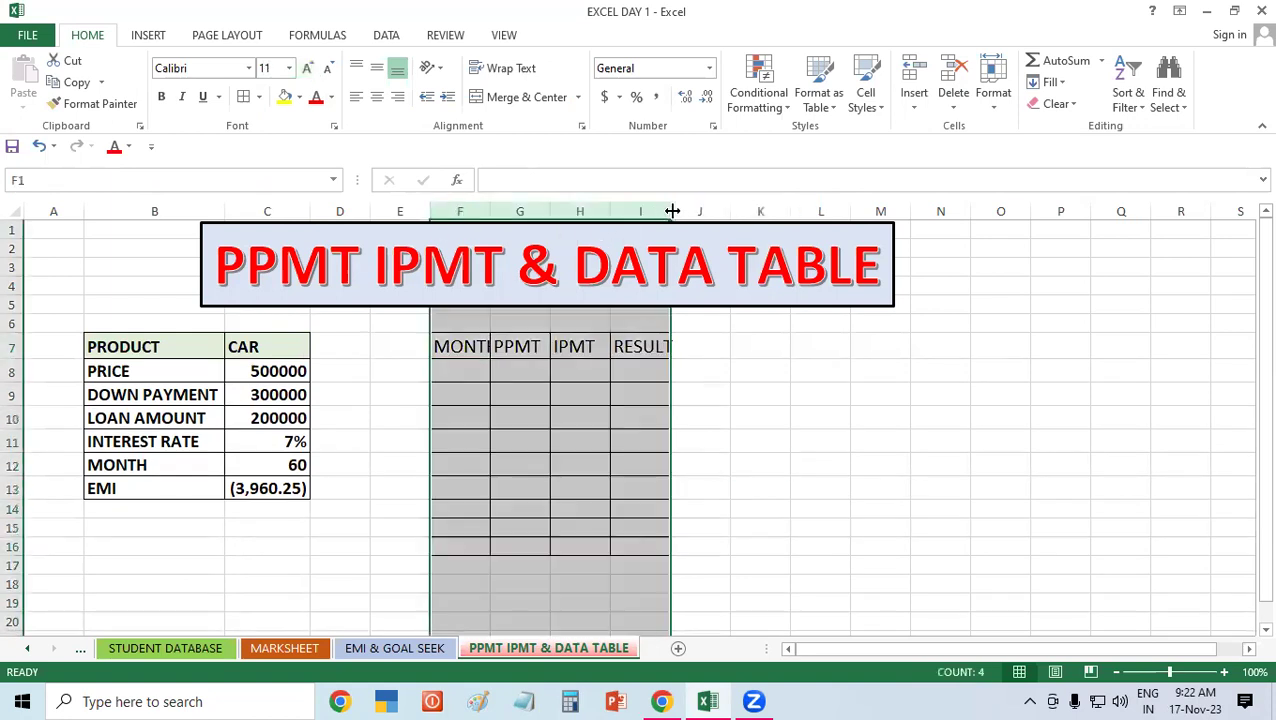
{"action": "double_click", "coordinate": [672, 211]}
{"action": "left_click", "coordinate": [771, 367]}
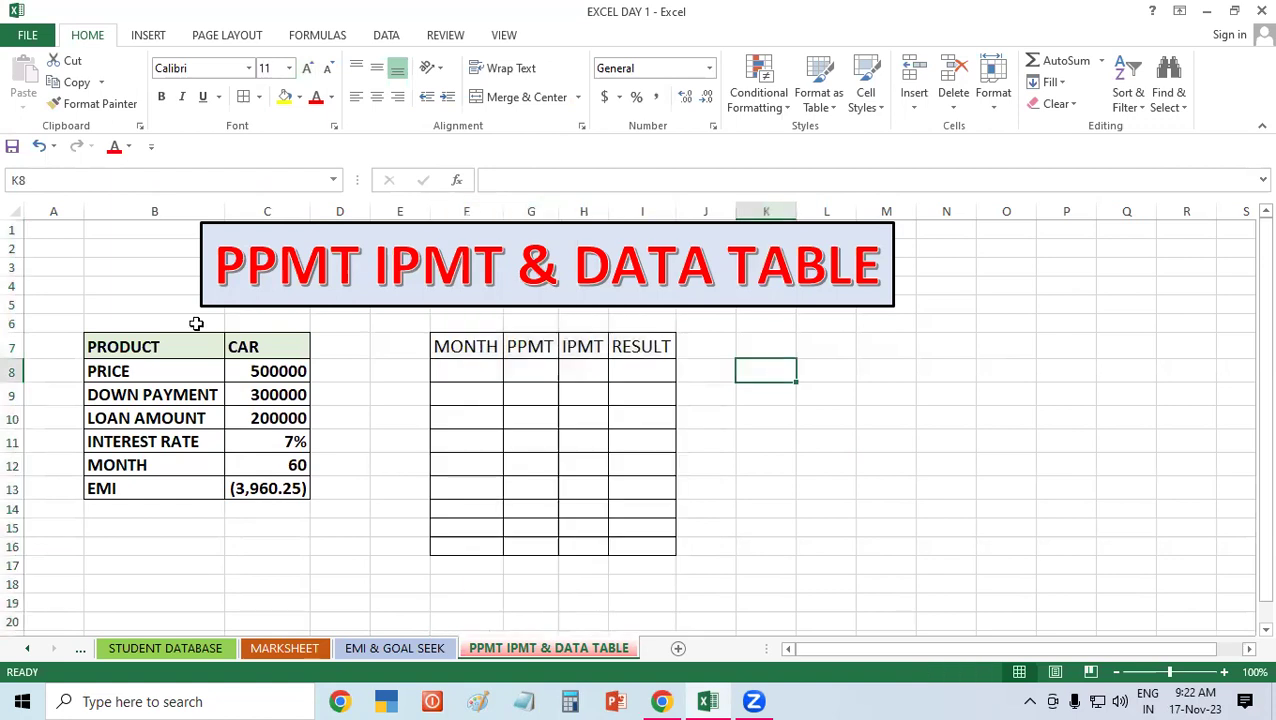
- Compare the loan table B7:C13 formatting with the F7:I7 headings
{"action": "left_click_drag", "start_coordinate": [144, 346], "coordinate": [273, 473]}
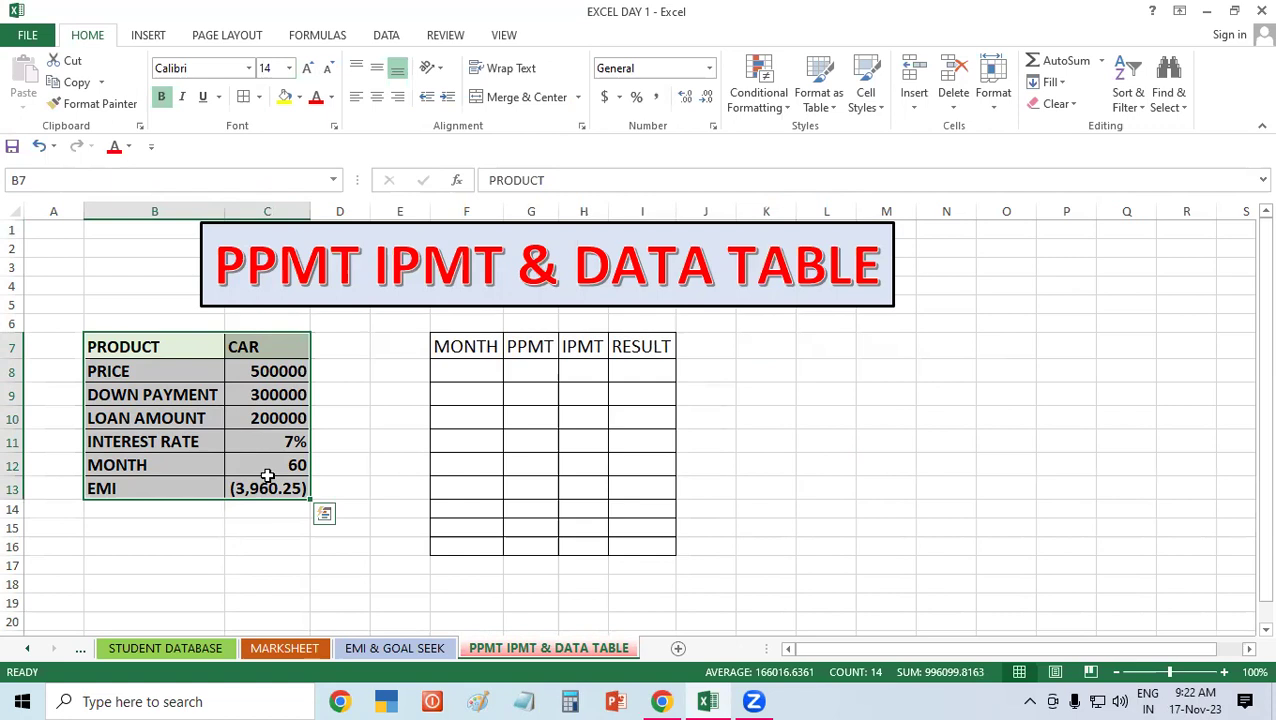
{"action": "left_click", "coordinate": [195, 406]}
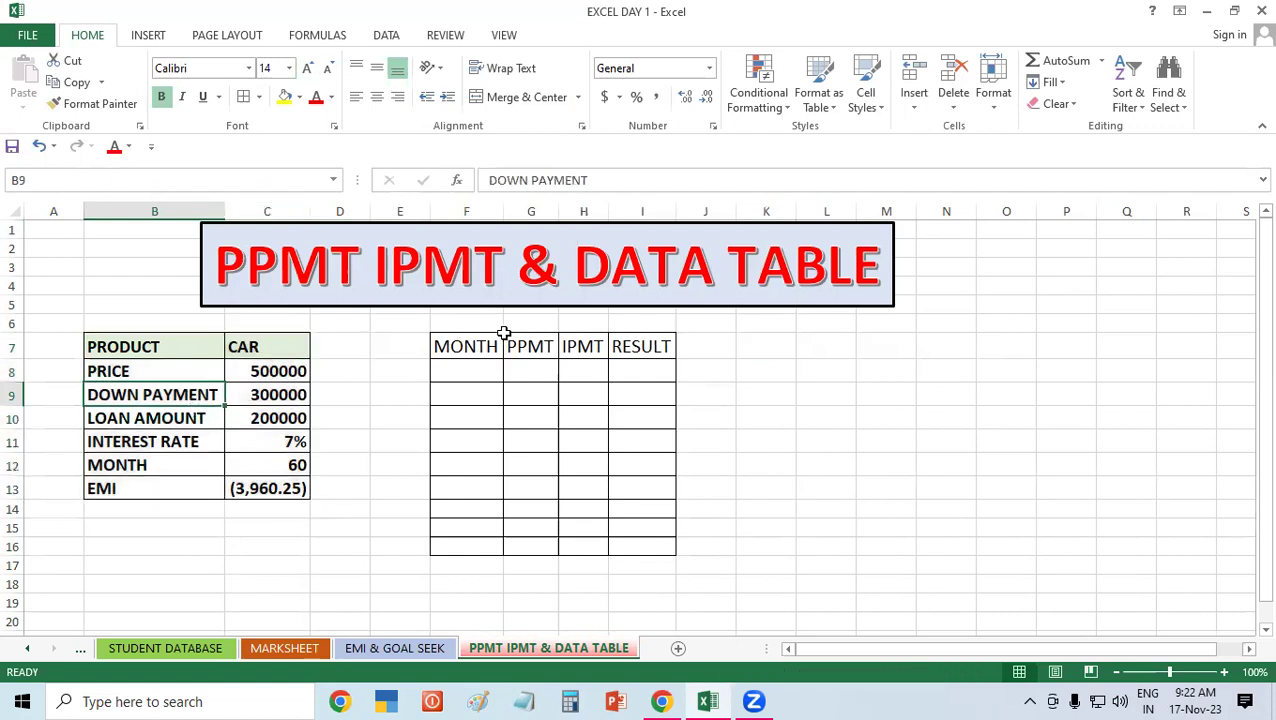
{"action": "left_click_drag", "start_coordinate": [503, 340], "coordinate": [612, 343]}
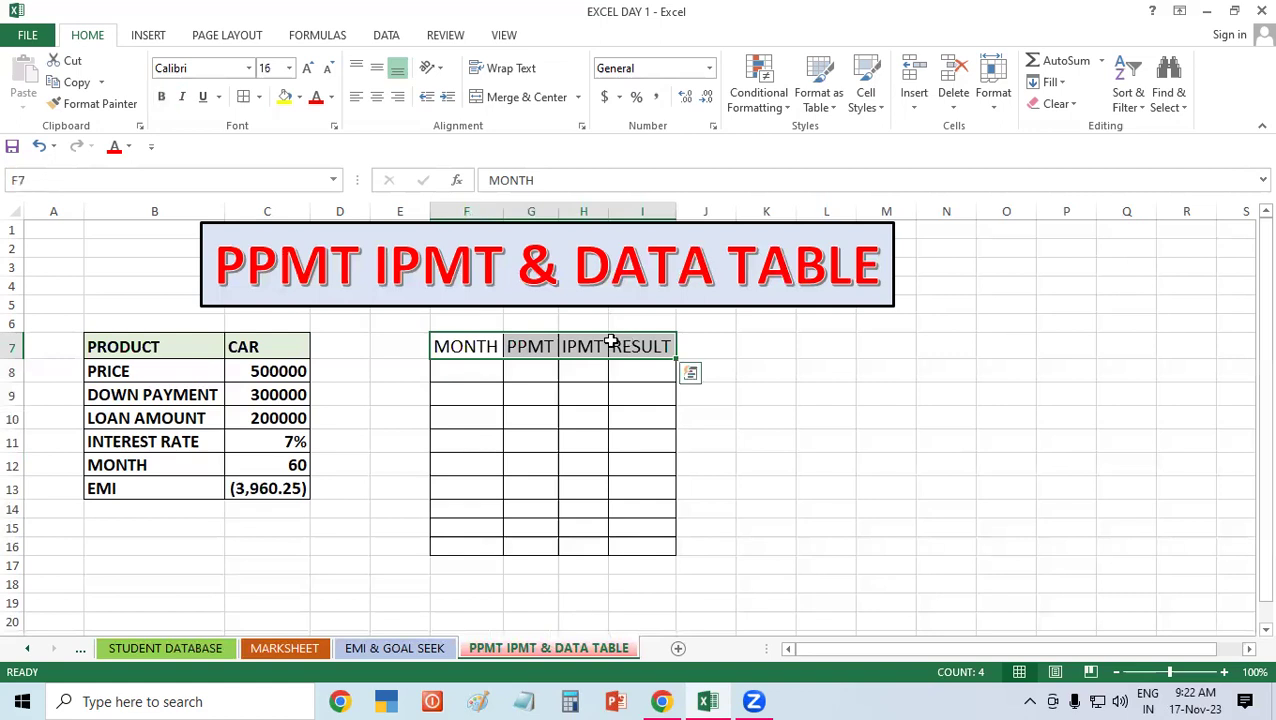
{"action": "left_click", "coordinate": [818, 448]}
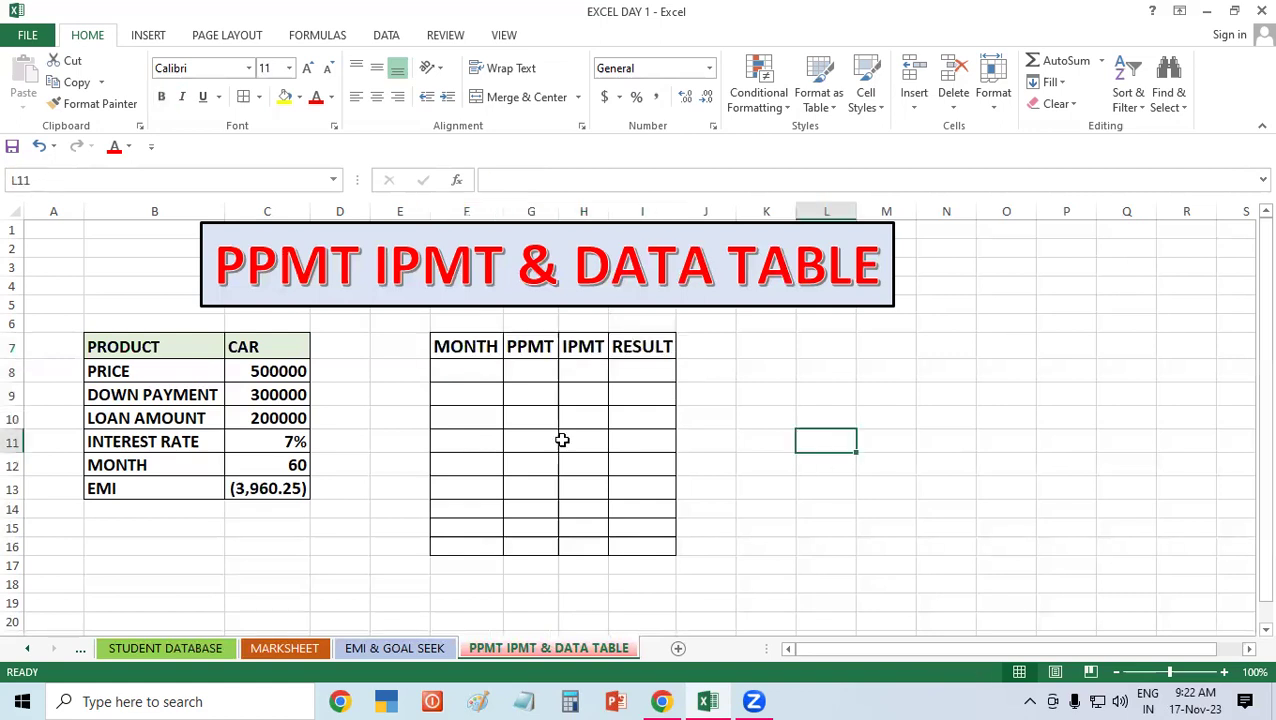
- Fill month numbers 1 to 10 into F8:F17
{"action": "left_click", "coordinate": [459, 370]}
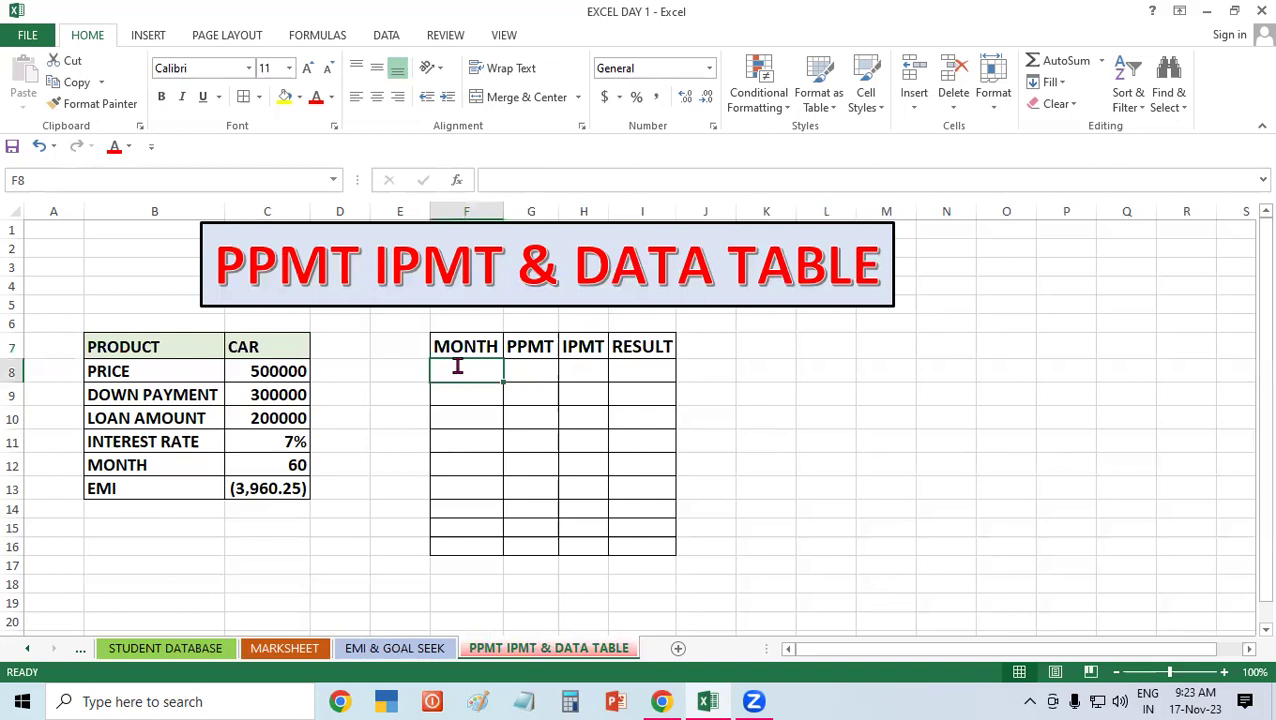
{"action": "type", "text": "1"}
{"action": "key", "text": "Left"}
{"action": "type", "text": "2"}
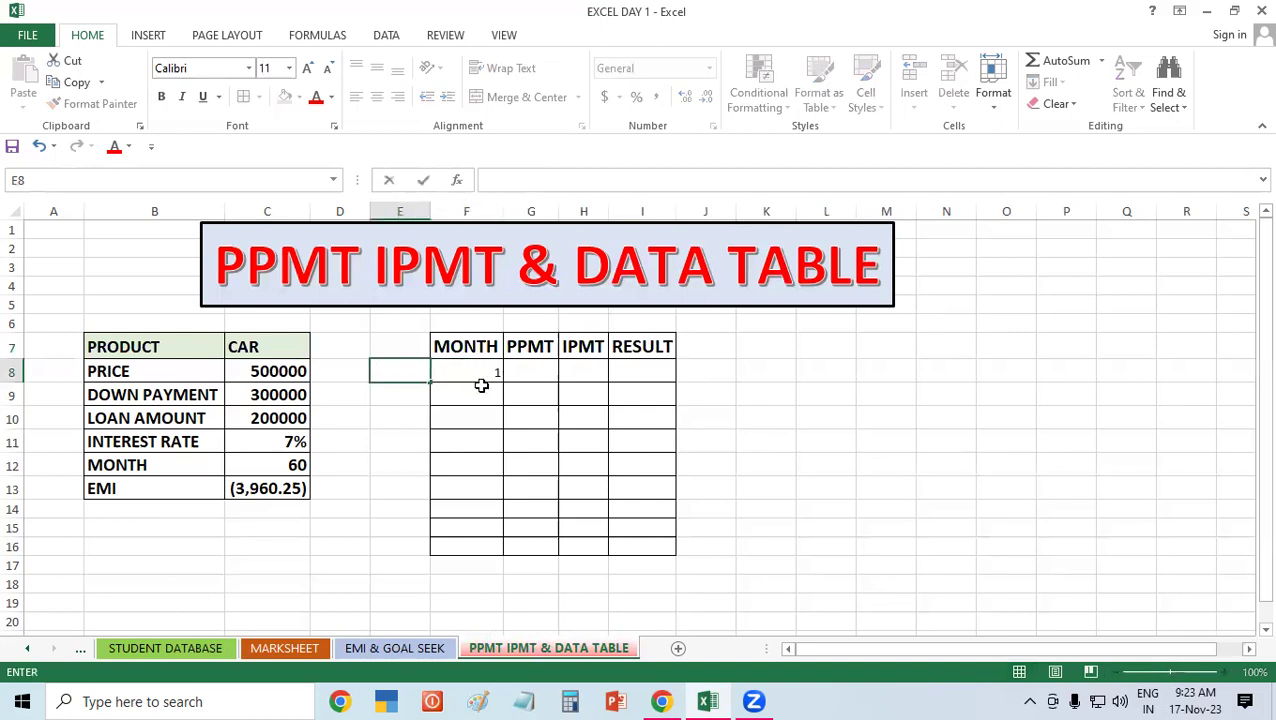
{"action": "key", "text": "Escape"}
{"action": "left_click", "coordinate": [480, 380]}
{"action": "key", "text": "shift+Down"}
{"action": "key", "text": "shift+Down"}
{"action": "left_click", "coordinate": [490, 380]}
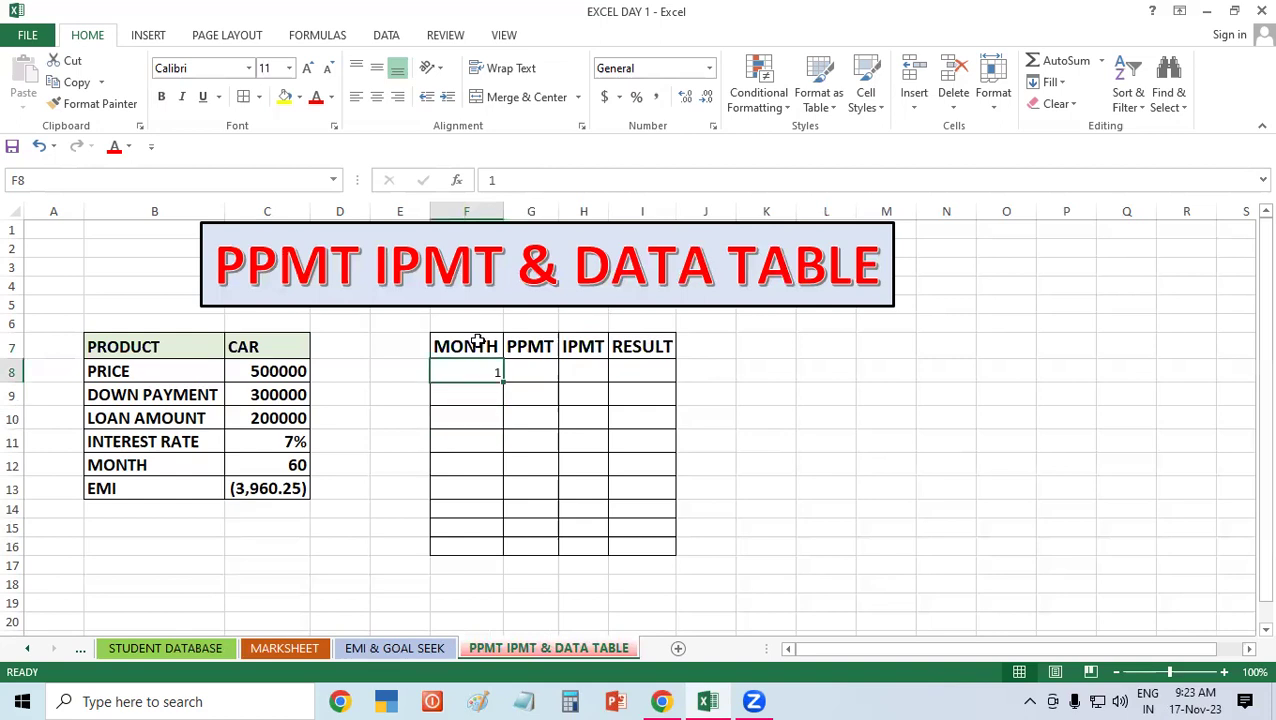
{"action": "mouse_move", "coordinate": [510, 519]}
{"action": "left_mouse_down"}
{"action": "mouse_move", "coordinate": [515, 590]}
{"action": "mouse_move", "coordinate": [516, 554]}
{"action": "mouse_move", "coordinate": [517, 575]}
{"action": "left_mouse_up"}
{"action": "left_click", "coordinate": [777, 513]}
- Extend All Borders to F7:I17 and paint the MONTH header's formatting onto the month rows
{"action": "left_click_drag", "start_coordinate": [466, 346], "coordinate": [642, 566]}
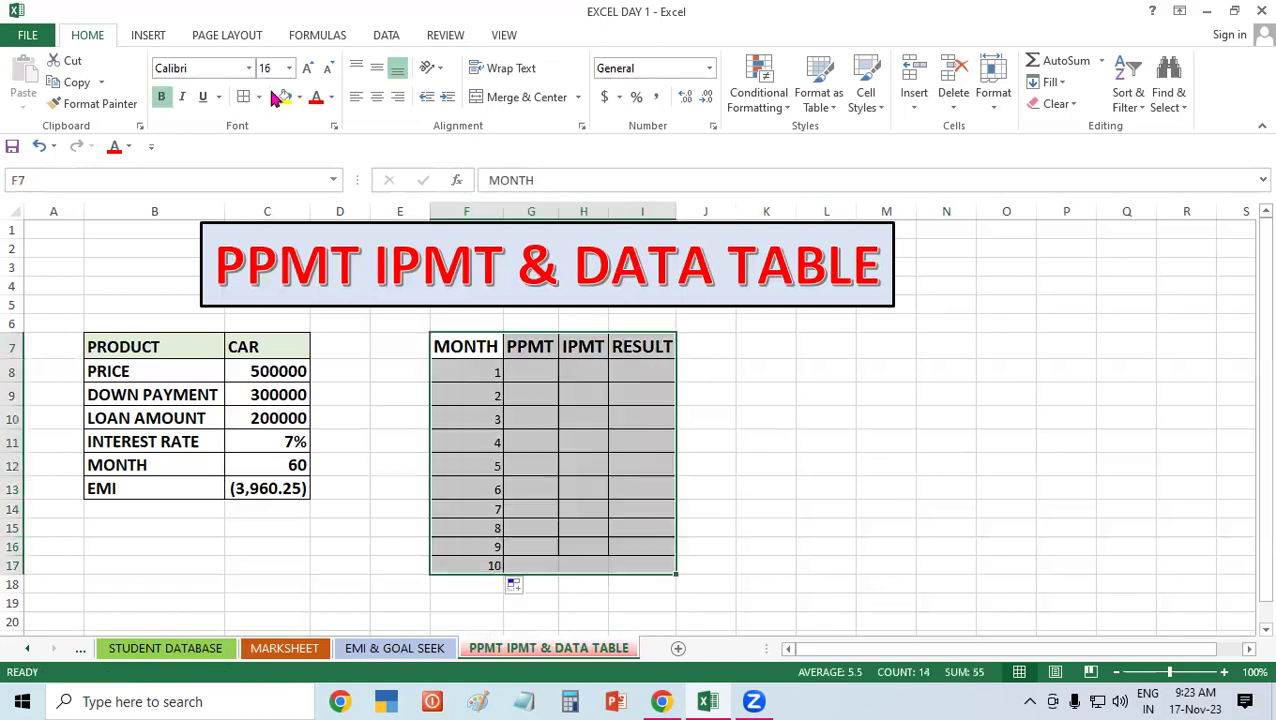
{"action": "left_click", "coordinate": [245, 97]}
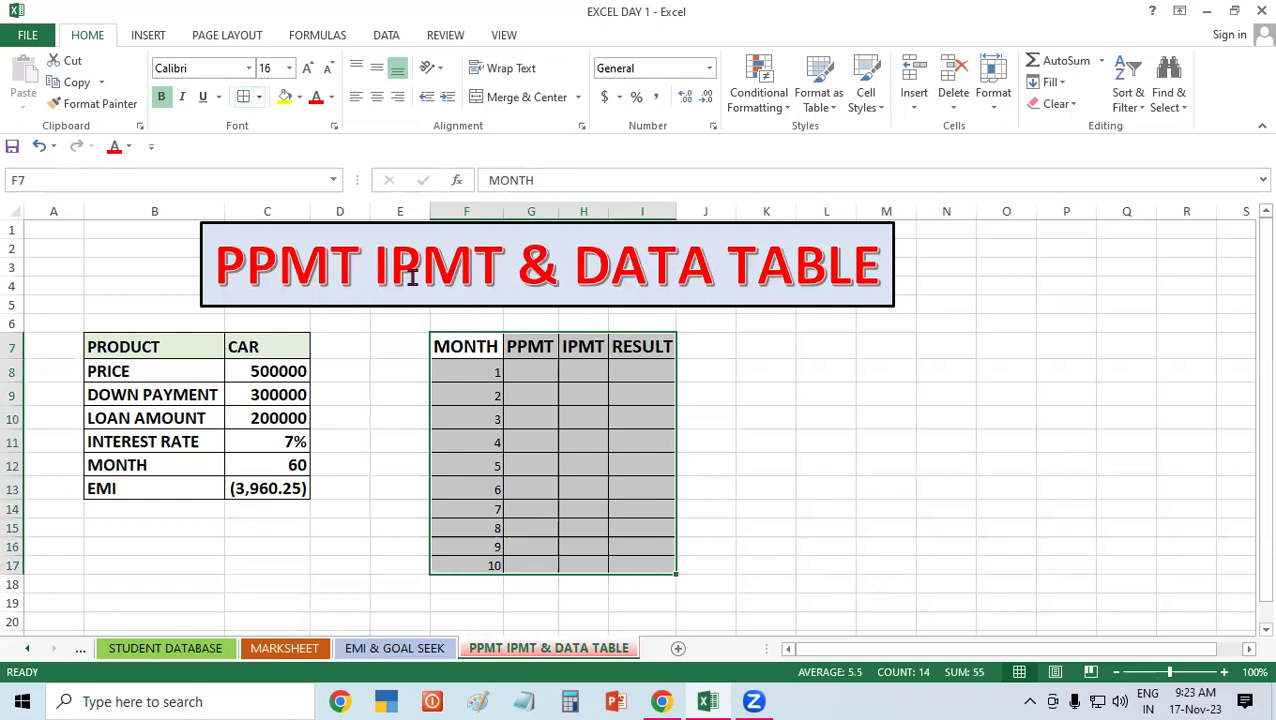
{"action": "left_click", "coordinate": [760, 372]}
{"action": "left_click", "coordinate": [460, 349]}
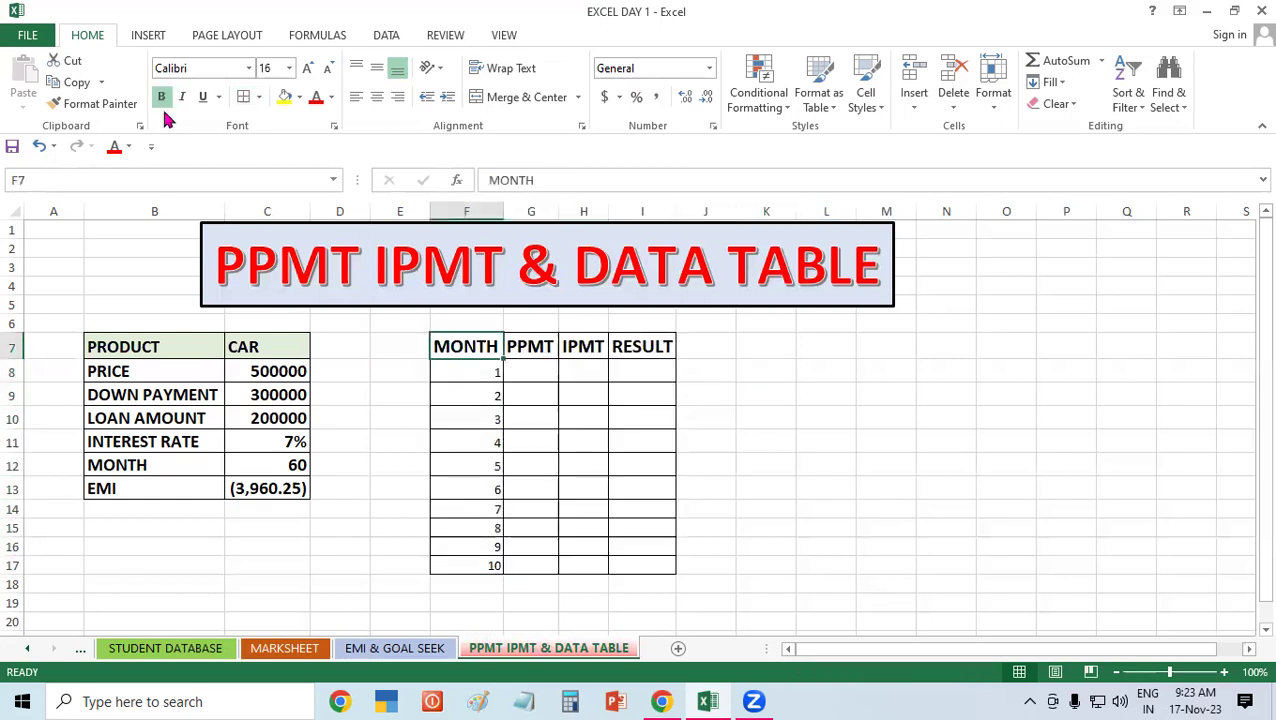
{"action": "left_click", "coordinate": [75, 104]}
{"action": "left_click_drag", "start_coordinate": [466, 368], "coordinate": [645, 535]}
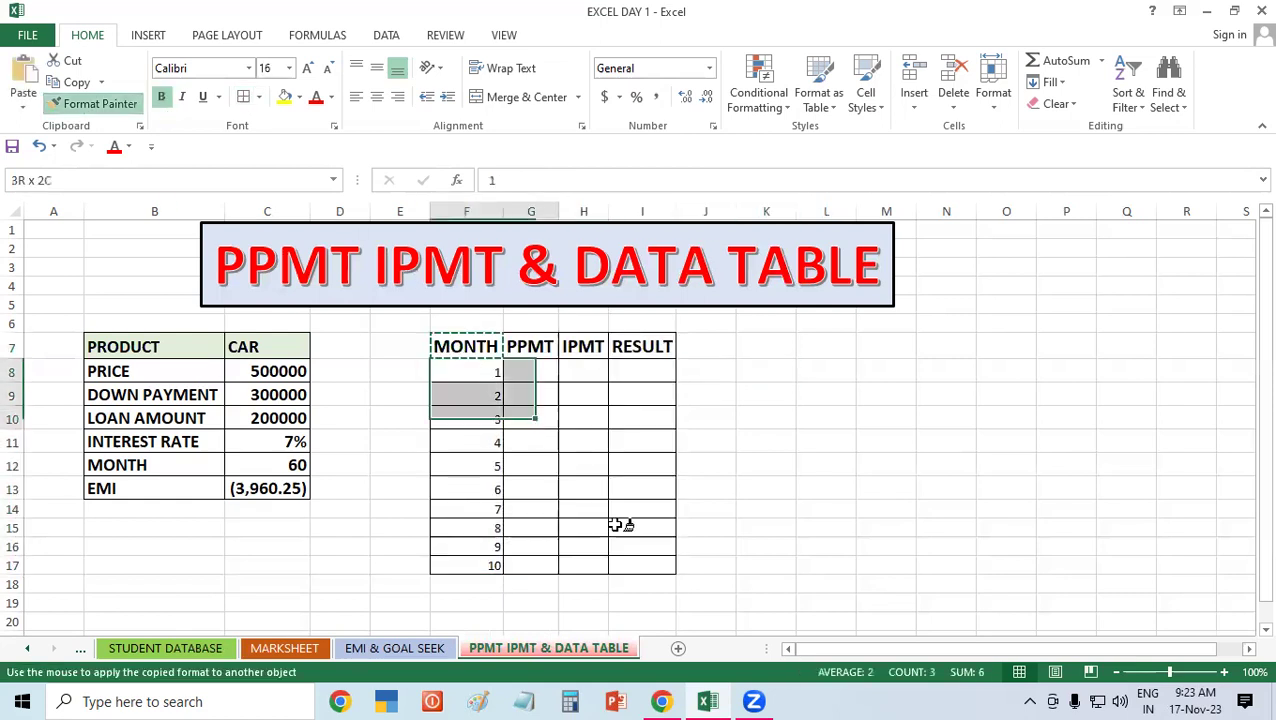
{"action": "left_click", "coordinate": [766, 424]}
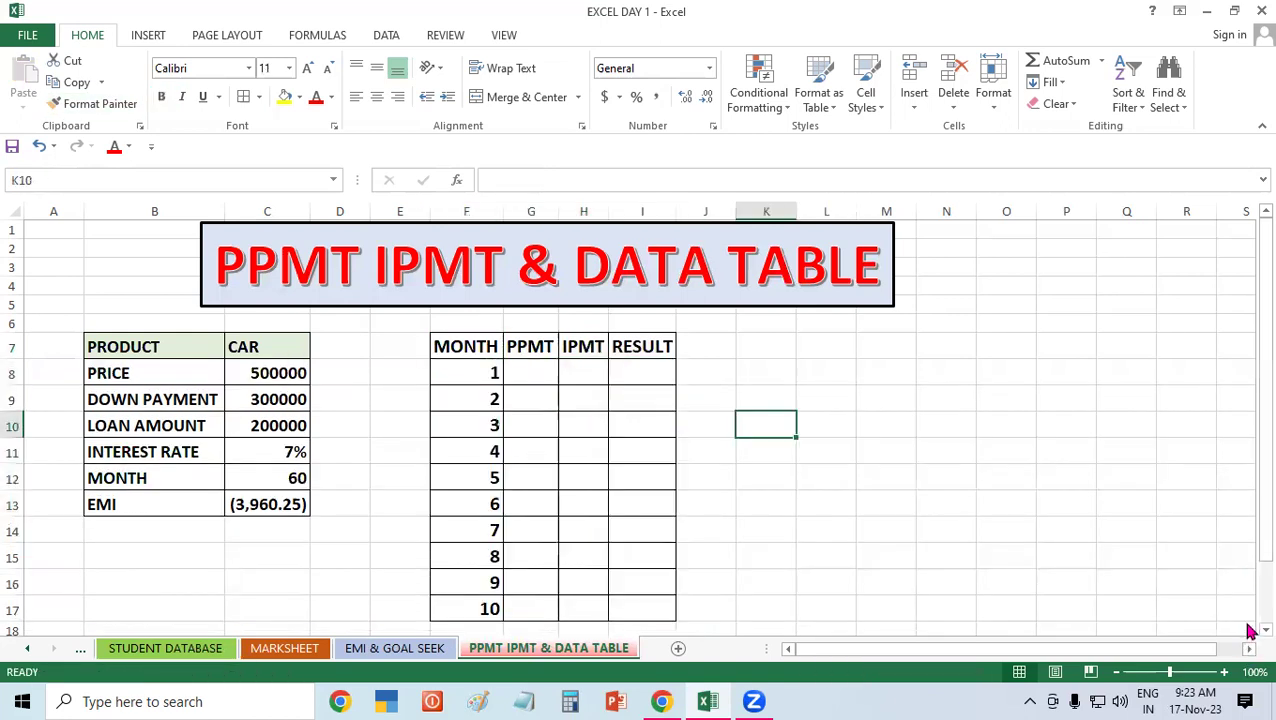
- Nudge the title banner slightly down and to the right
{"action": "scroll", "coordinate": [1099, 438], "scroll_direction": "down", "scroll_amount": 1}
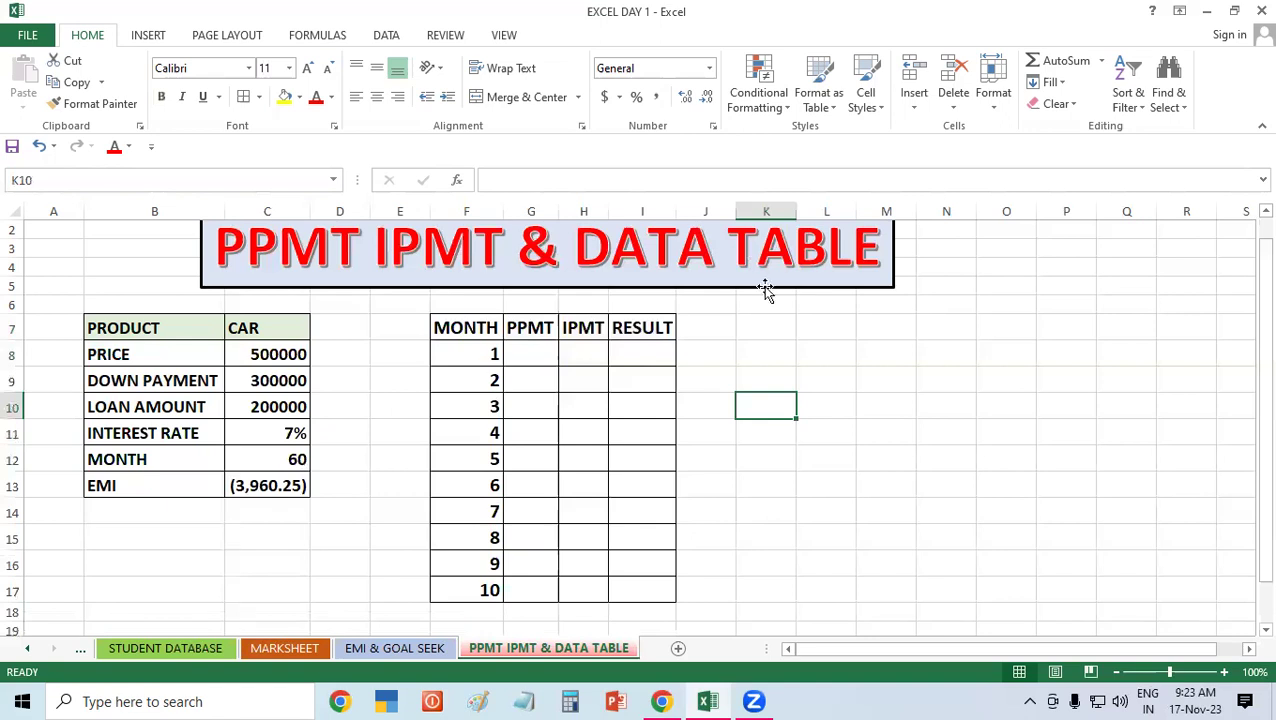
{"action": "left_click_drag", "start_coordinate": [767, 287], "coordinate": [770, 305]}
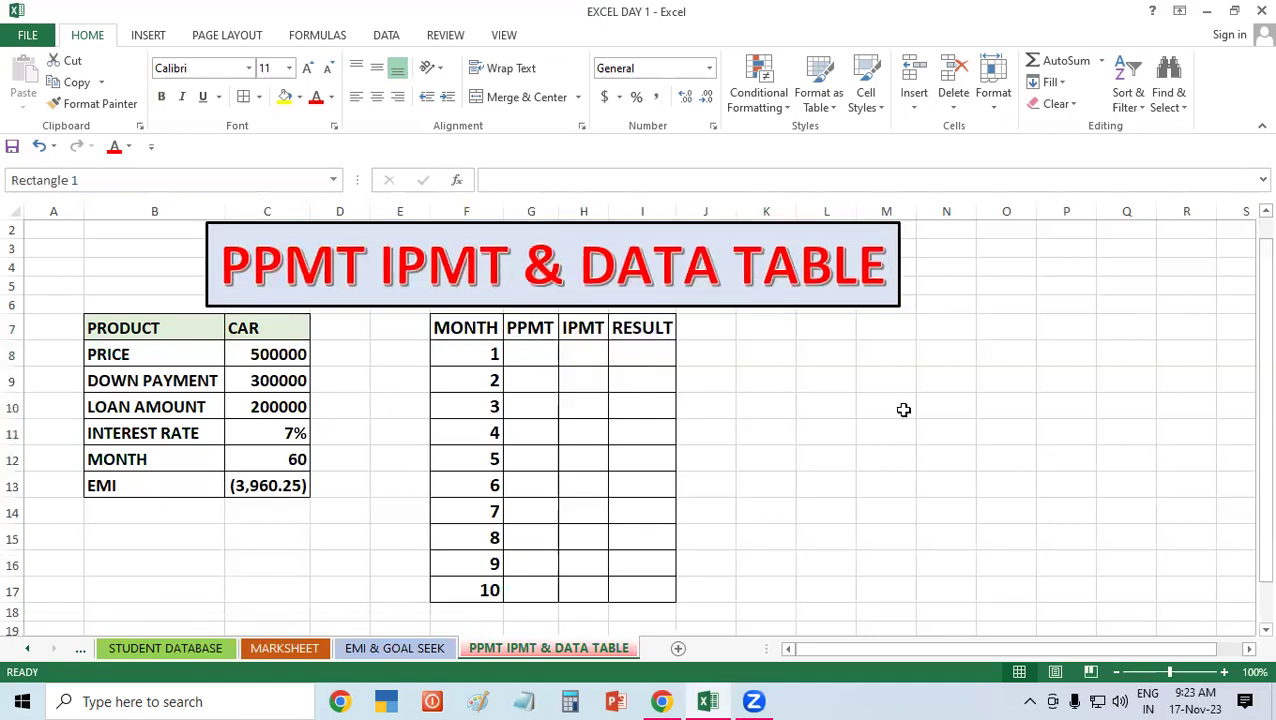
{"action": "left_click", "coordinate": [948, 432]}
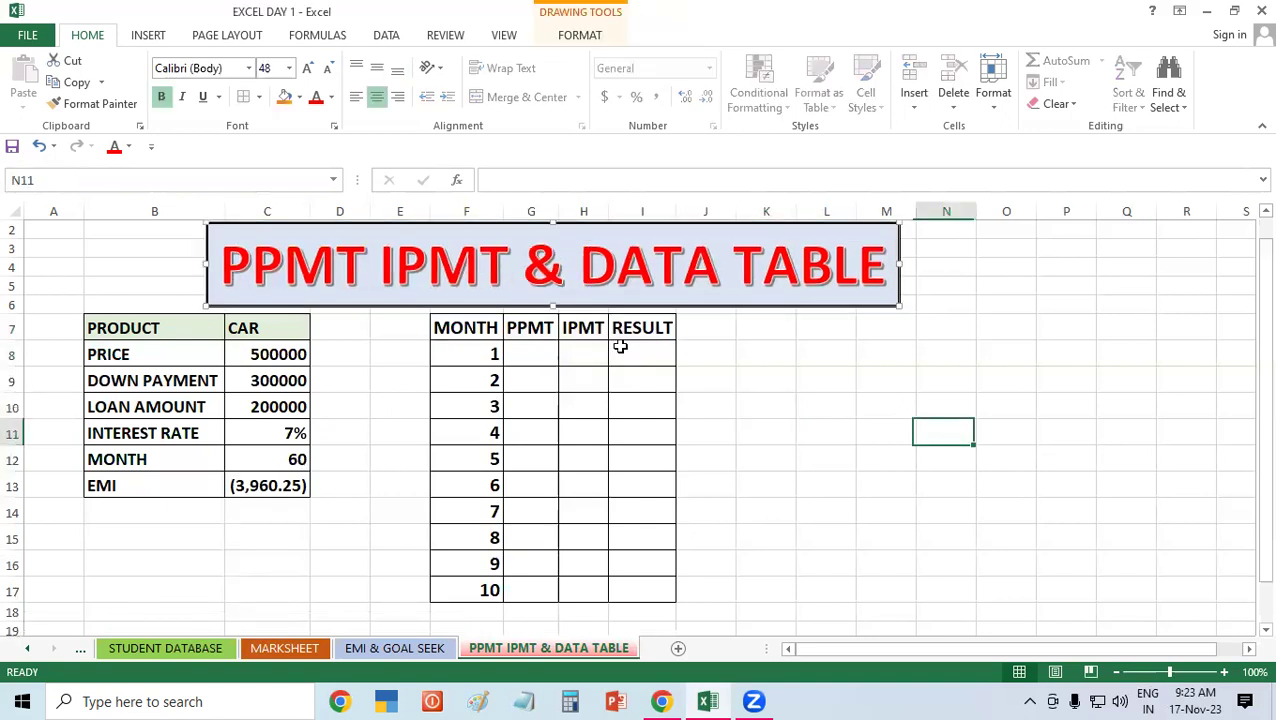
- Widen column F to about 13.14
{"action": "left_click", "coordinate": [522, 357]}
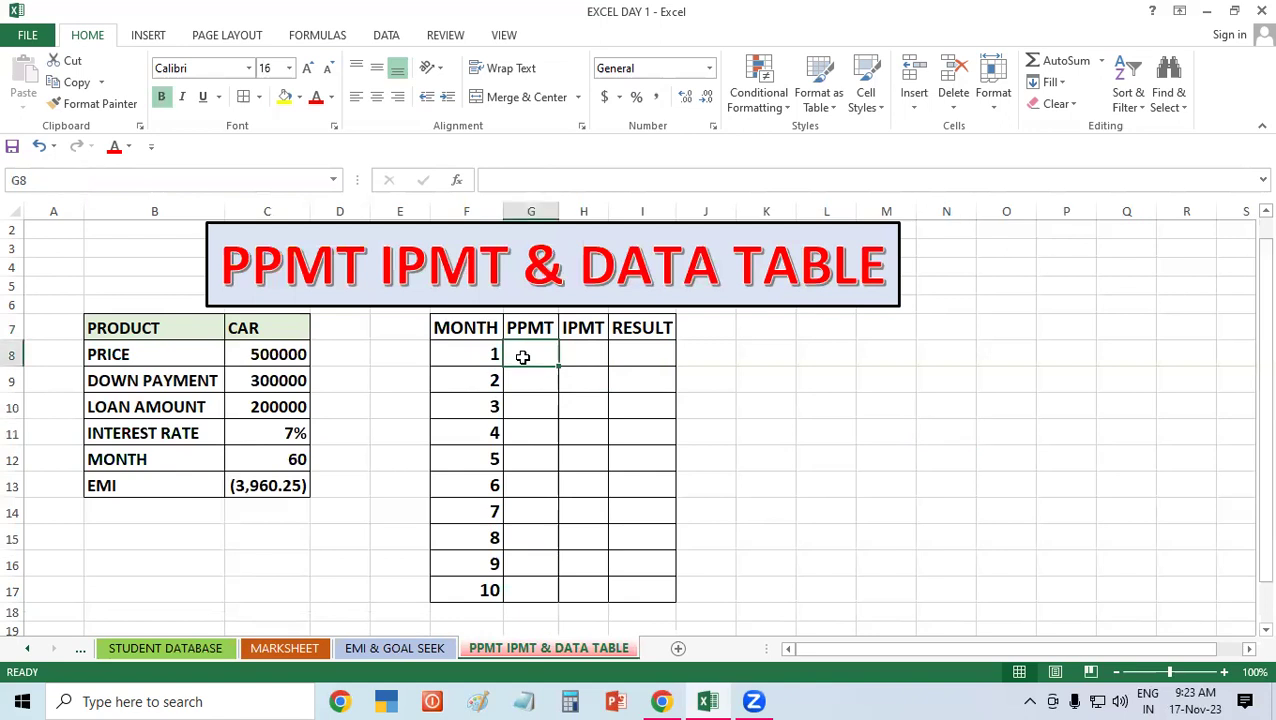
{"action": "left_click", "coordinate": [766, 405]}
{"action": "left_click_drag", "start_coordinate": [499, 207], "coordinate": [560, 229]}
{"action": "left_click", "coordinate": [931, 381]}
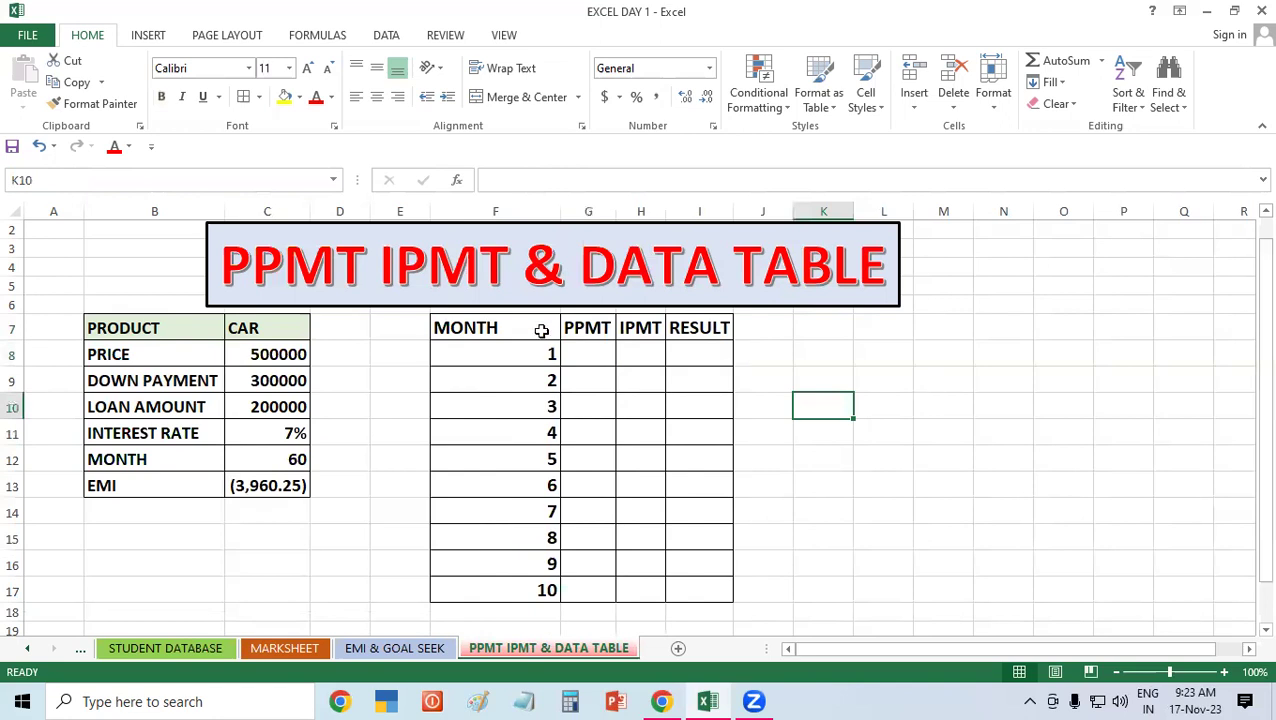
- Start a formula in G8, then cancel it
{"action": "left_click", "coordinate": [577, 354]}
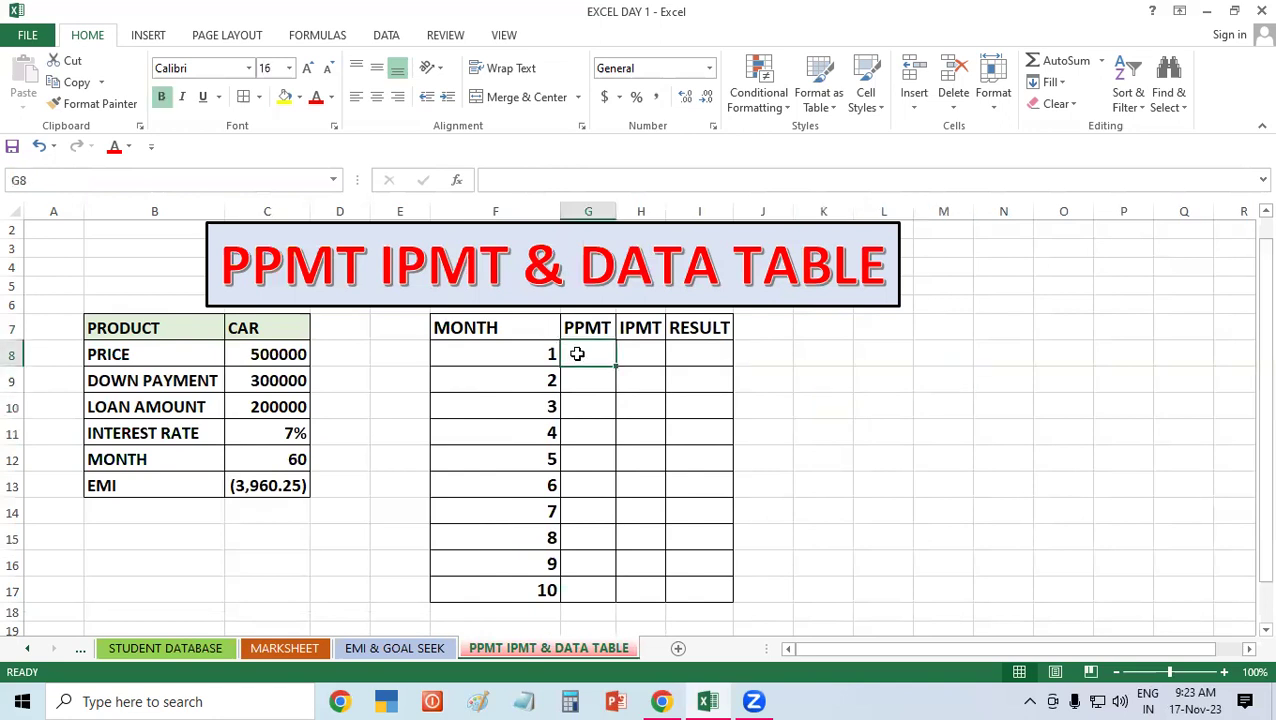
{"action": "type", "text": "="}
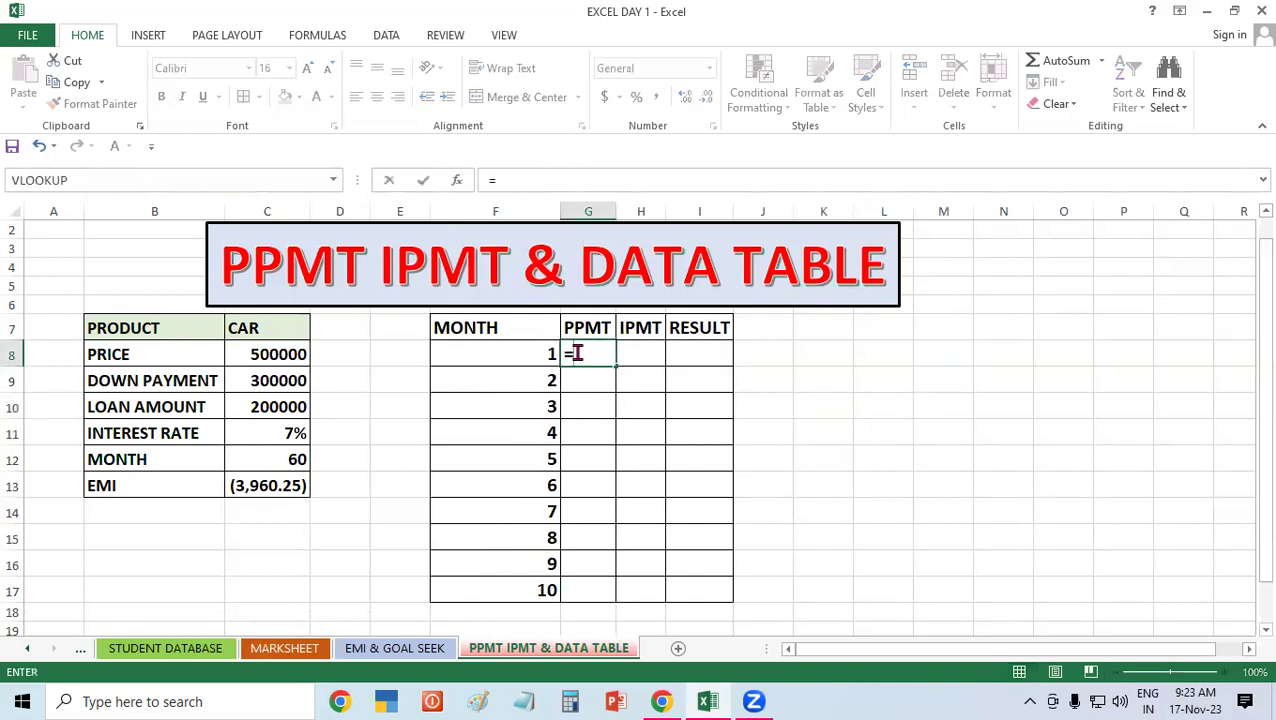
{"action": "key", "text": "Escape"}
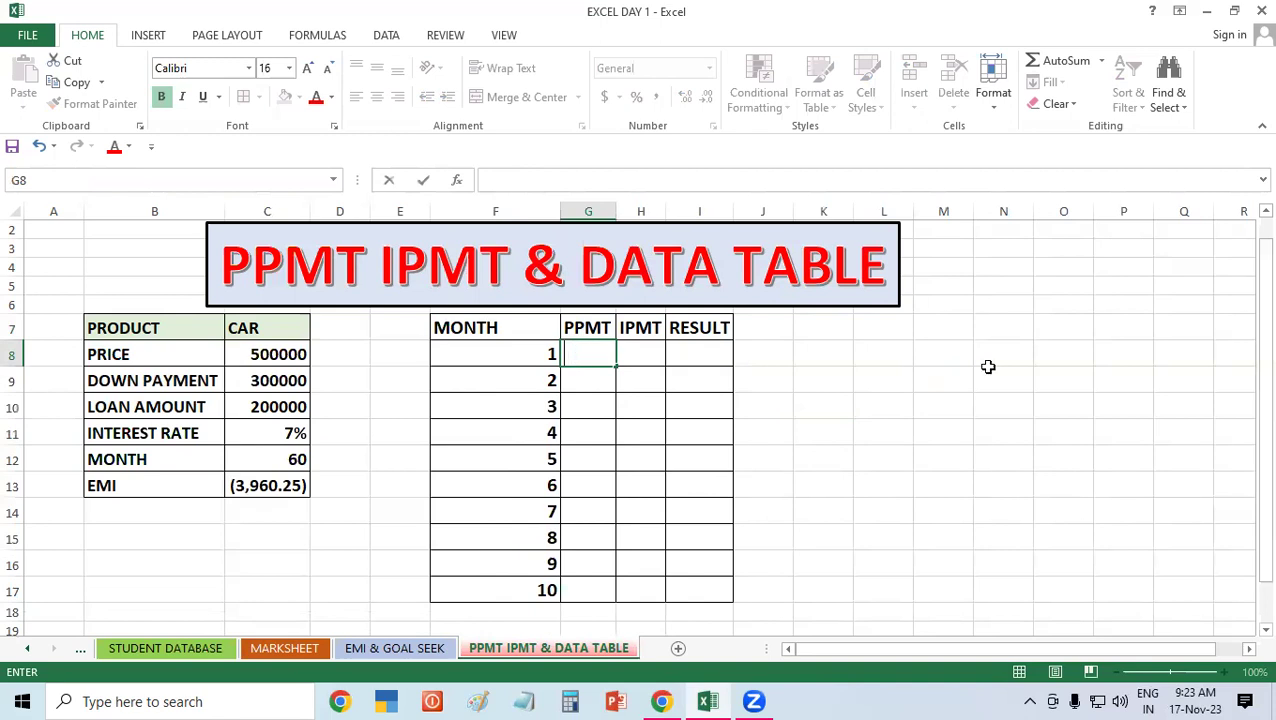
{"action": "left_click", "coordinate": [939, 378]}
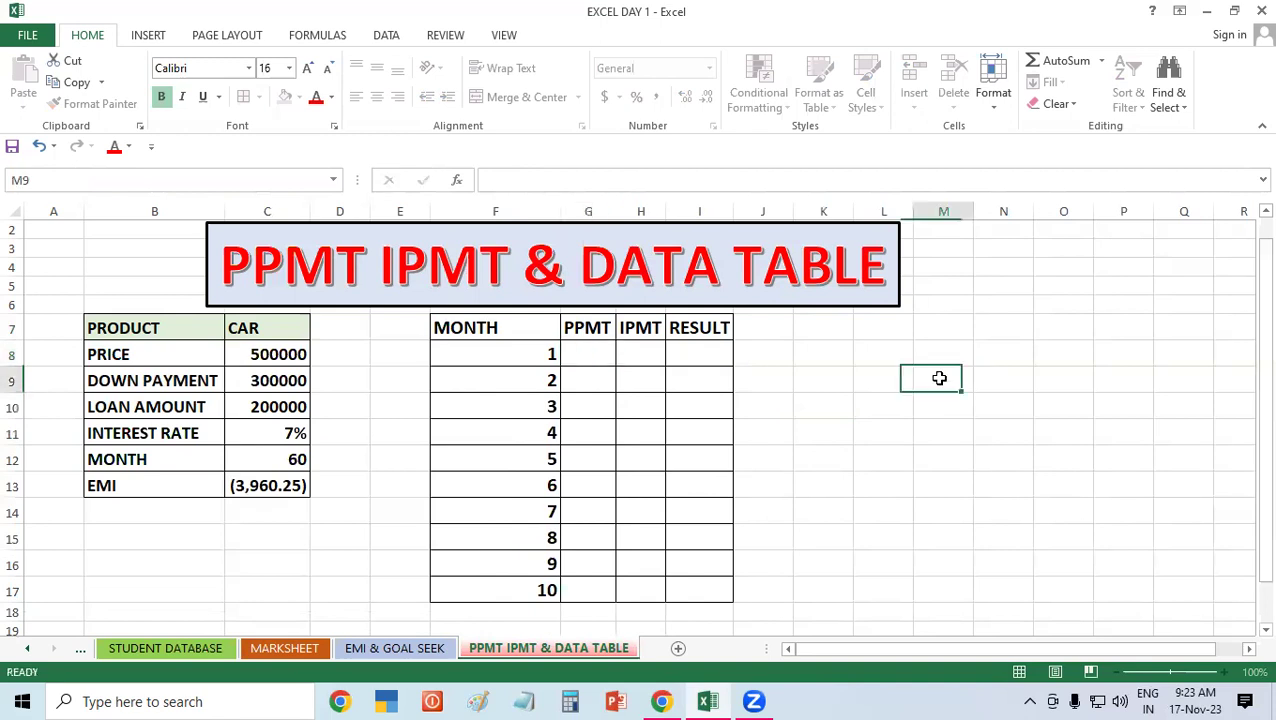
{"action": "type", "text": "="}
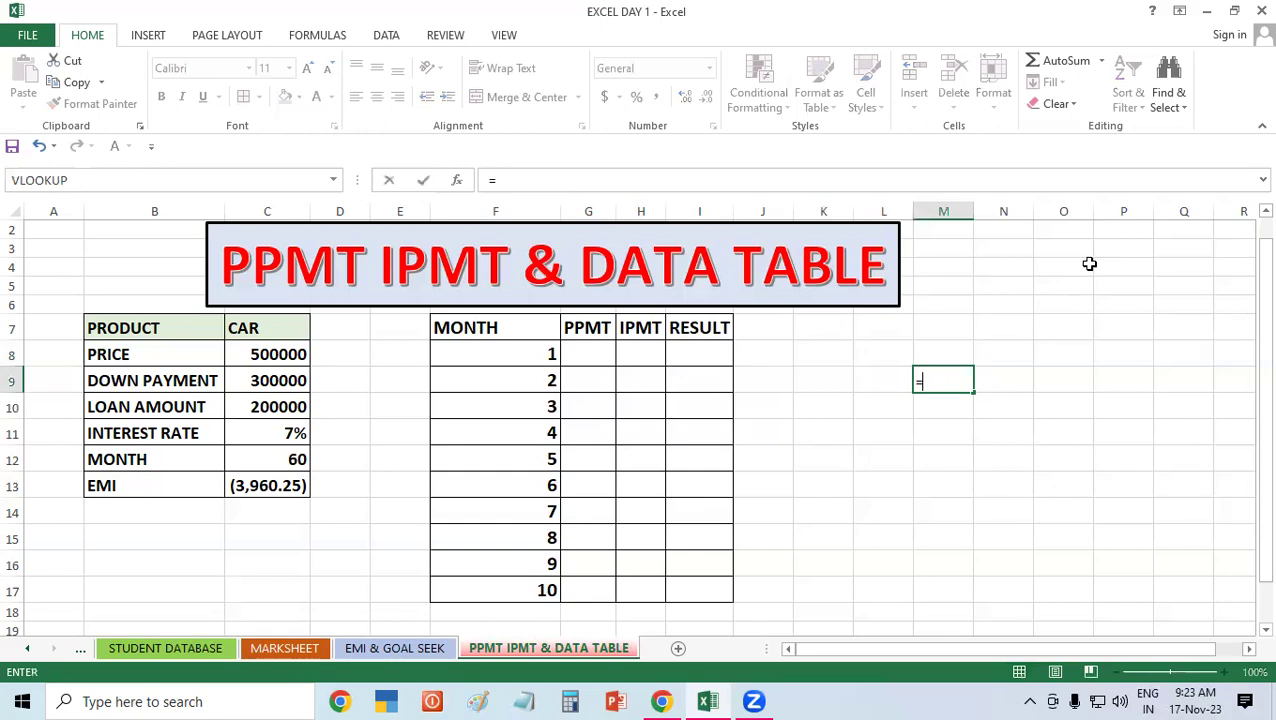
{"action": "left_click", "coordinate": [1089, 263]}
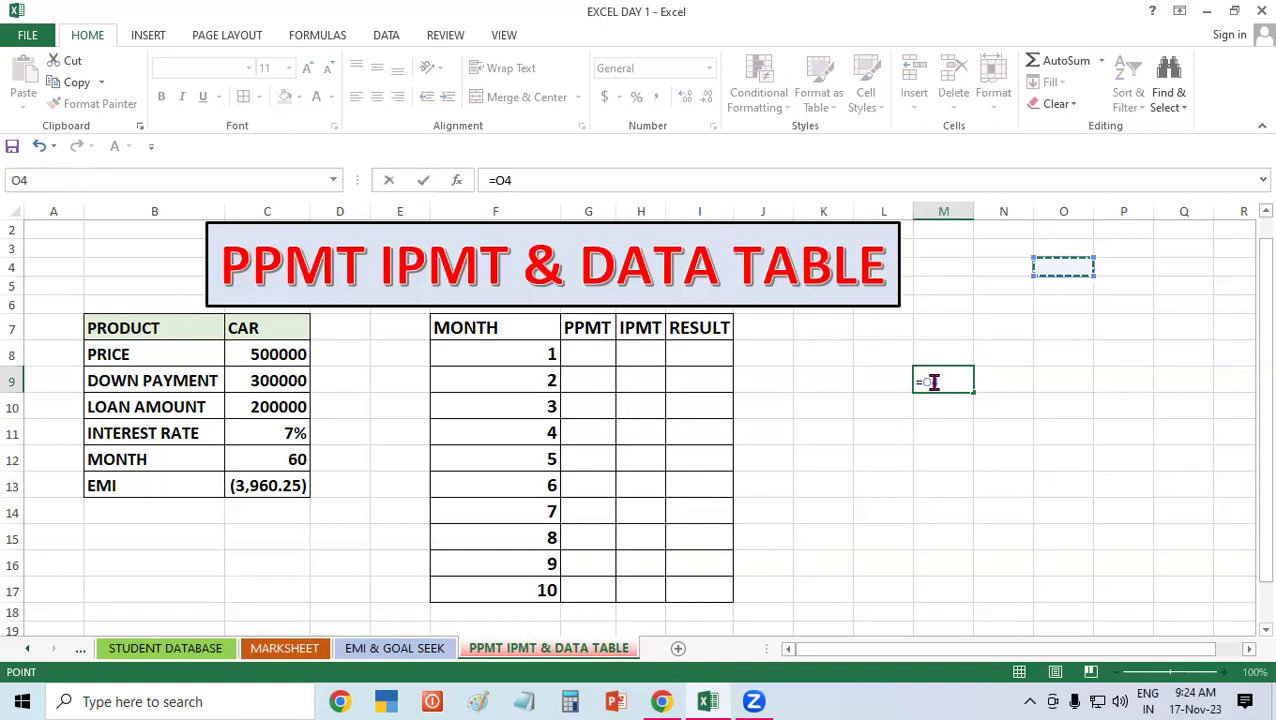
{"action": "key", "text": "F4"}
{"action": "key", "text": "BackSpace"}
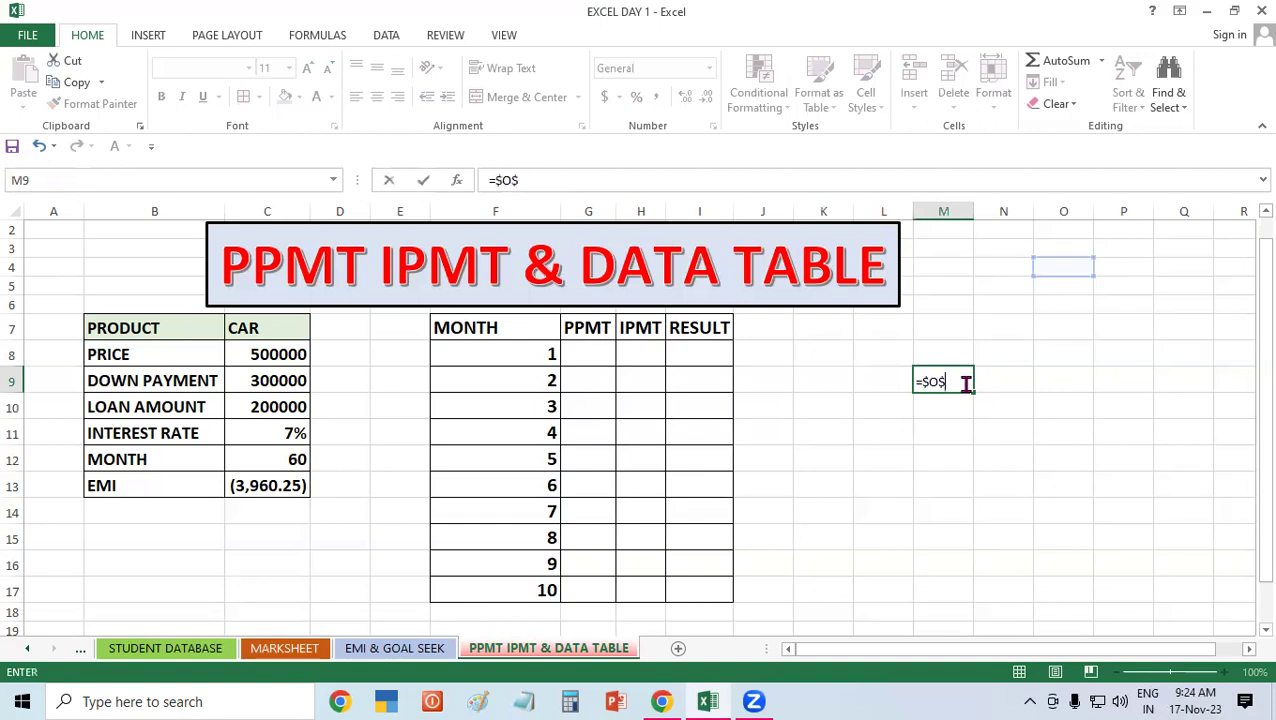
{"action": "key", "text": "Escape"}
{"action": "left_click", "coordinate": [918, 486]}
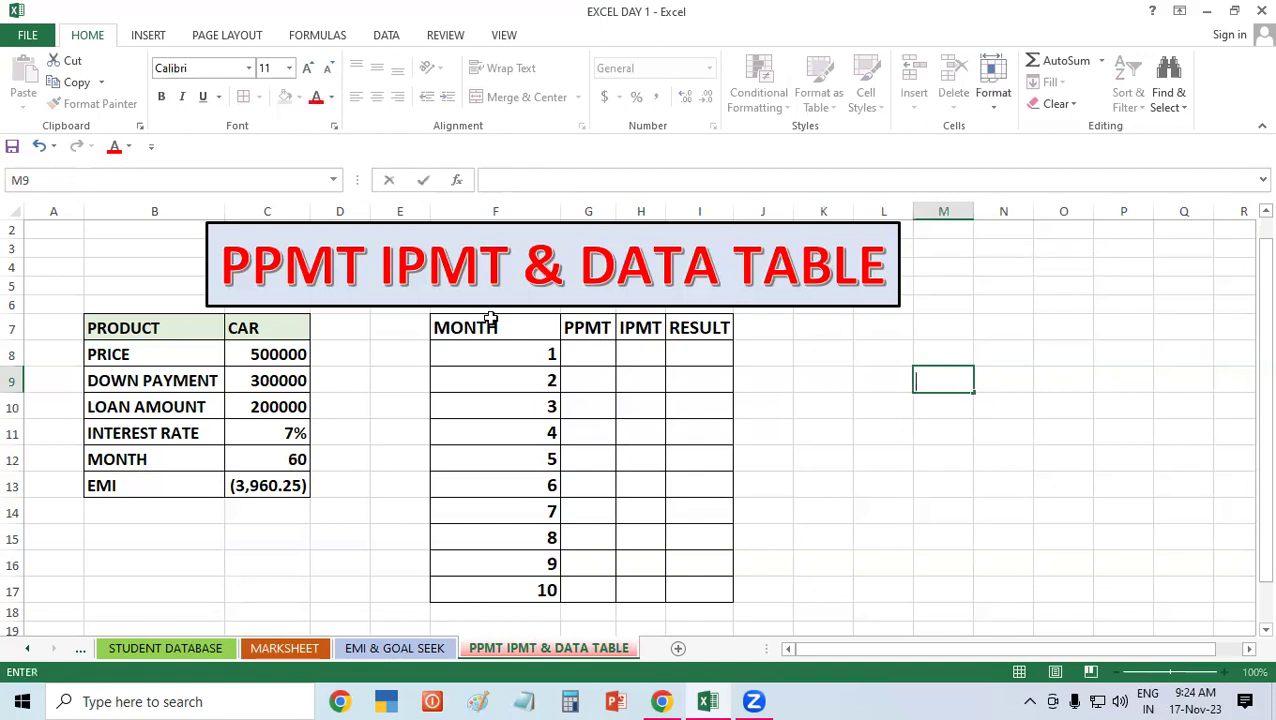
- Begin =PPMT( in G8 with absolute rate $C$11, then backspace to redo the rate
{"action": "left_click", "coordinate": [597, 348]}
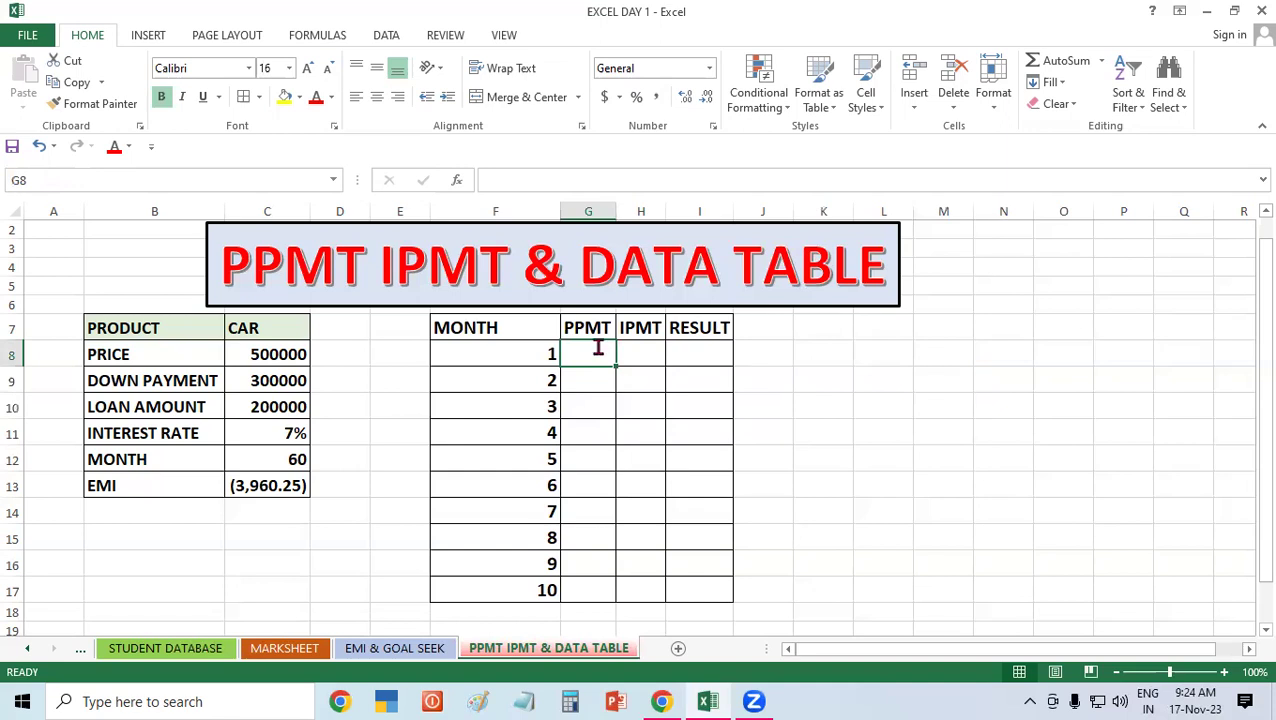
{"action": "type", "text": "="}
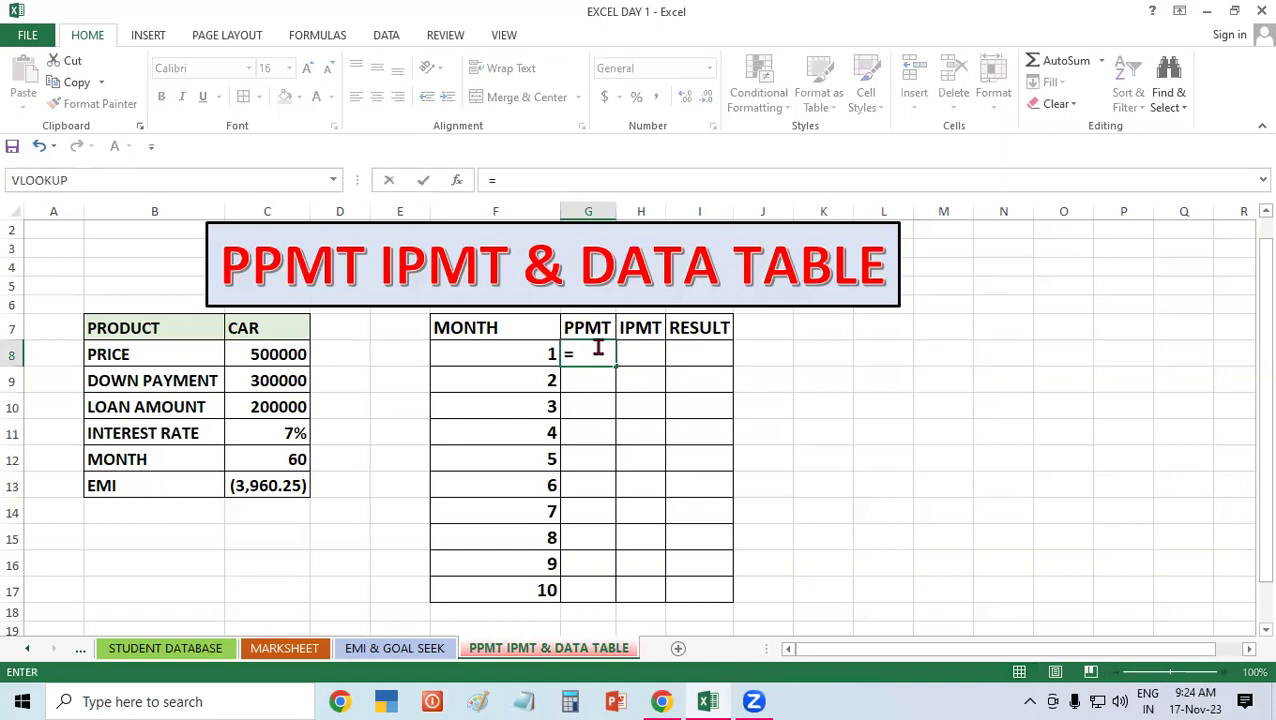
{"action": "type", "text": "PPMT(("}
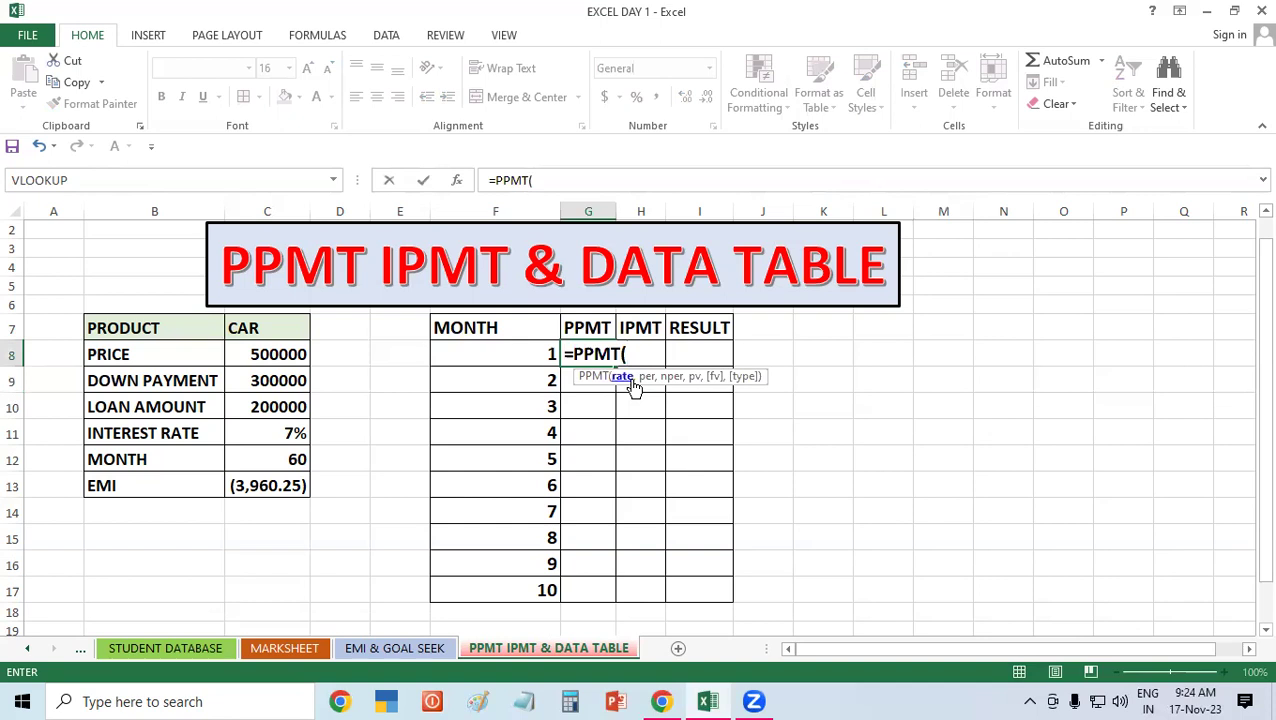
{"action": "left_click", "coordinate": [267, 426]}
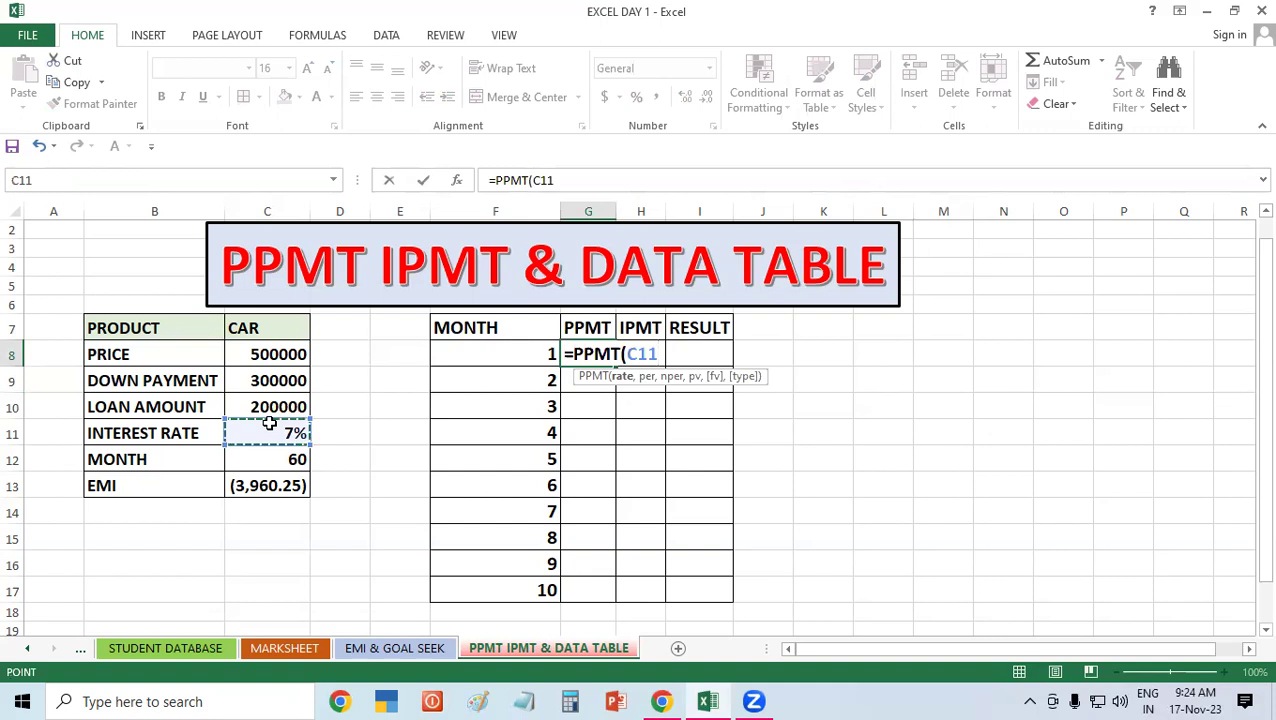
{"action": "key", "text": "F4"}
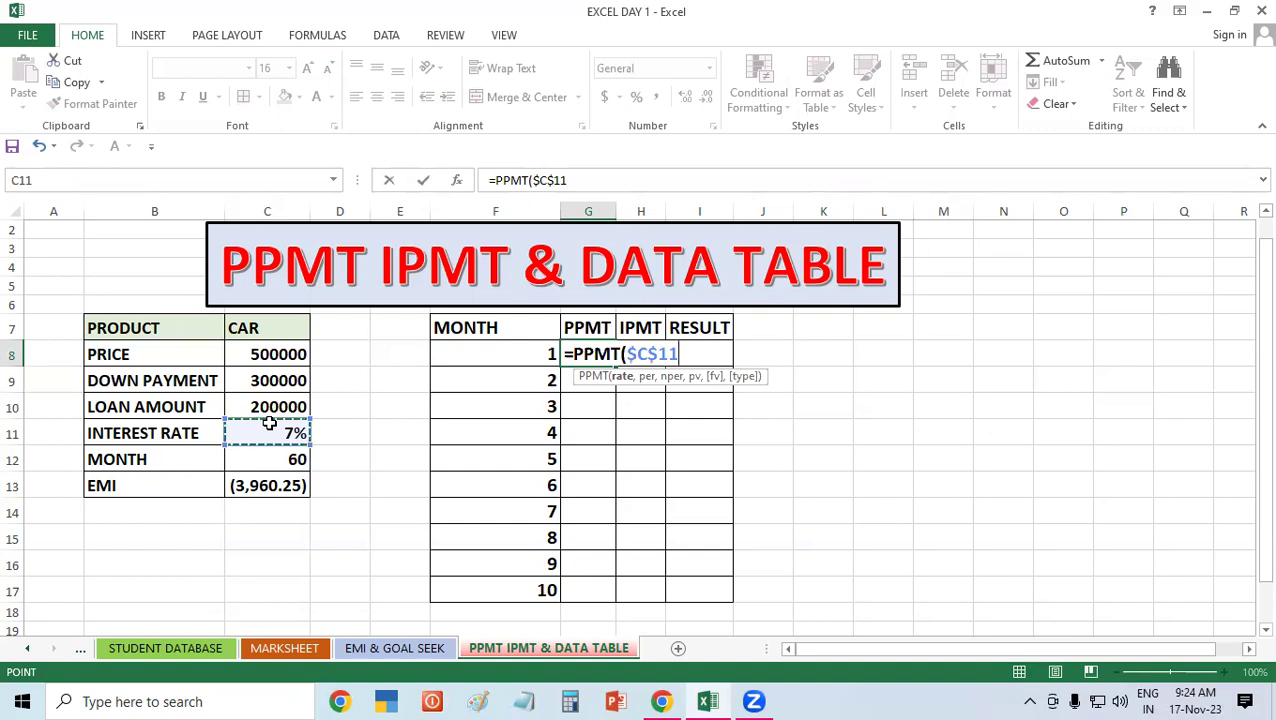
{"action": "key", "text": "BackSpace"}
{"action": "key", "text": "BackSpace"}
{"action": "key", "text": "BackSpace"}
{"action": "key", "text": "BackSpace"}
{"action": "key", "text": "BackSpace"}
{"action": "key", "text": "BackSpace"}
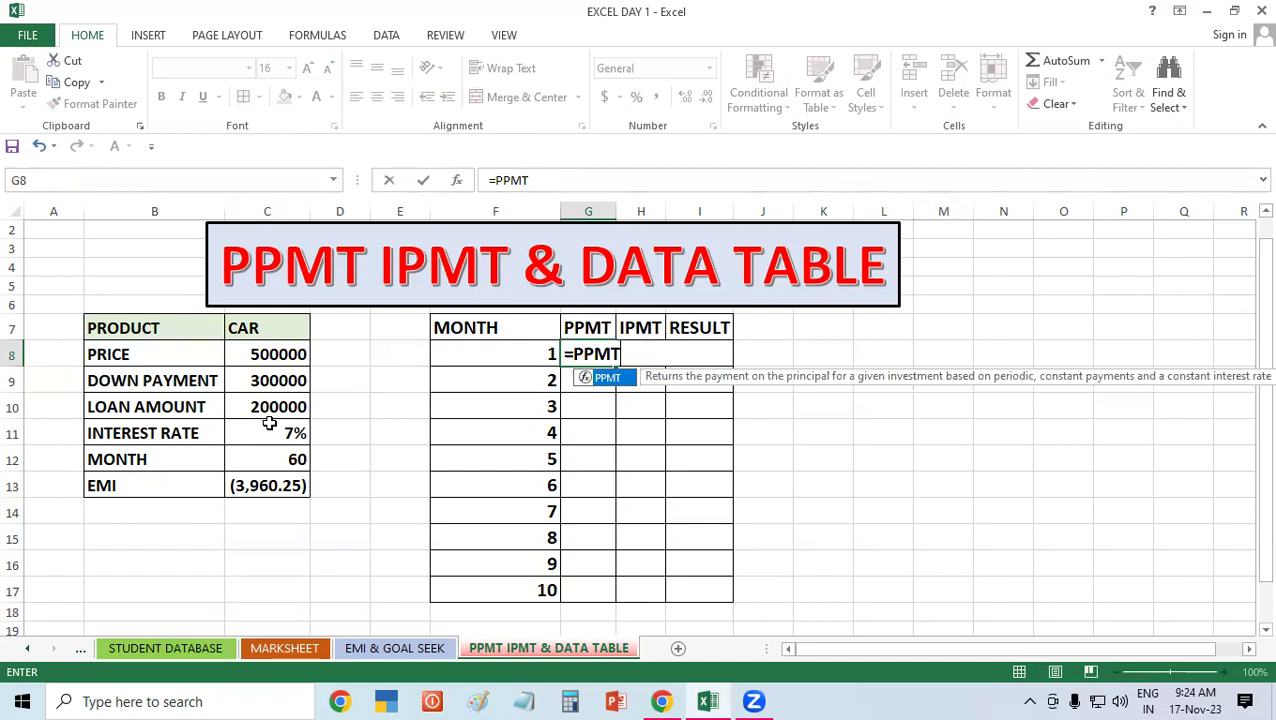
- Give G8's PPMT the rate $C$11/12 and month F8 as the period
{"action": "type", "text": "("}
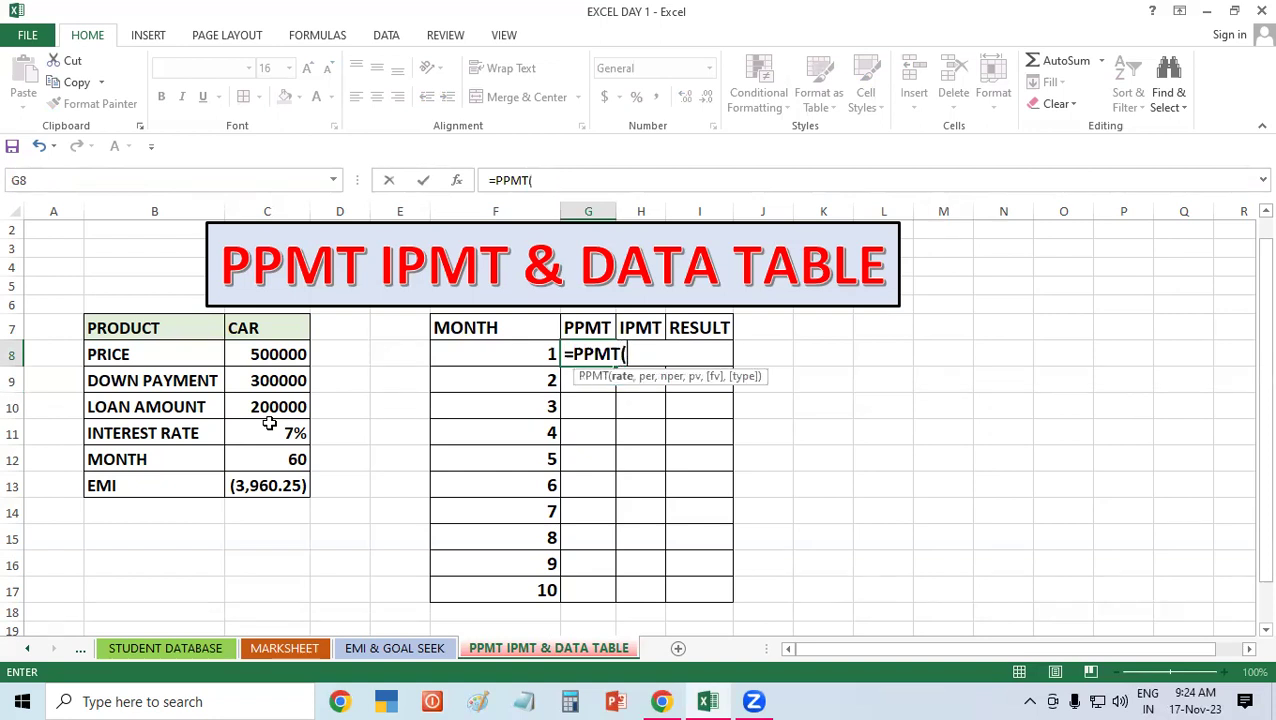
{"action": "left_click", "coordinate": [270, 424]}
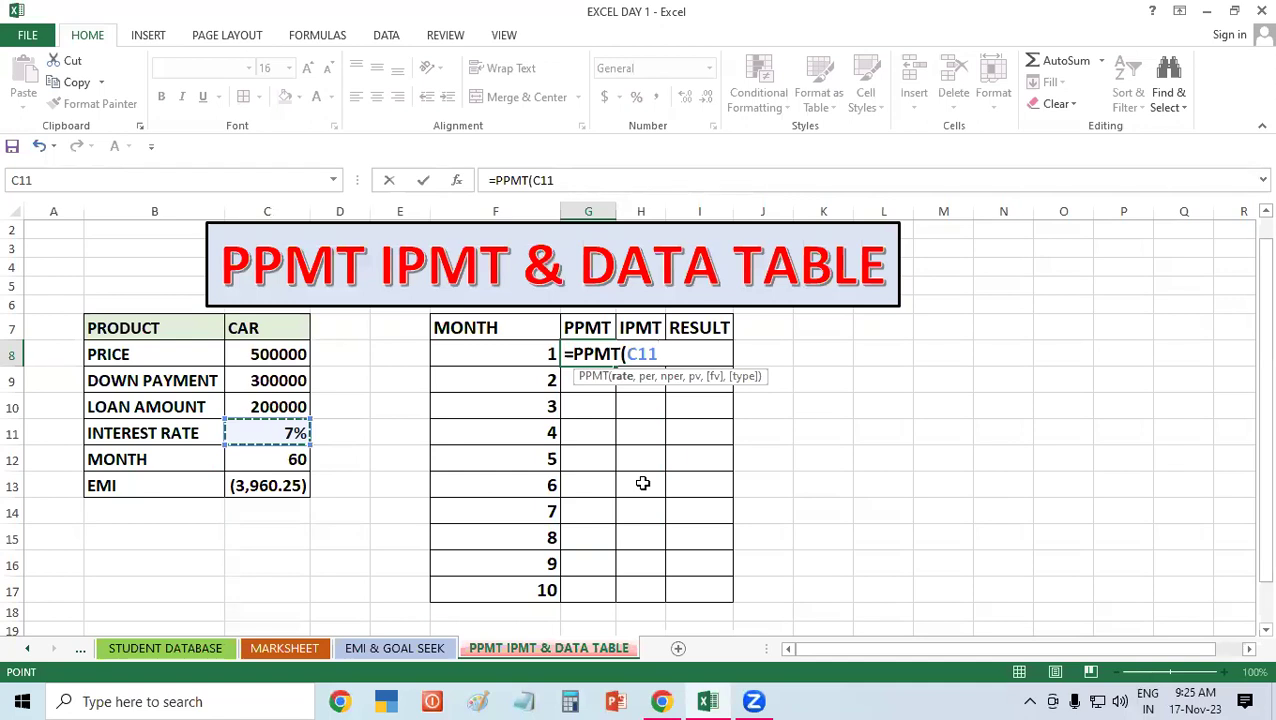
{"action": "key", "text": "F4"}
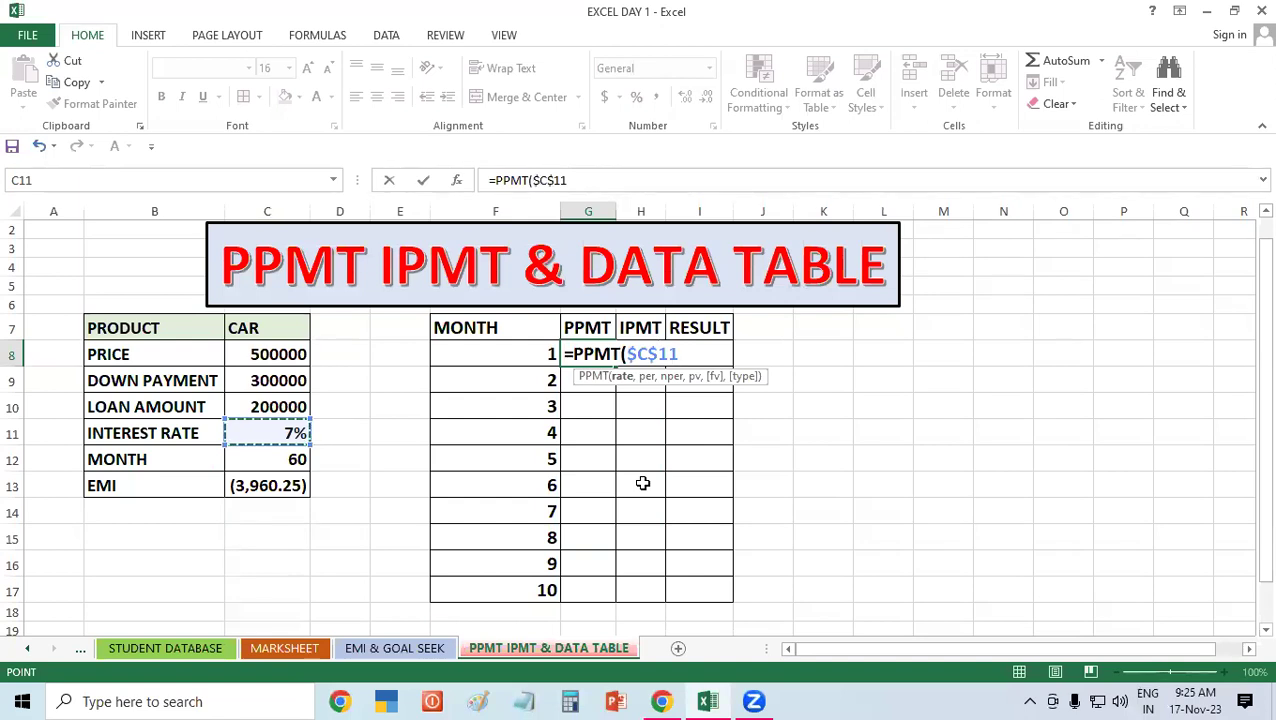
{"action": "type", "text": "/12"}
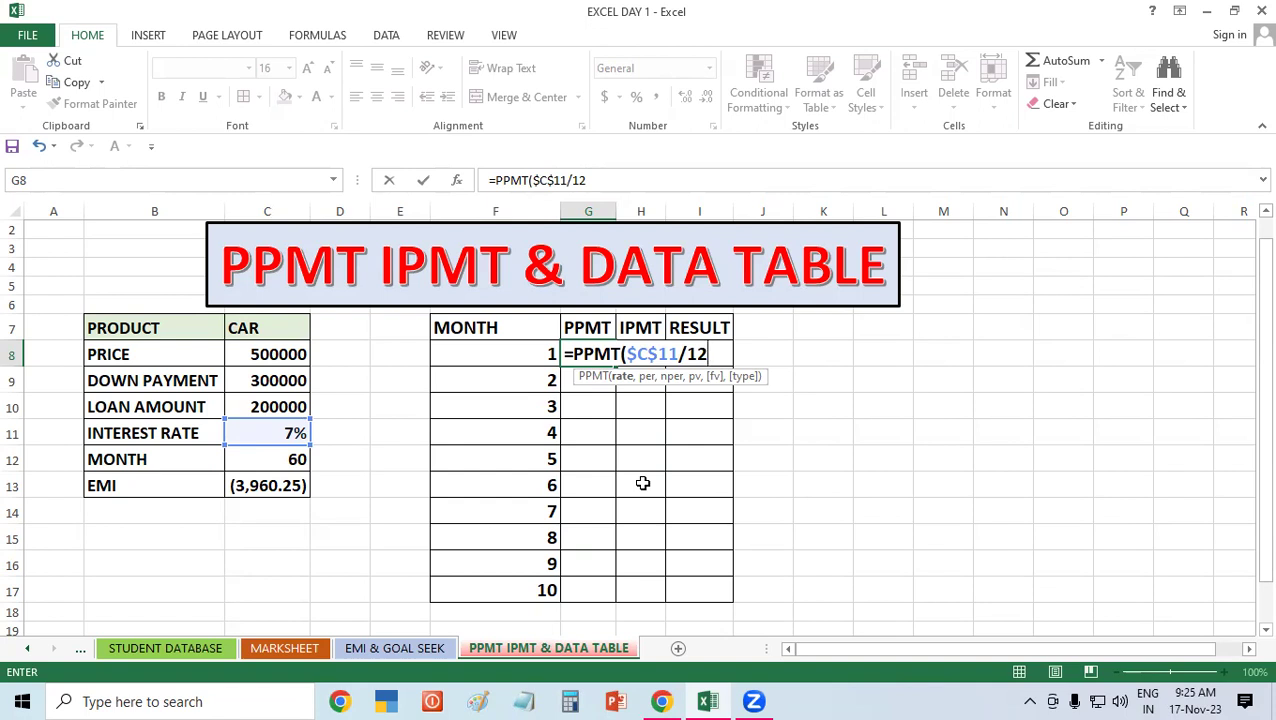
{"action": "type", "text": ","}
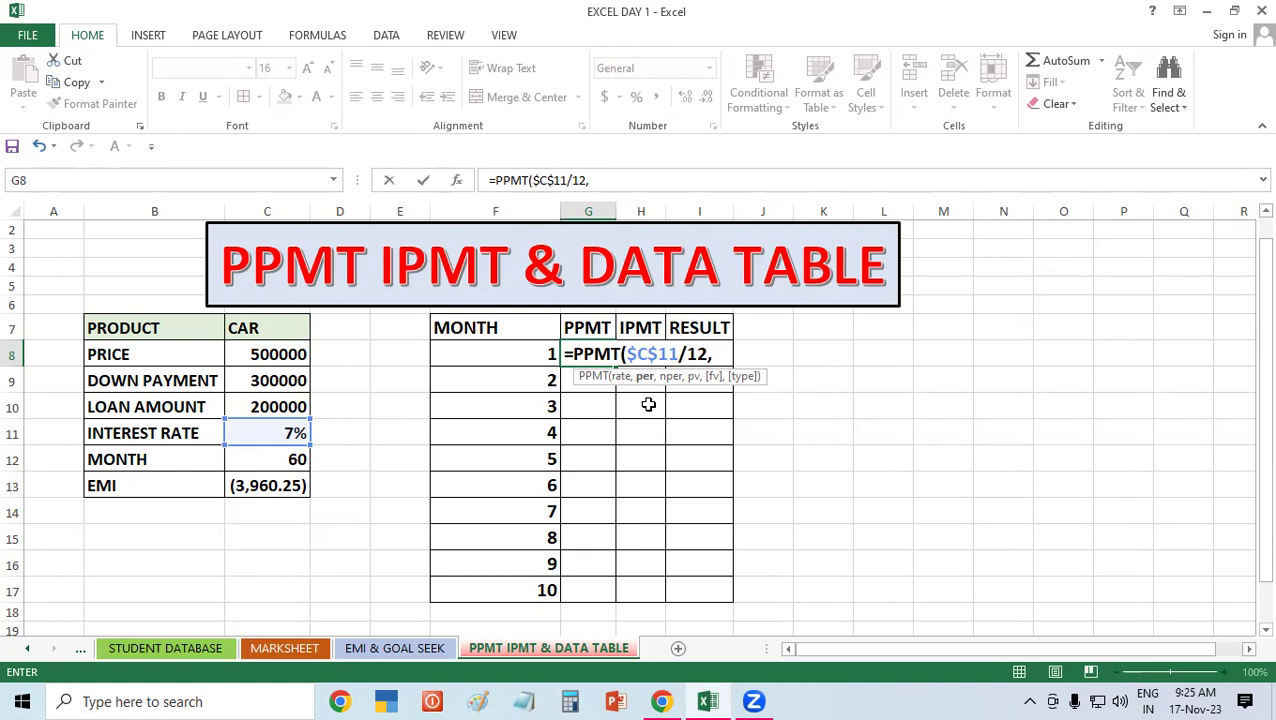
{"action": "left_click", "coordinate": [485, 347]}
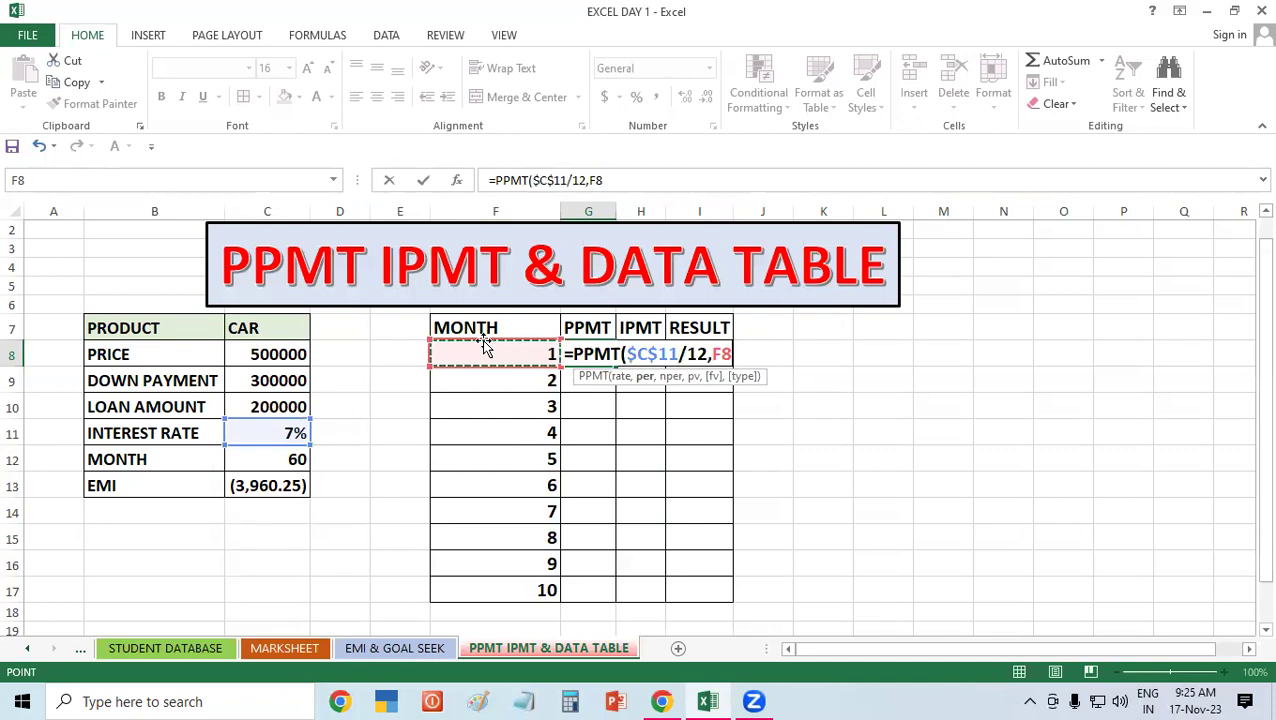
{"action": "type", "text": ","}
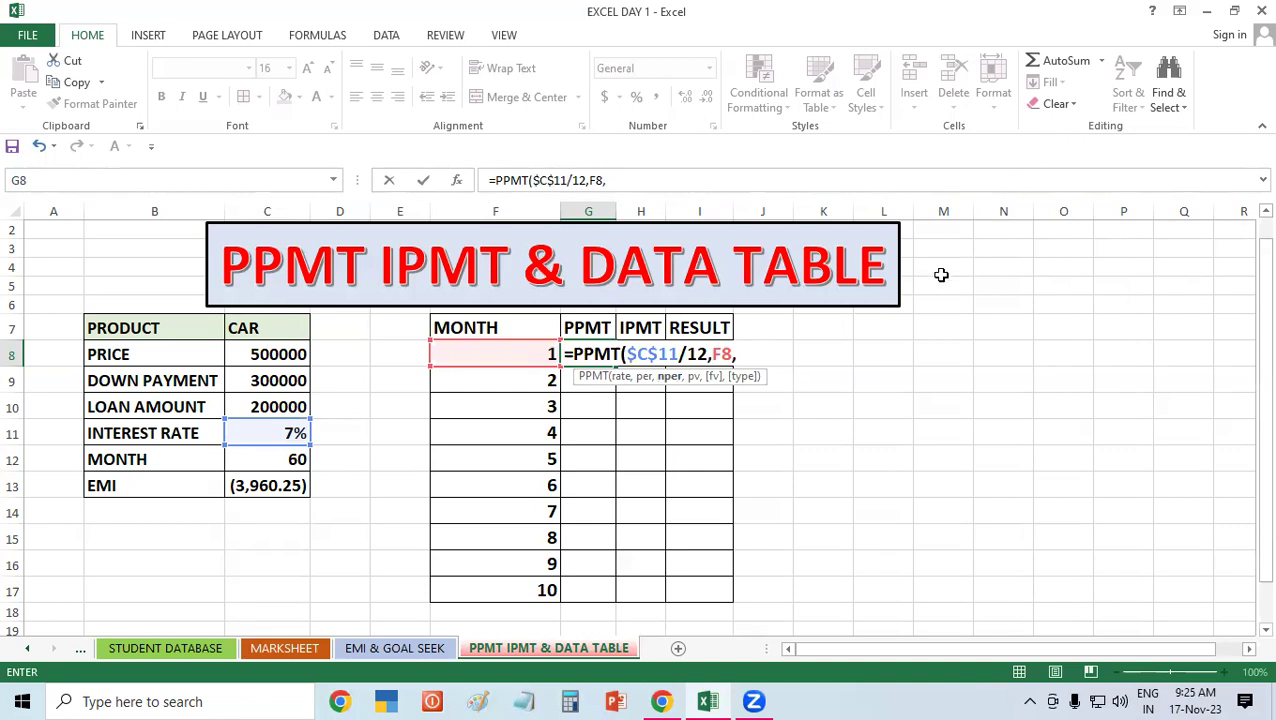
- Add locked $C$12 term and $C$10 loan amount with ,1) so G8 shows ($2,793.59)
{"action": "left_click", "coordinate": [241, 455]}
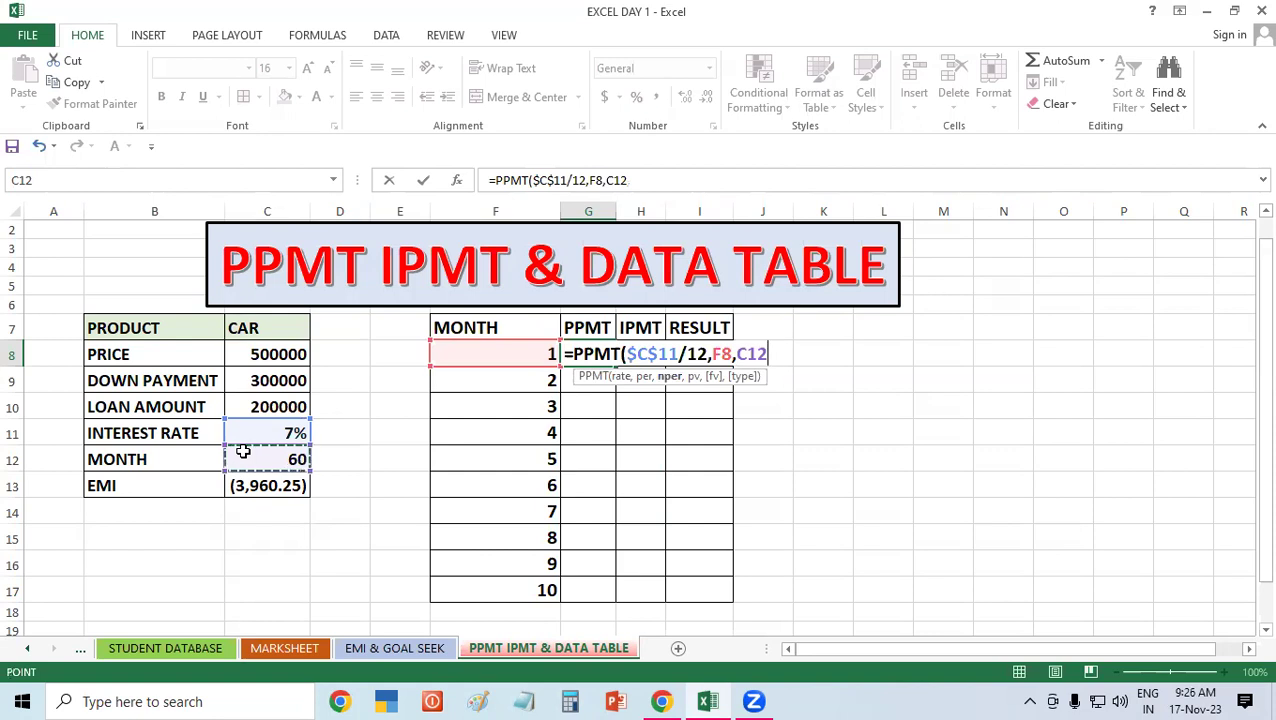
{"action": "key", "text": "F4"}
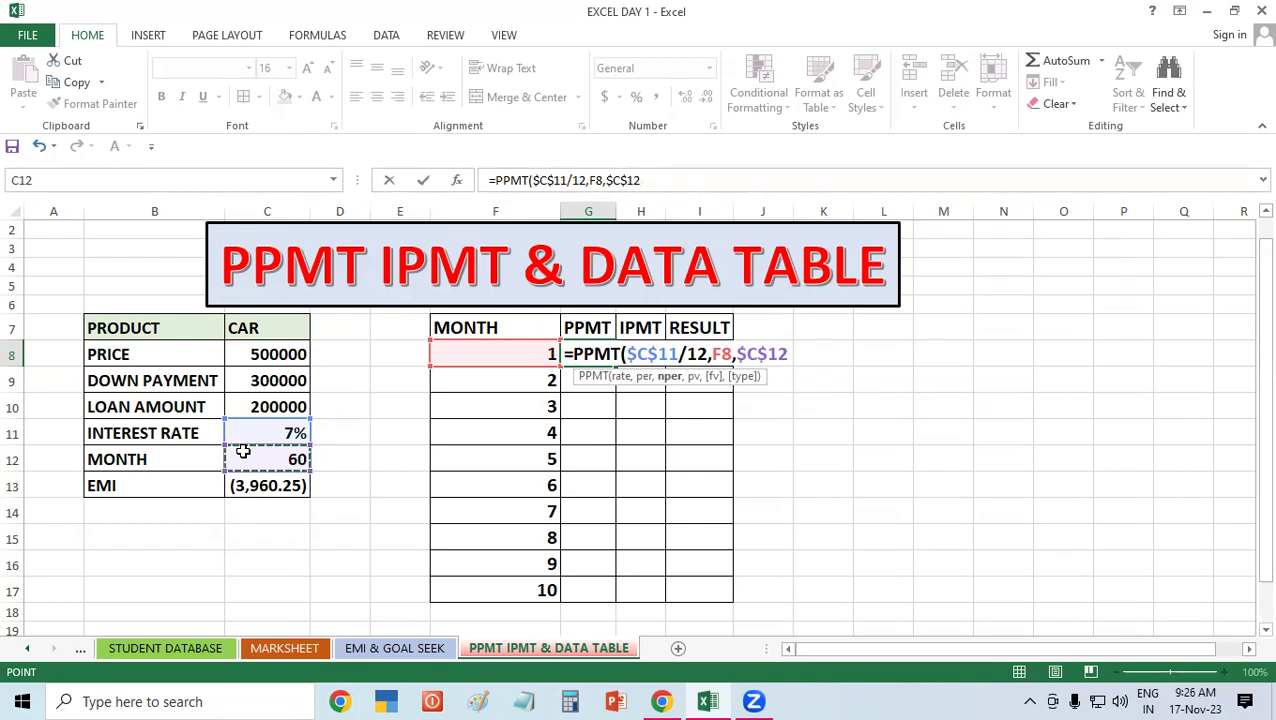
{"action": "type", "text": ","}
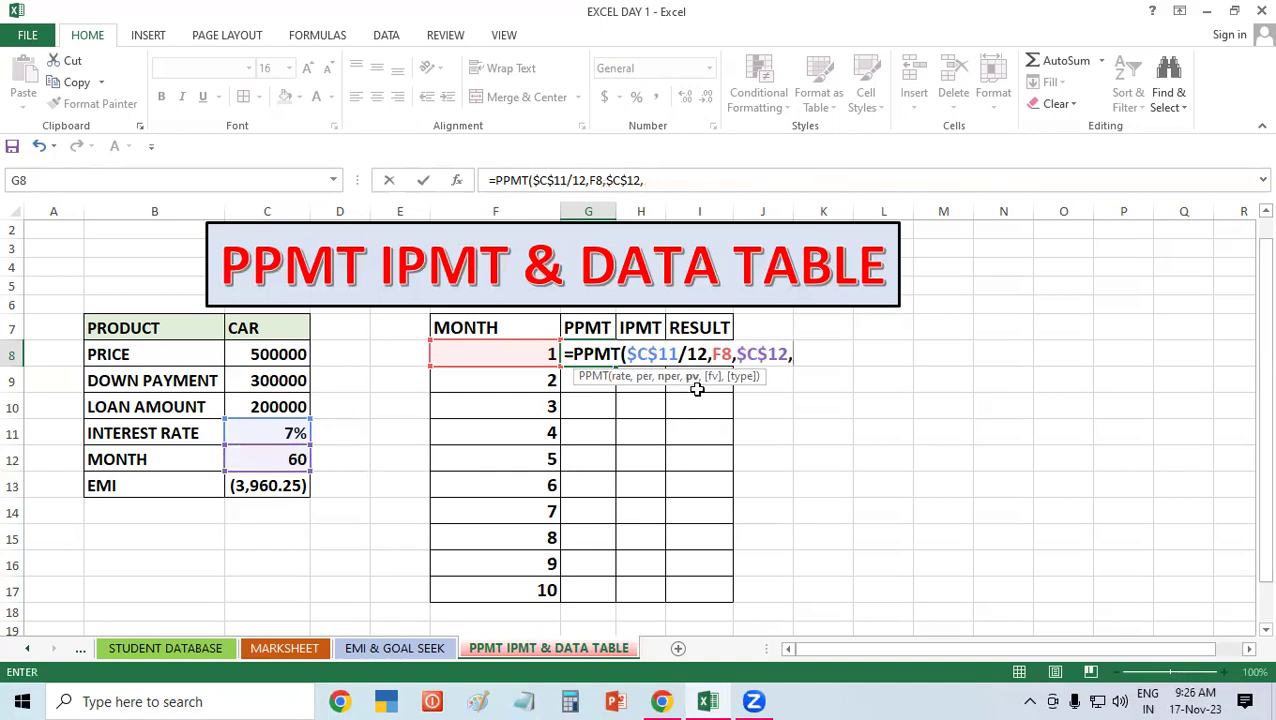
{"action": "left_click", "coordinate": [270, 407]}
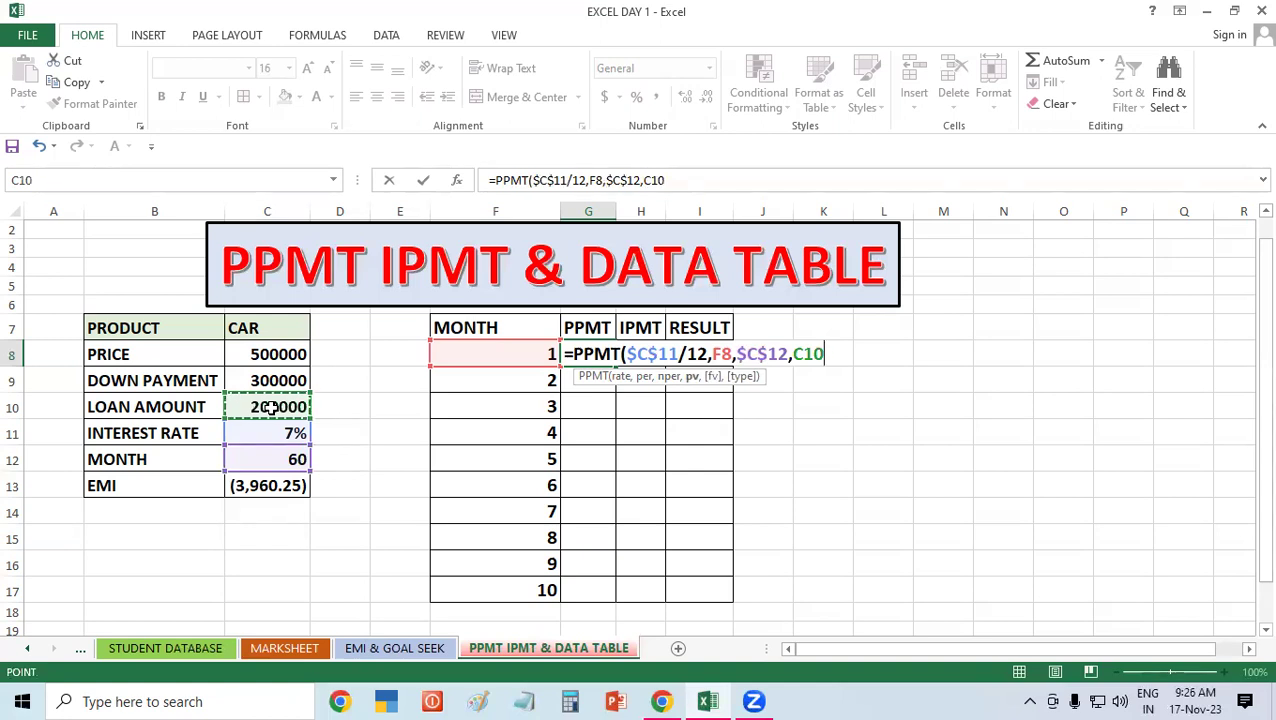
{"action": "key", "text": "F4"}
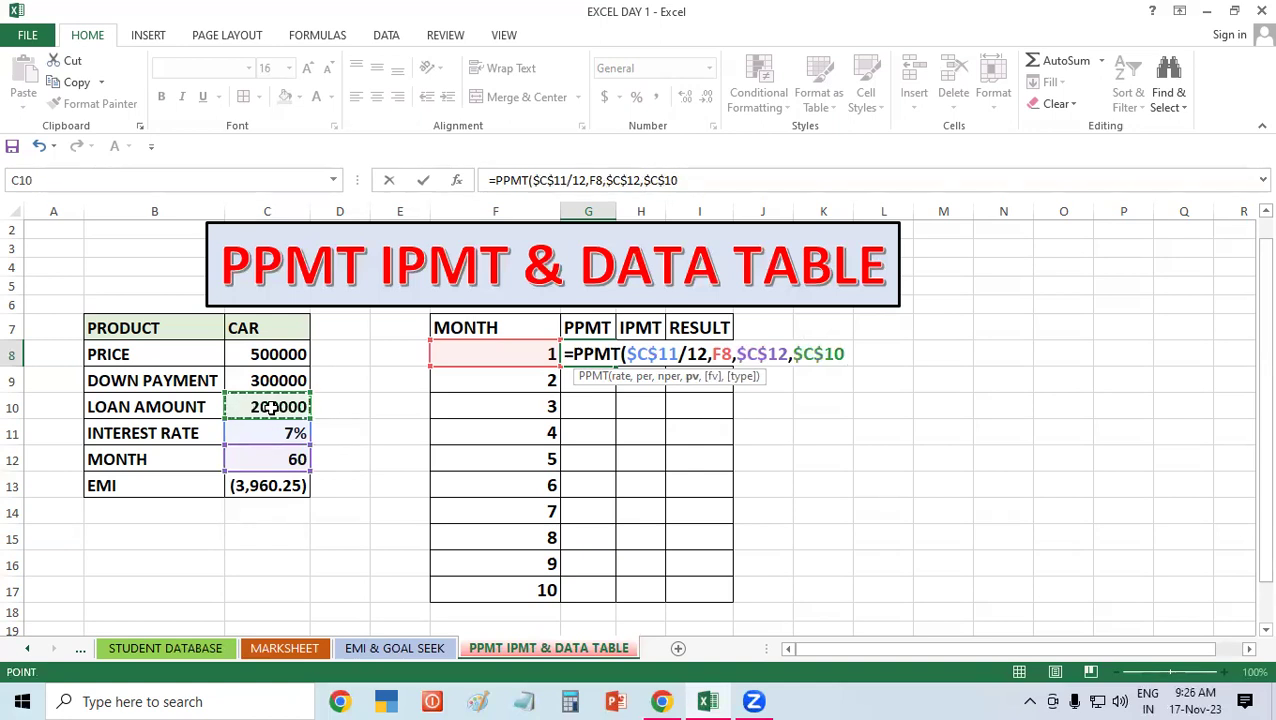
{"action": "type", "text": ","}
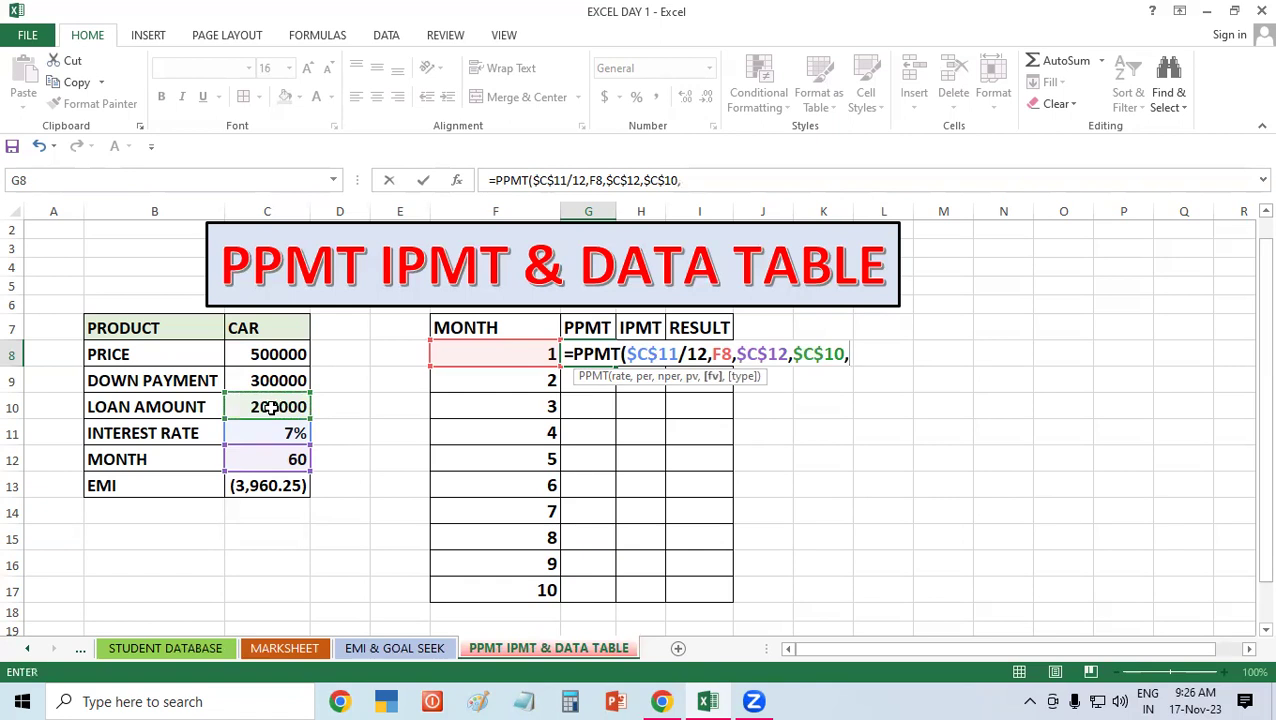
{"action": "type", "text": "1"}
{"action": "type", "text": ")"}
{"action": "key", "text": "Return"}
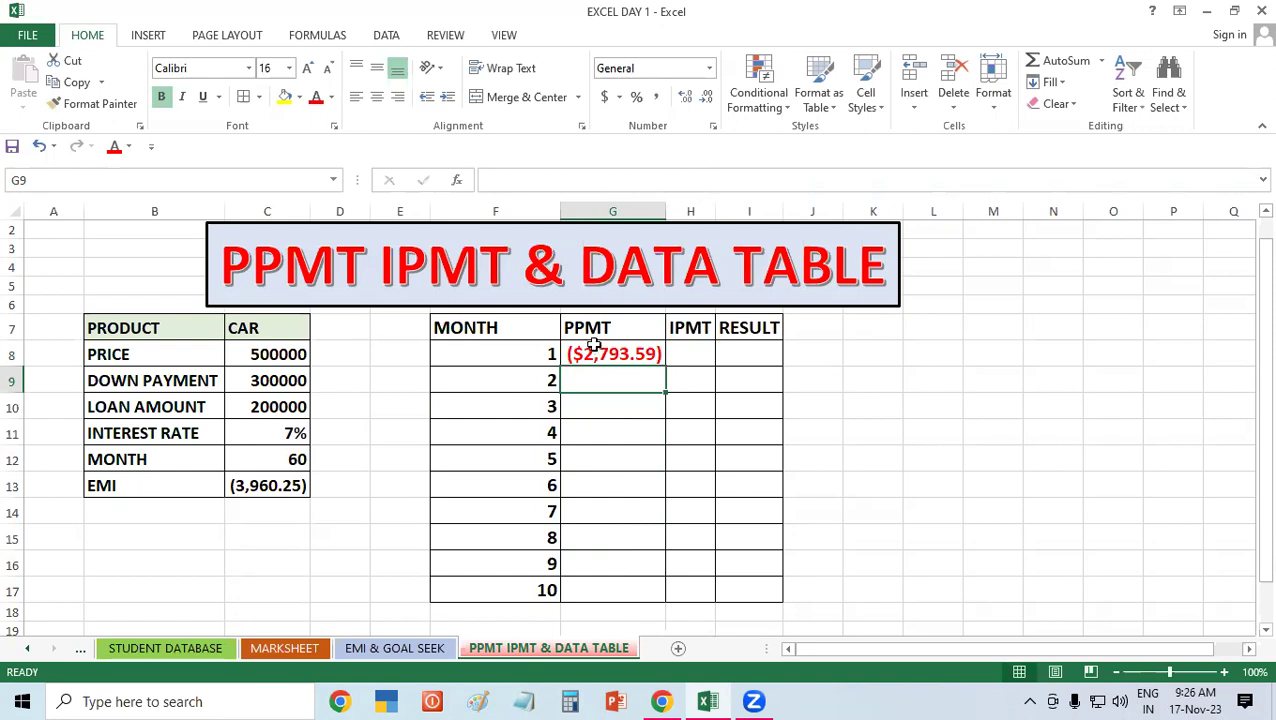
- Fill G8's PPMT formula down to G17, then select the results to check their sum
{"action": "left_click", "coordinate": [666, 364]}
{"action": "double_click", "coordinate": [666, 364]}
{"action": "left_click", "coordinate": [933, 405]}
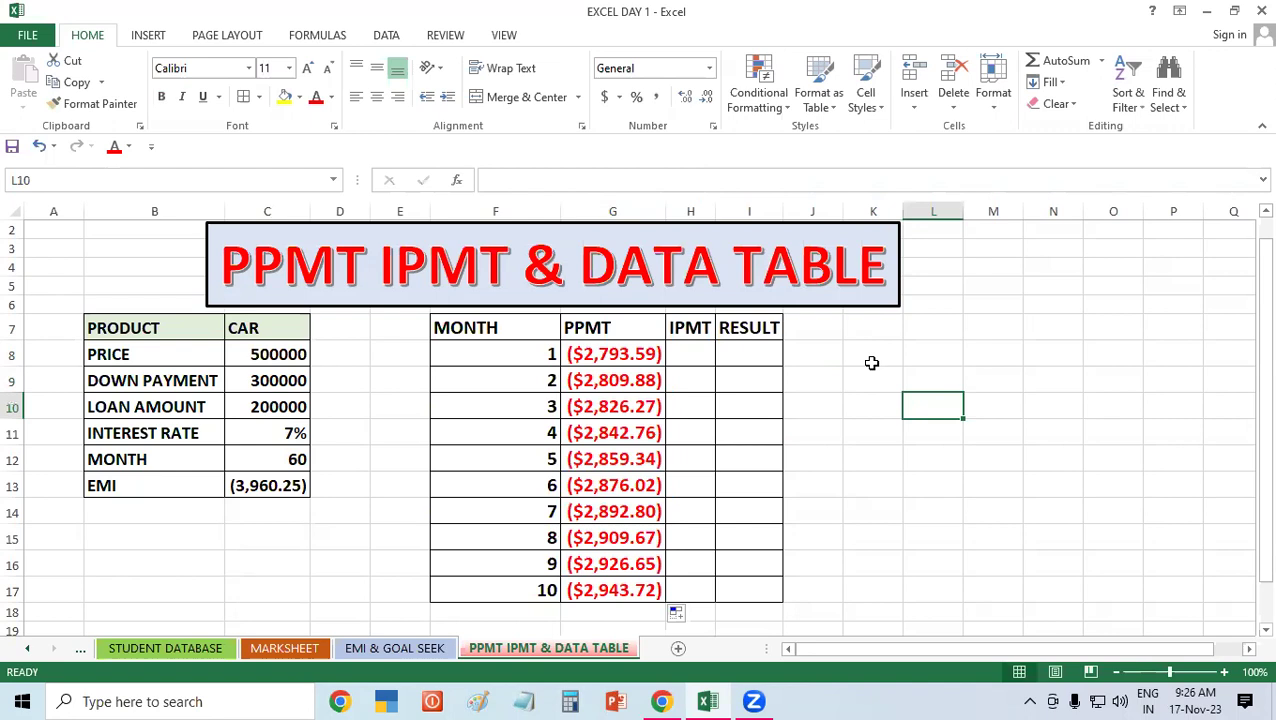
{"action": "left_click", "coordinate": [536, 351]}
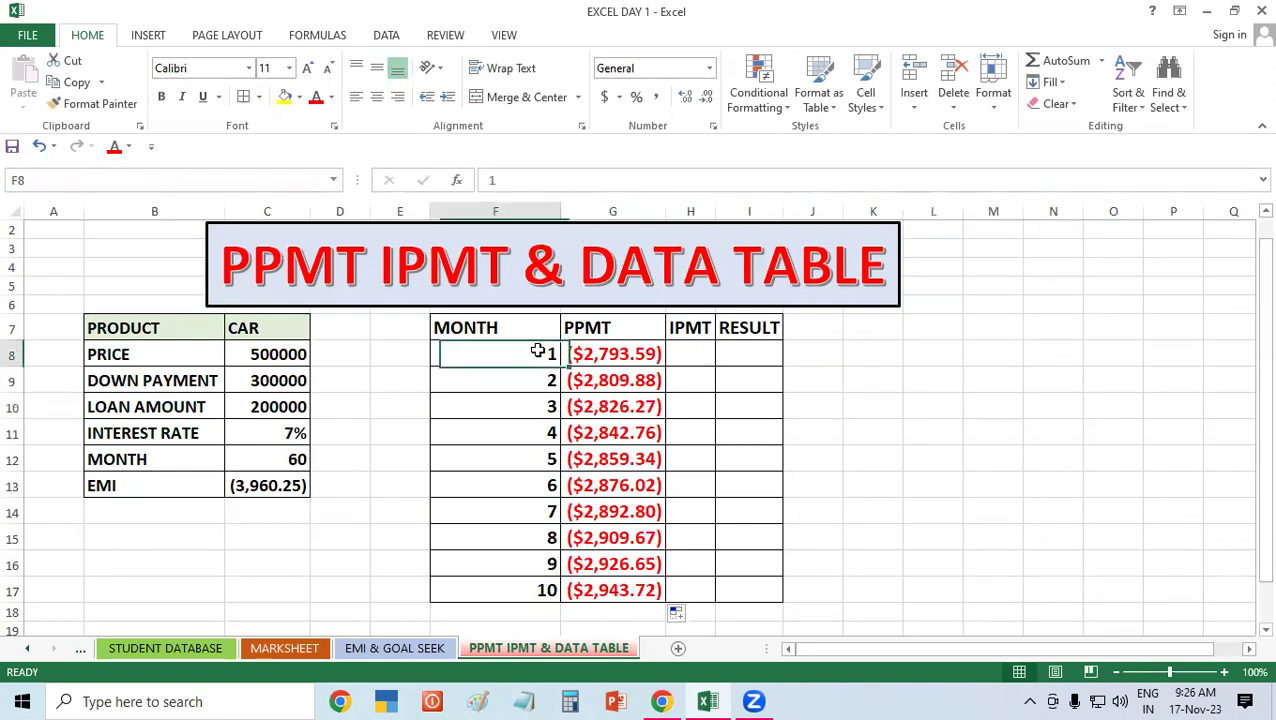
{"action": "key", "text": "ctrl+Down"}
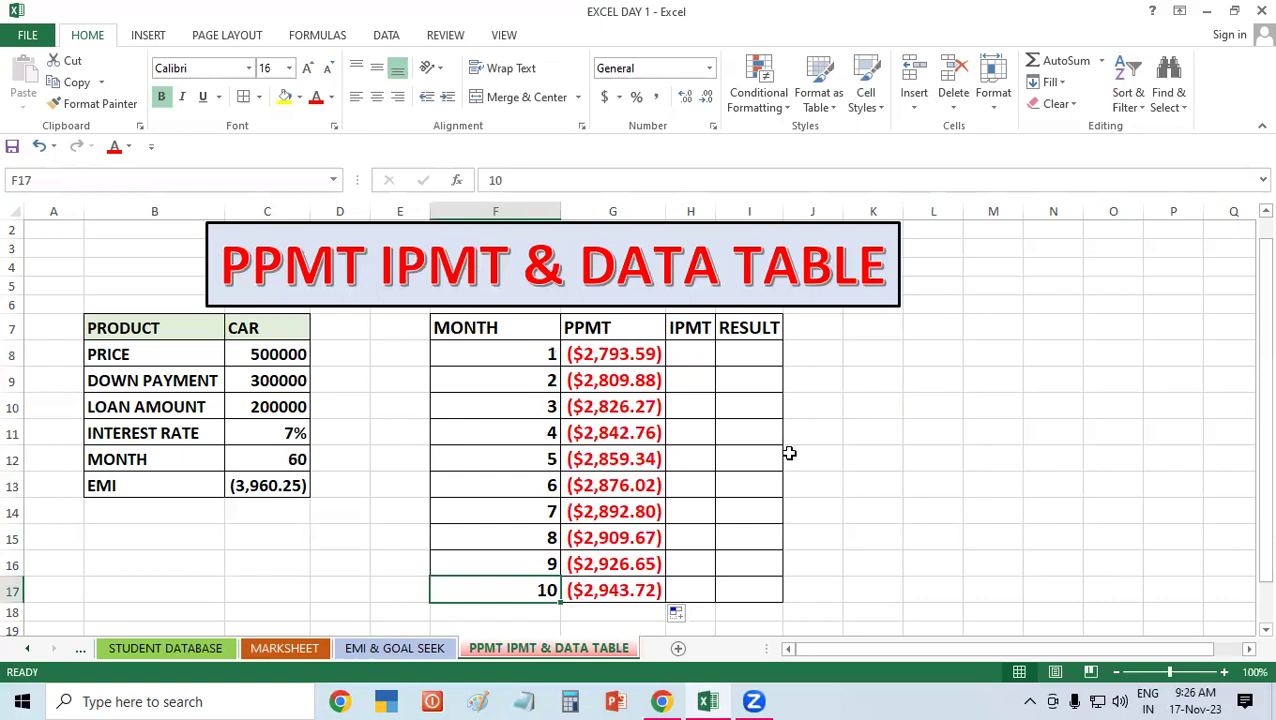
{"action": "left_click_drag", "start_coordinate": [630, 358], "coordinate": [643, 573]}
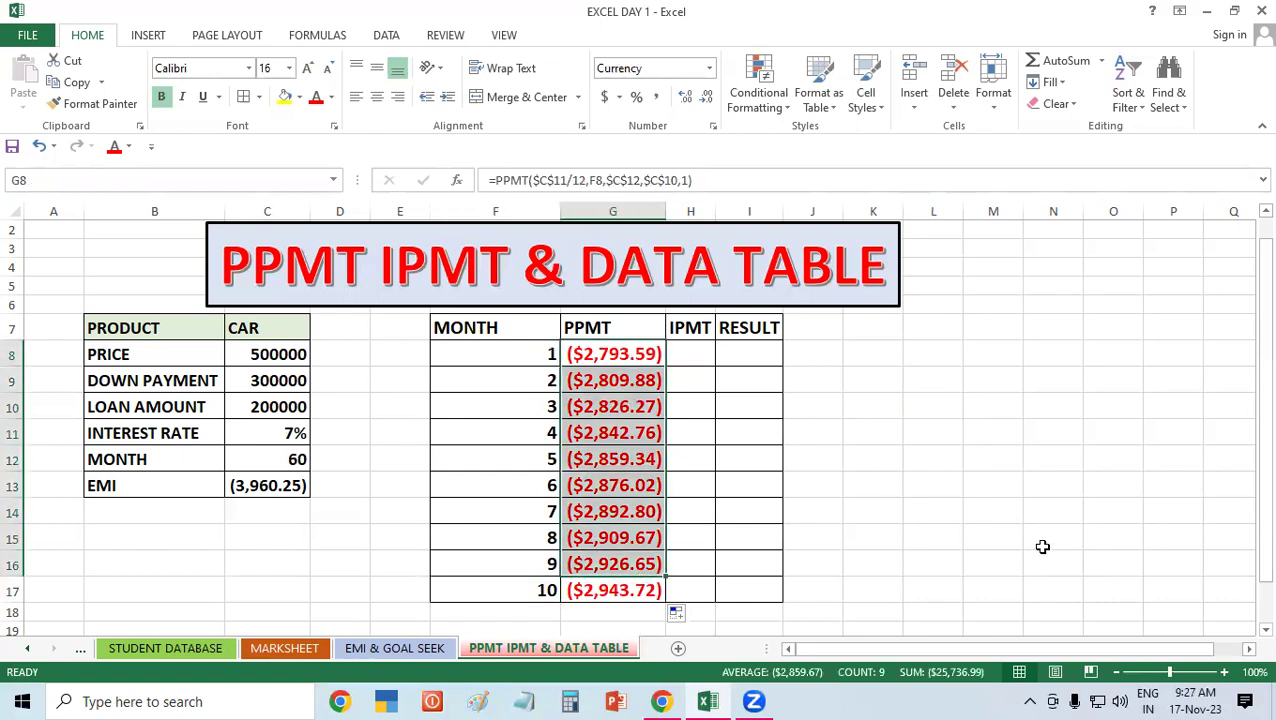
{"action": "left_click", "coordinate": [1033, 490]}
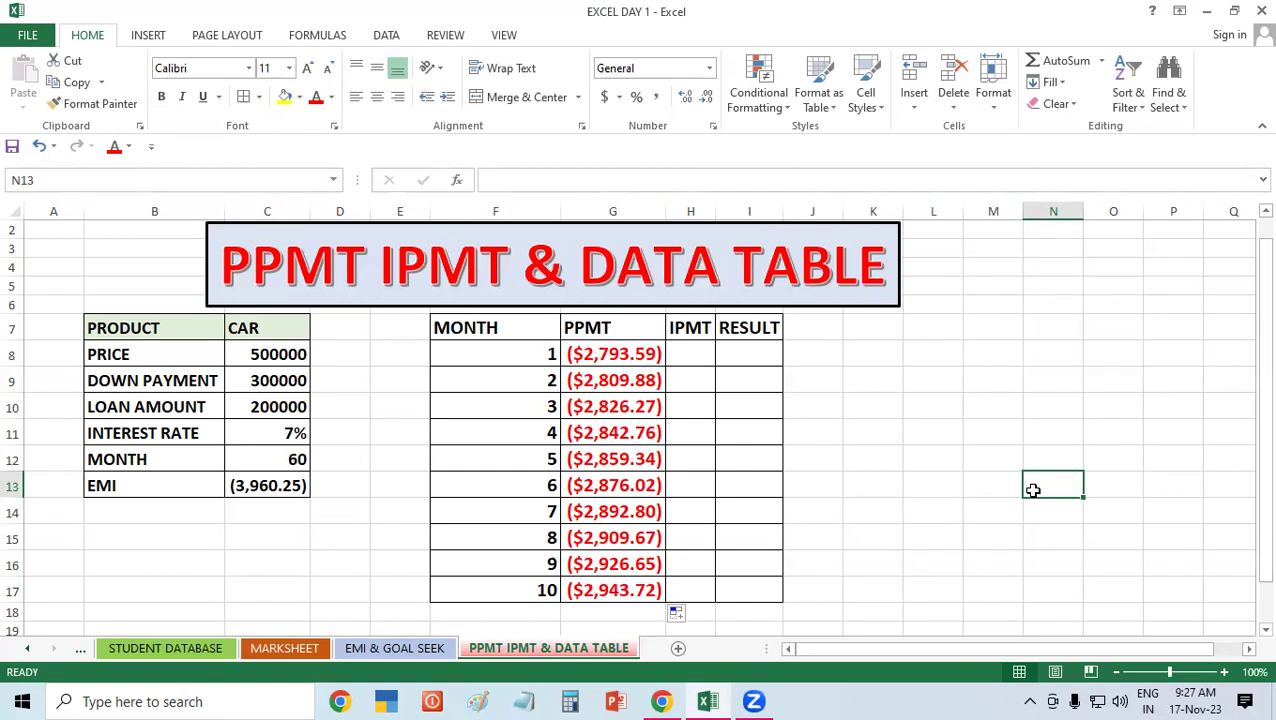
{"action": "left_click", "coordinate": [630, 360]}
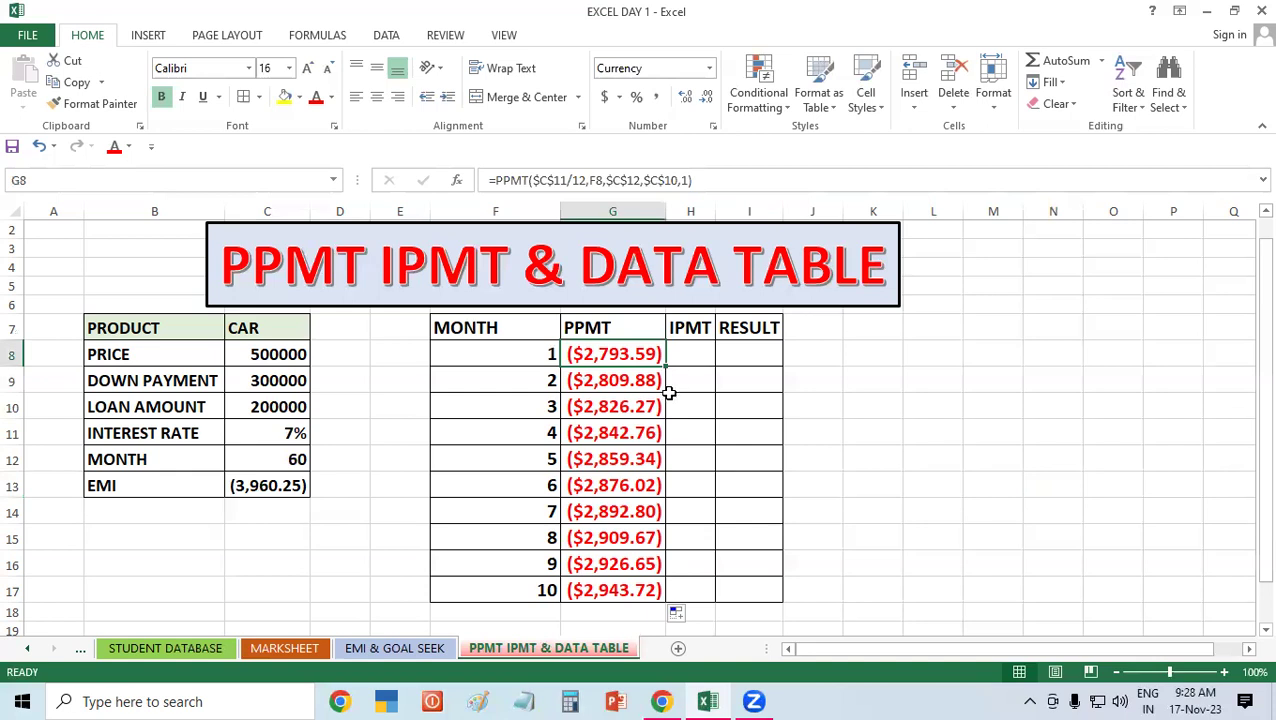
{"action": "left_click", "coordinate": [634, 382]}
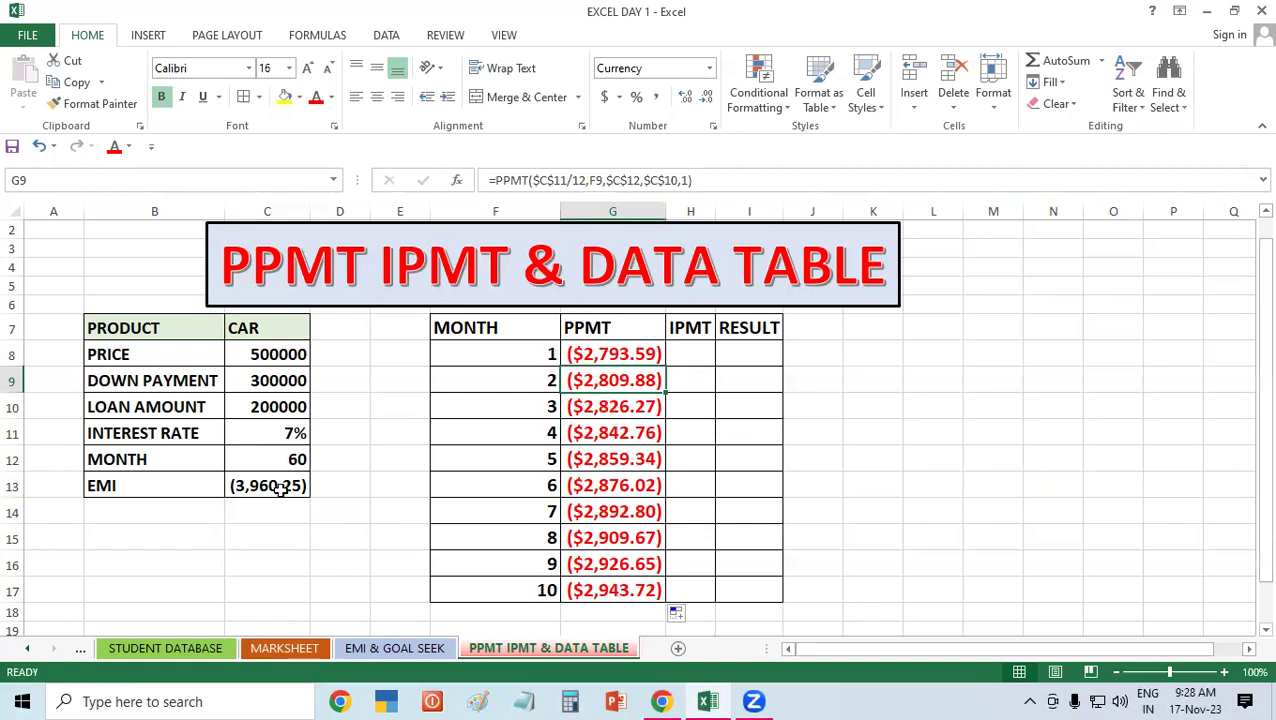
{"action": "key", "text": "Down"}
{"action": "key", "text": "Down"}
{"action": "key", "text": "Down"}
{"action": "key", "text": "Left"}
{"action": "key", "text": "Left"}
{"action": "key", "text": "Left"}
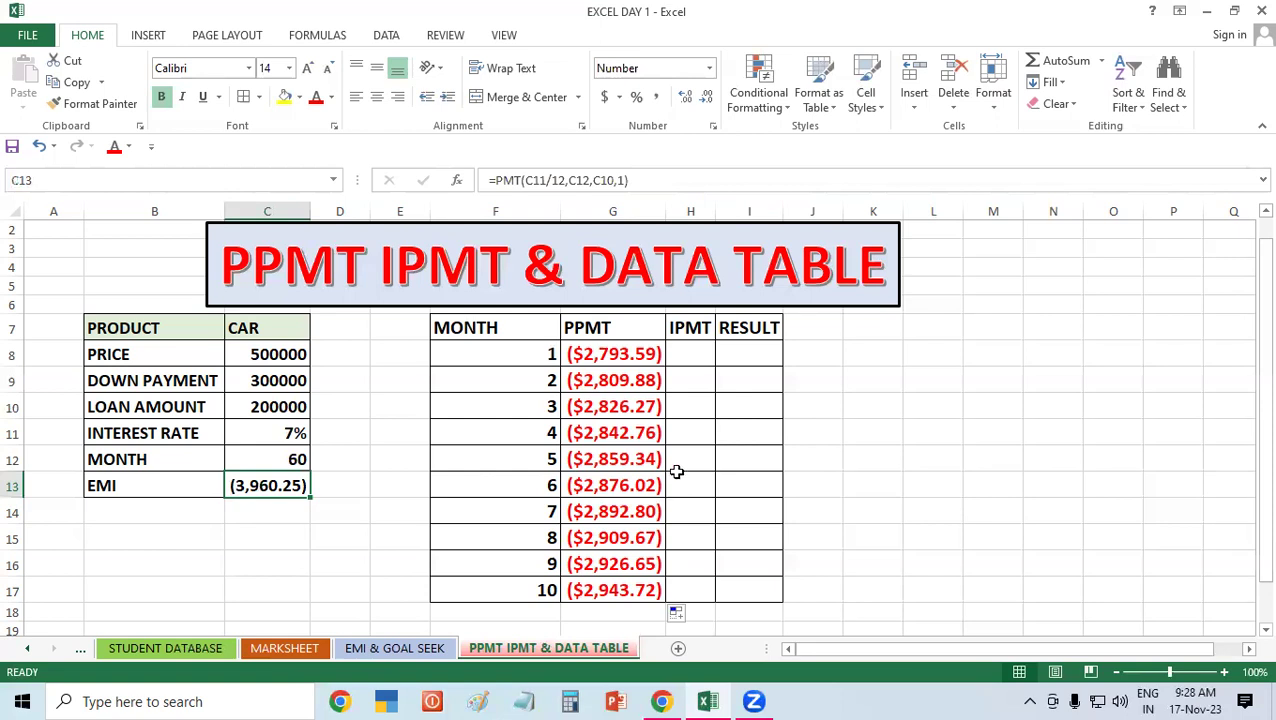
{"action": "left_click", "coordinate": [632, 353]}
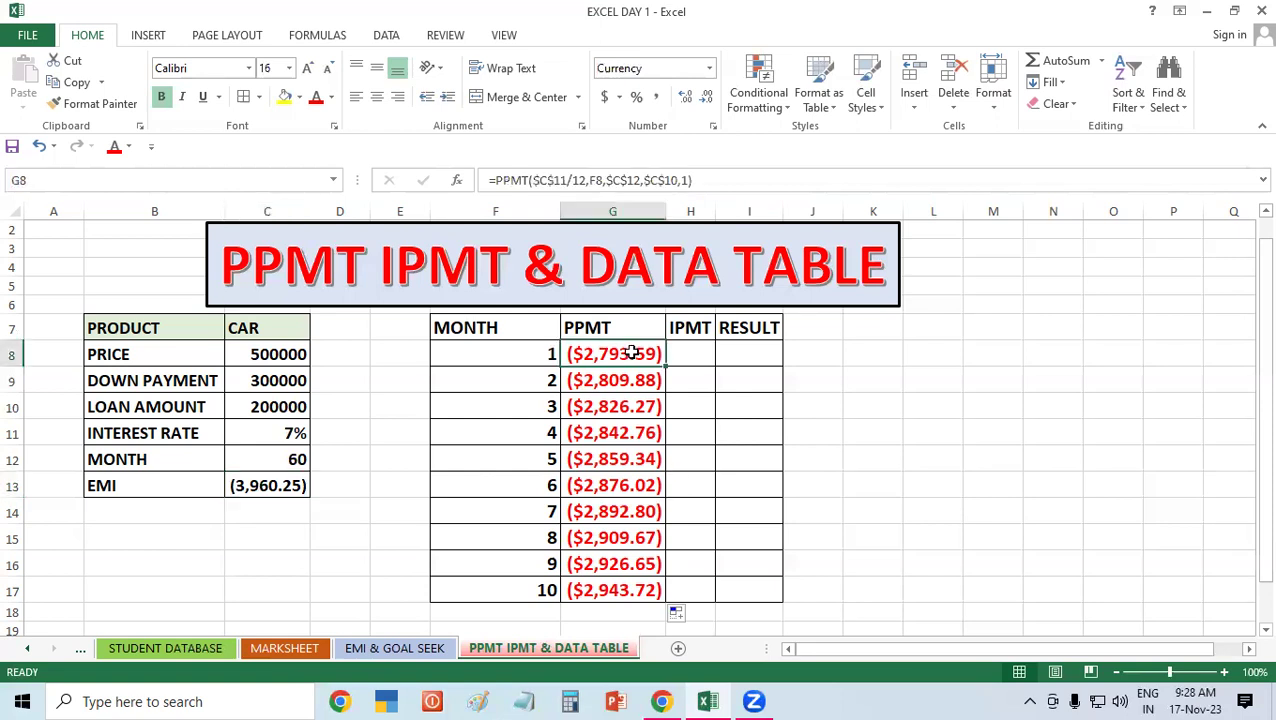
{"action": "left_click", "coordinate": [619, 590]}
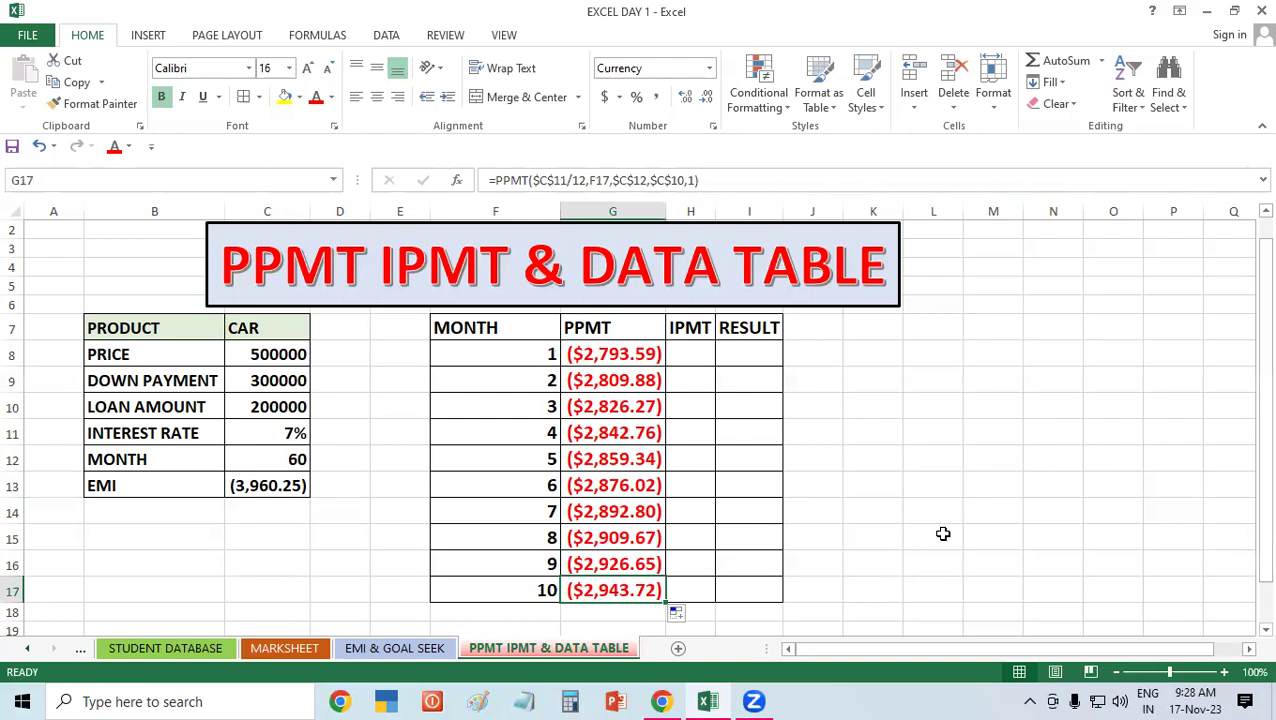
{"action": "left_click_drag", "start_coordinate": [617, 352], "coordinate": [624, 565]}
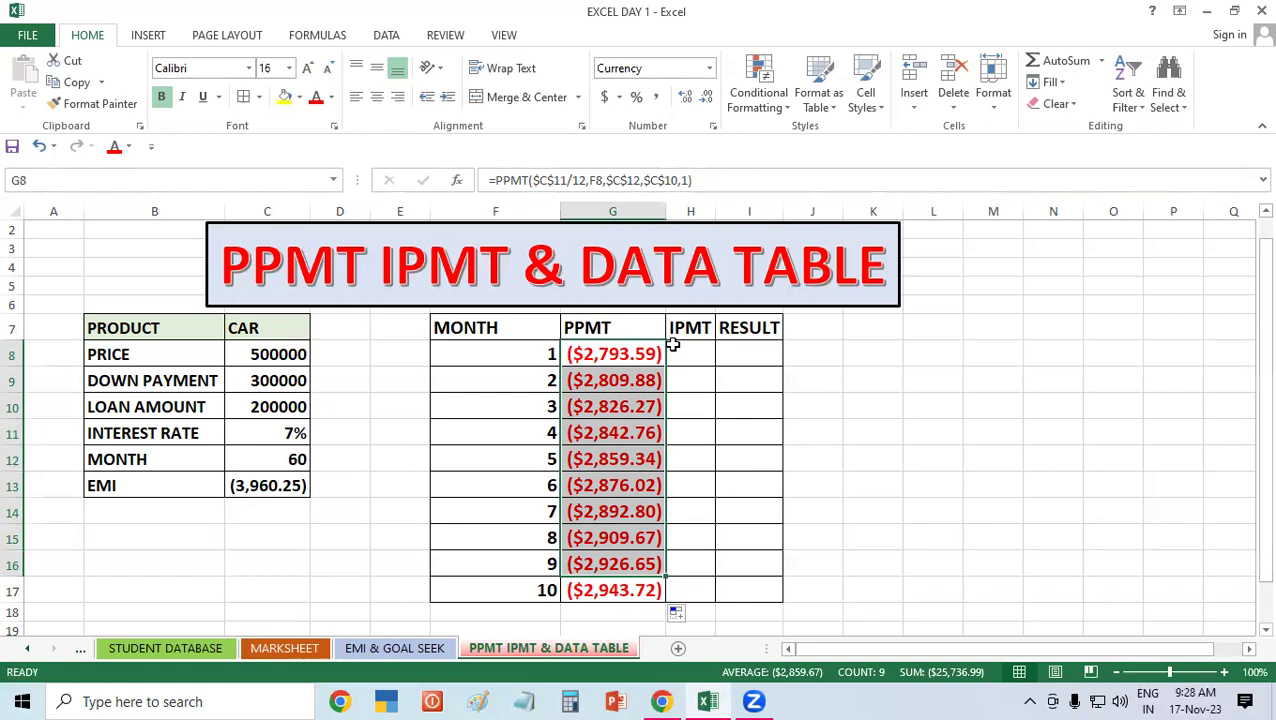
{"action": "left_click_drag", "start_coordinate": [673, 344], "coordinate": [693, 492]}
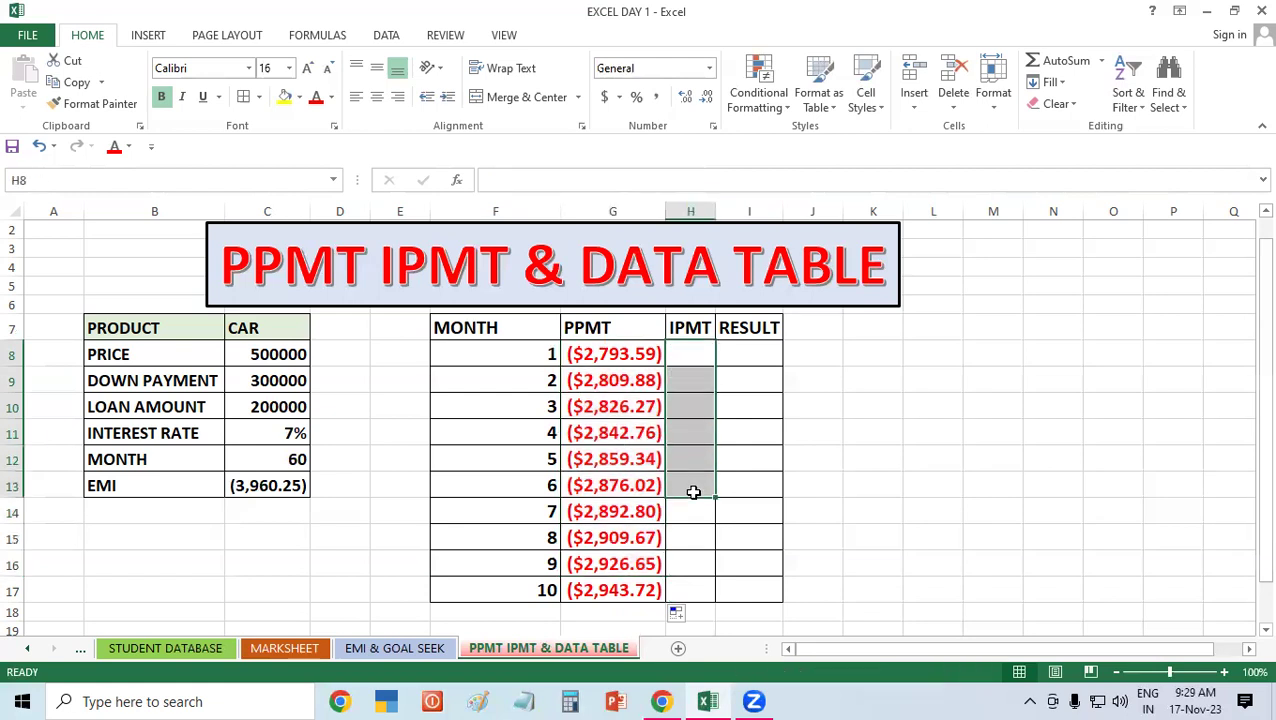
{"action": "left_click", "coordinate": [781, 456]}
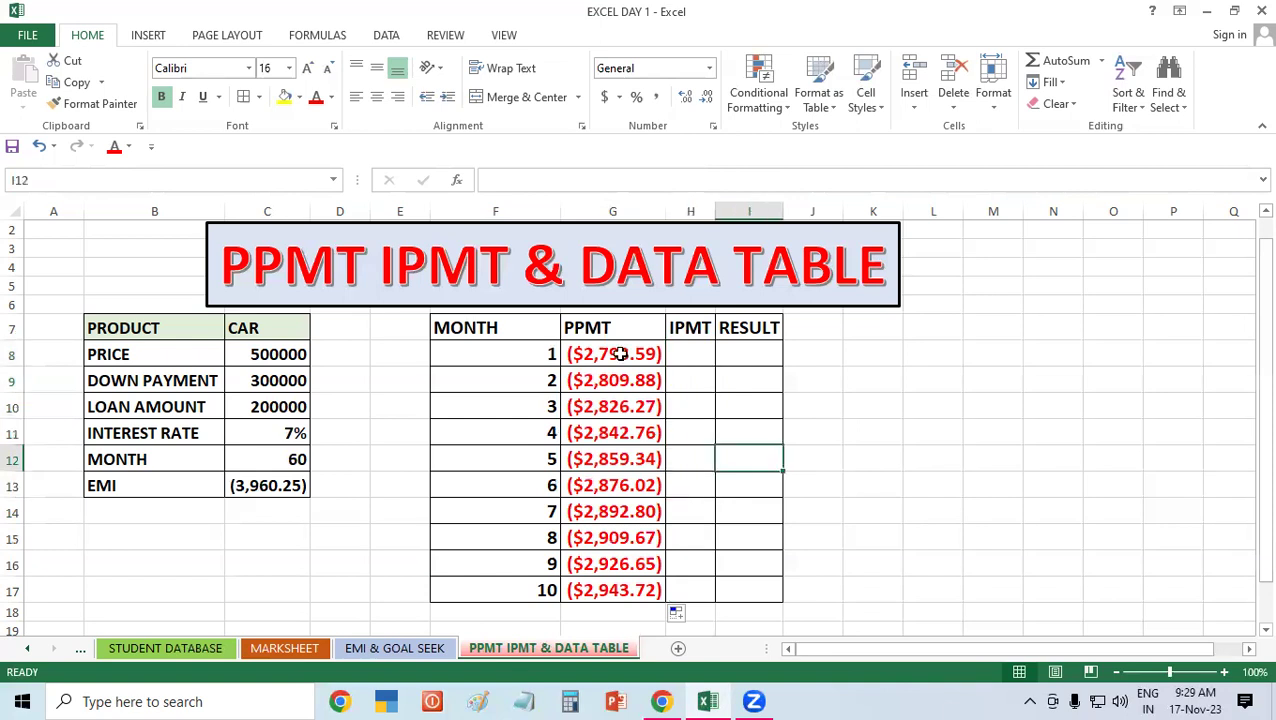
{"action": "left_click_drag", "start_coordinate": [620, 353], "coordinate": [612, 610]}
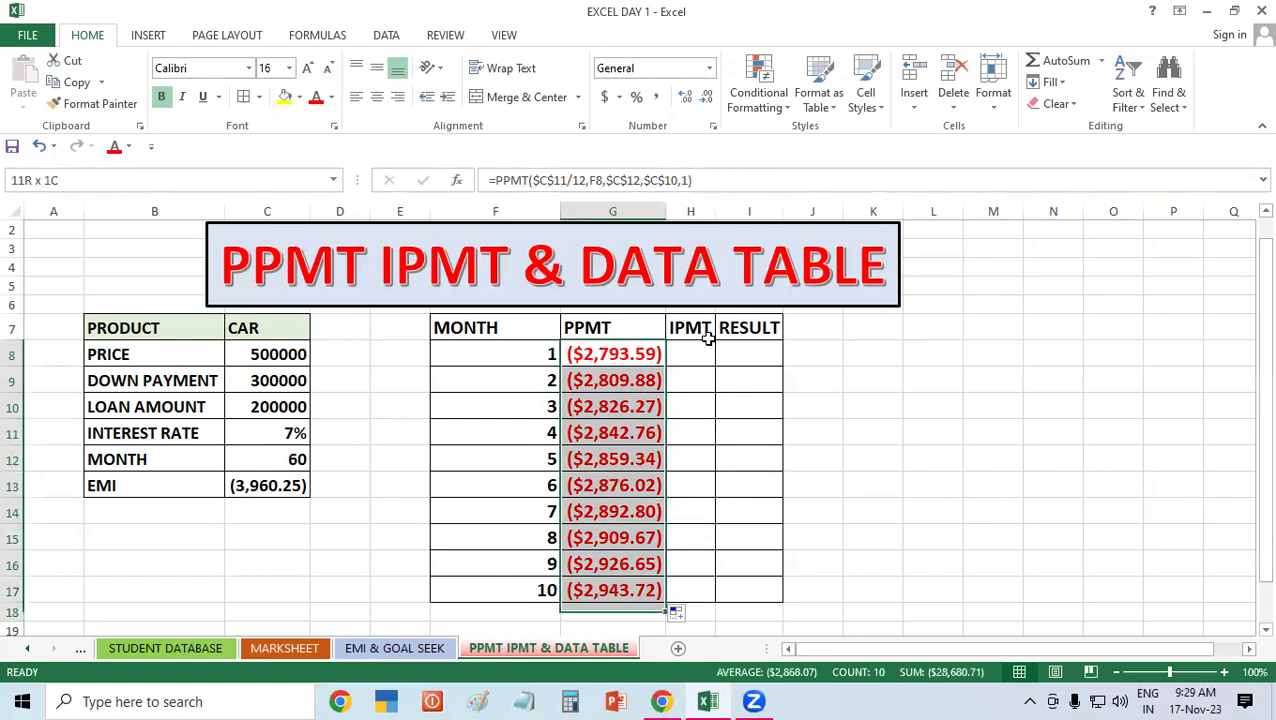
{"action": "left_click_drag", "start_coordinate": [690, 328], "coordinate": [723, 586]}
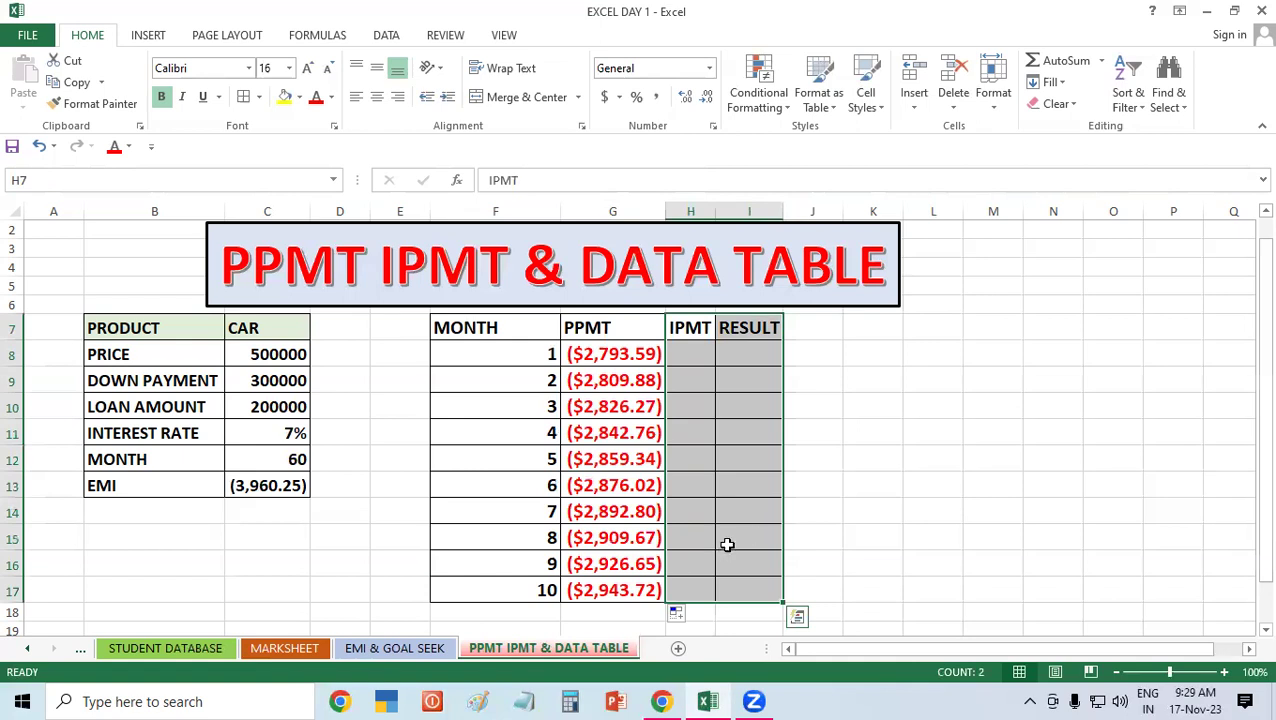
{"action": "left_click", "coordinate": [741, 515]}
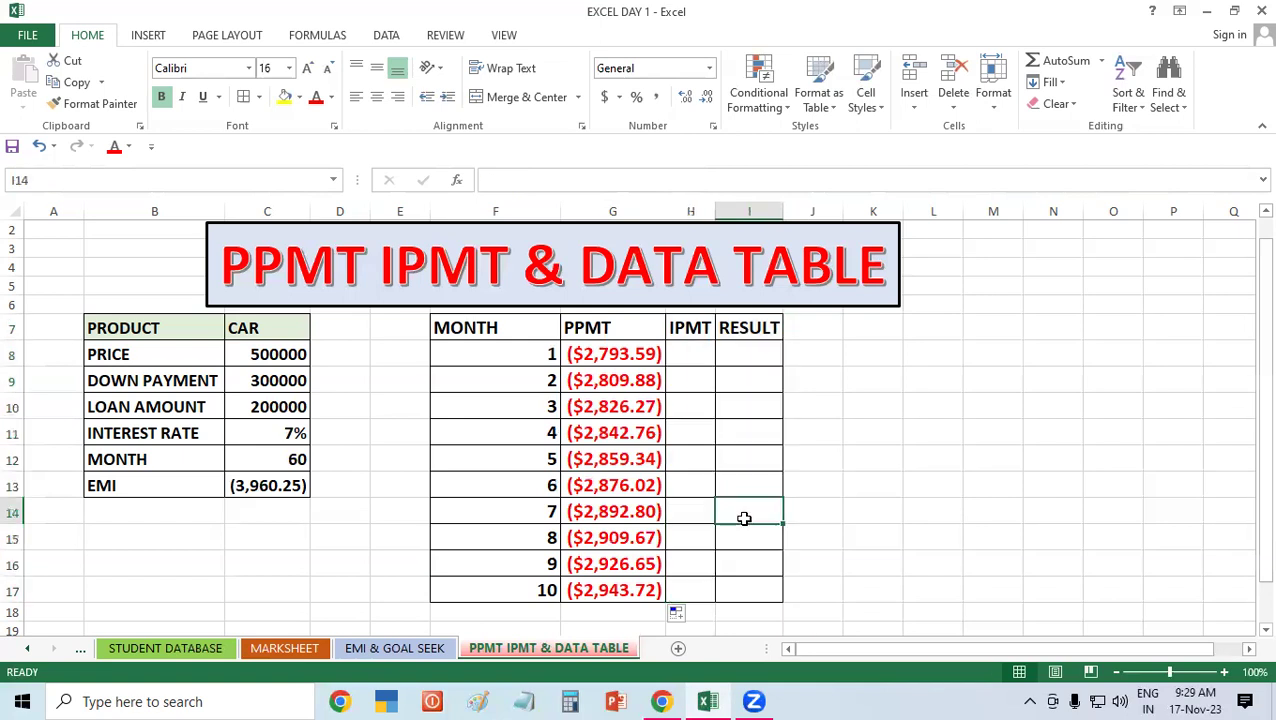
{"action": "left_click", "coordinate": [688, 353]}
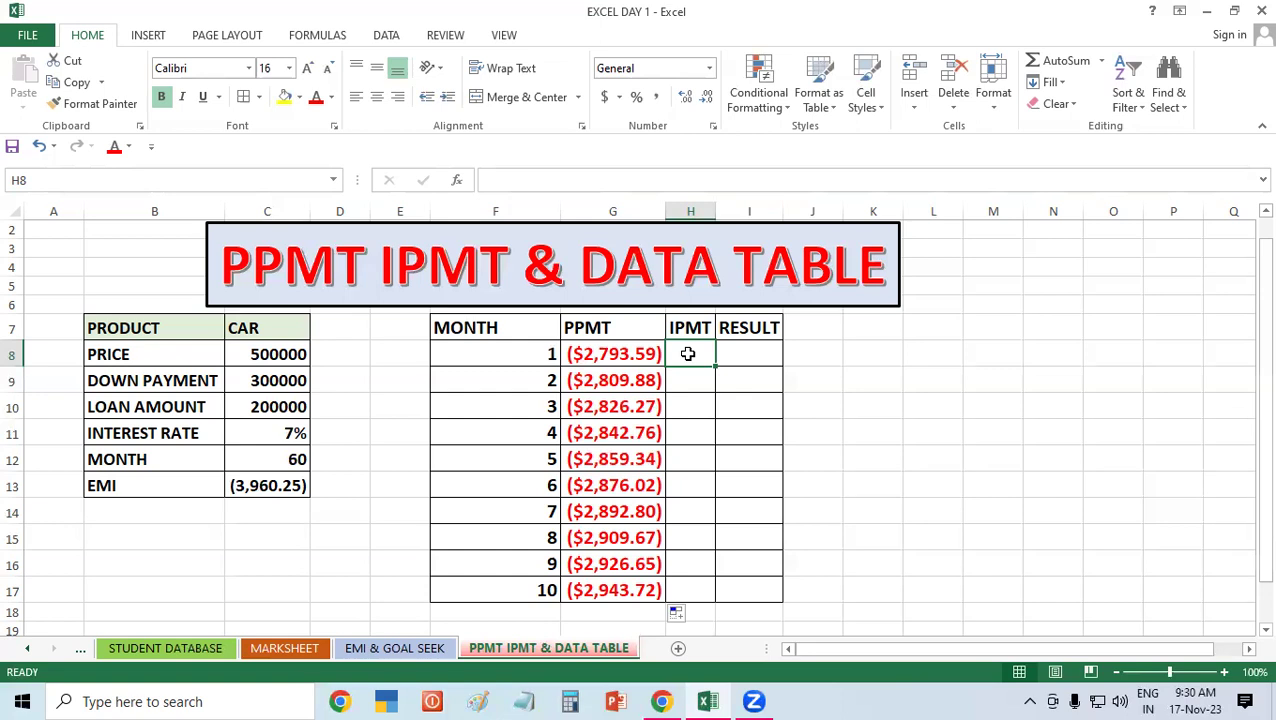
- Start H8's IPMT formula with rate $C$11/12 and month 1 as the period
{"action": "type", "text": "="}
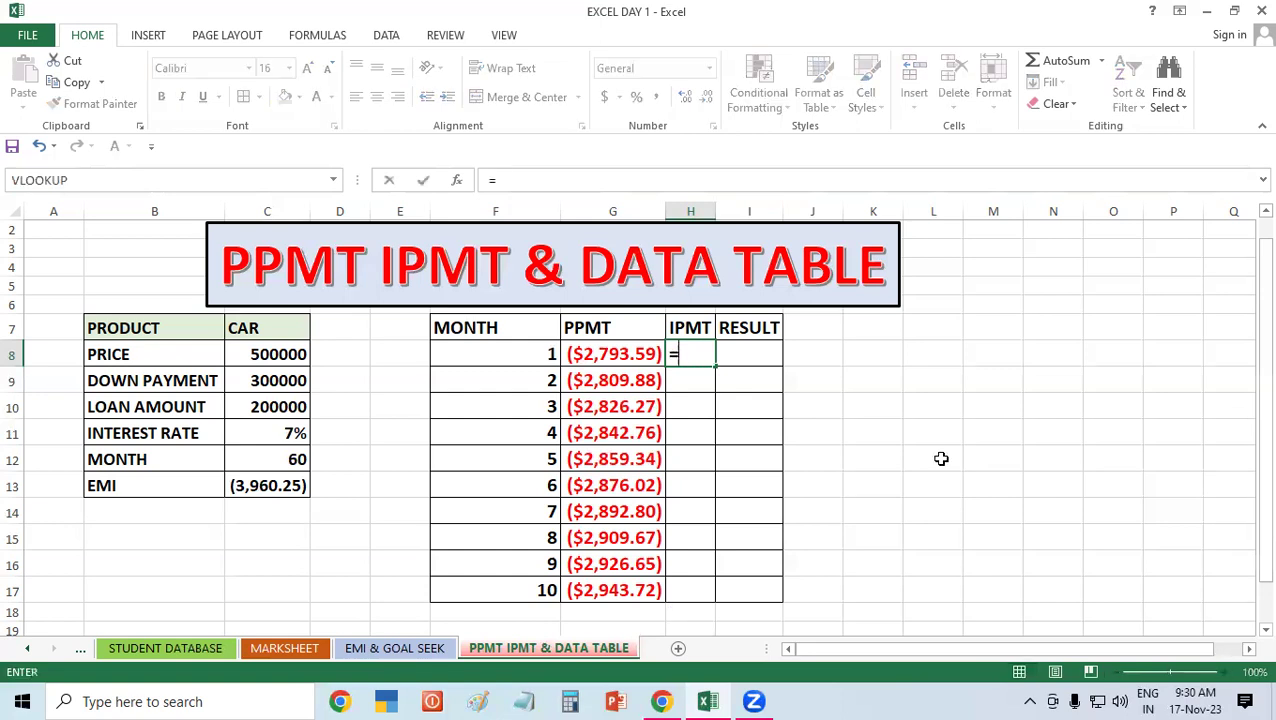
{"action": "type", "text": "I"}
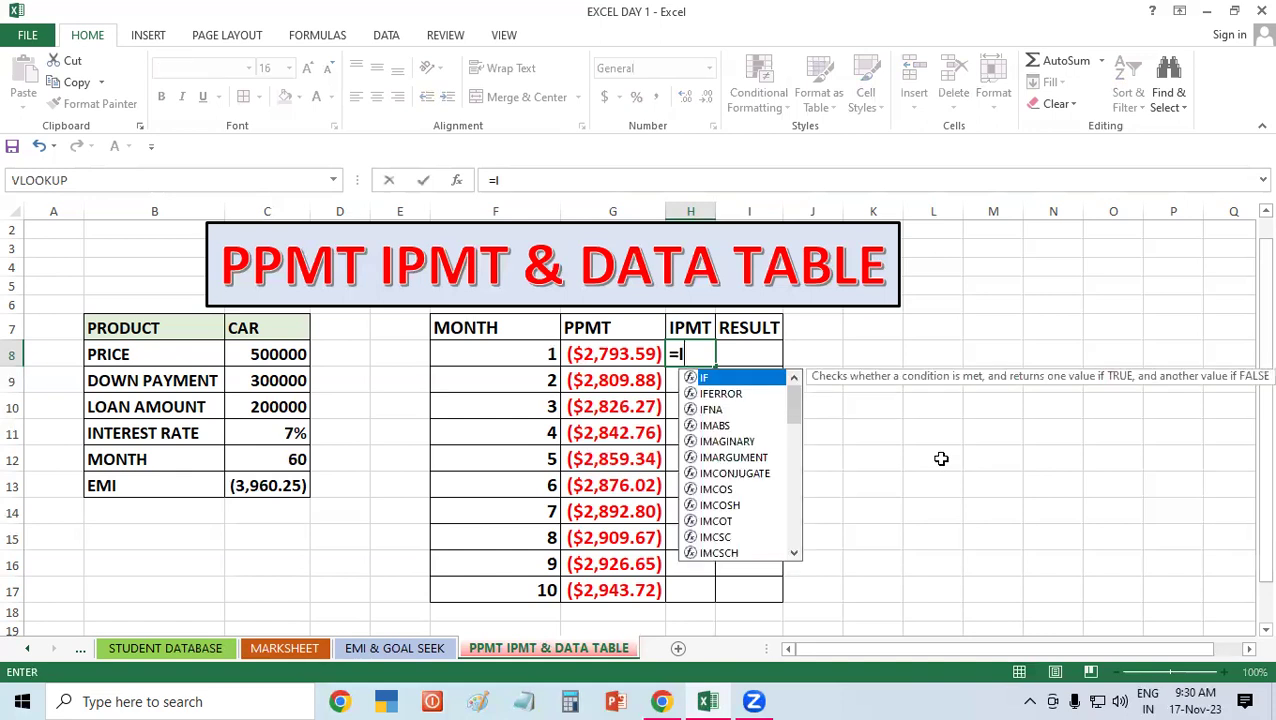
{"action": "type", "text": "PMT"}
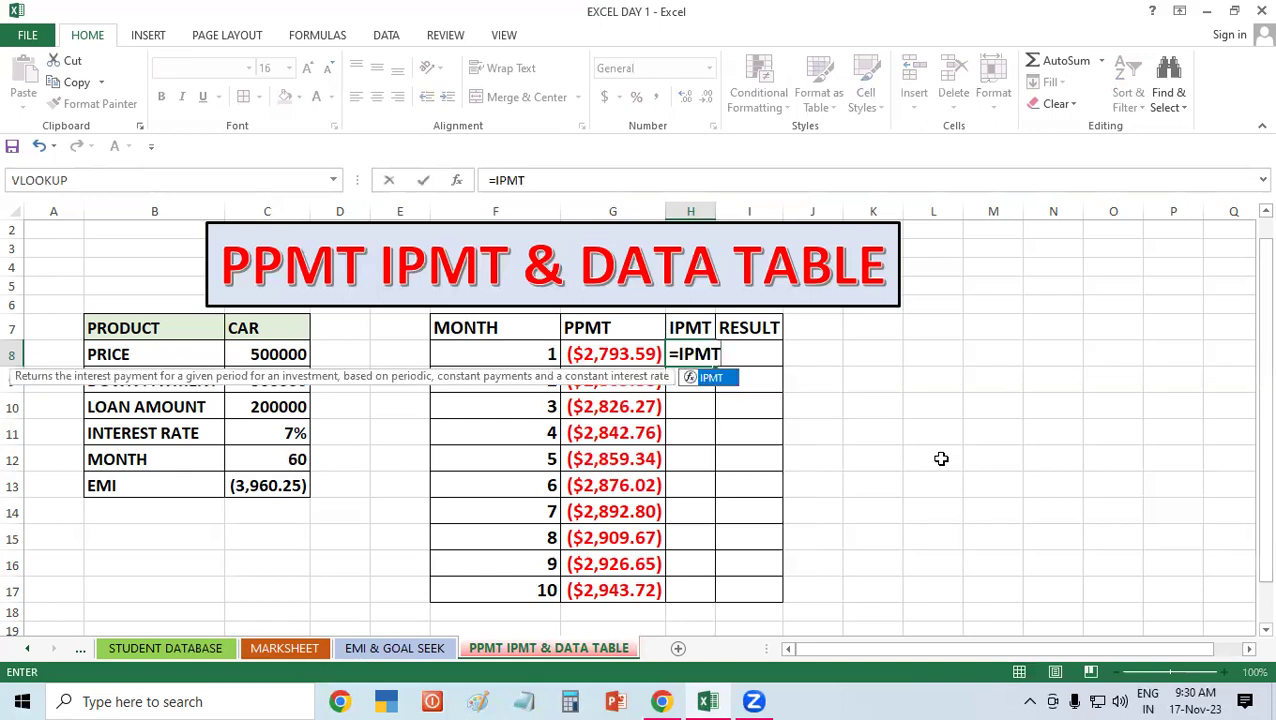
{"action": "type", "text": "("}
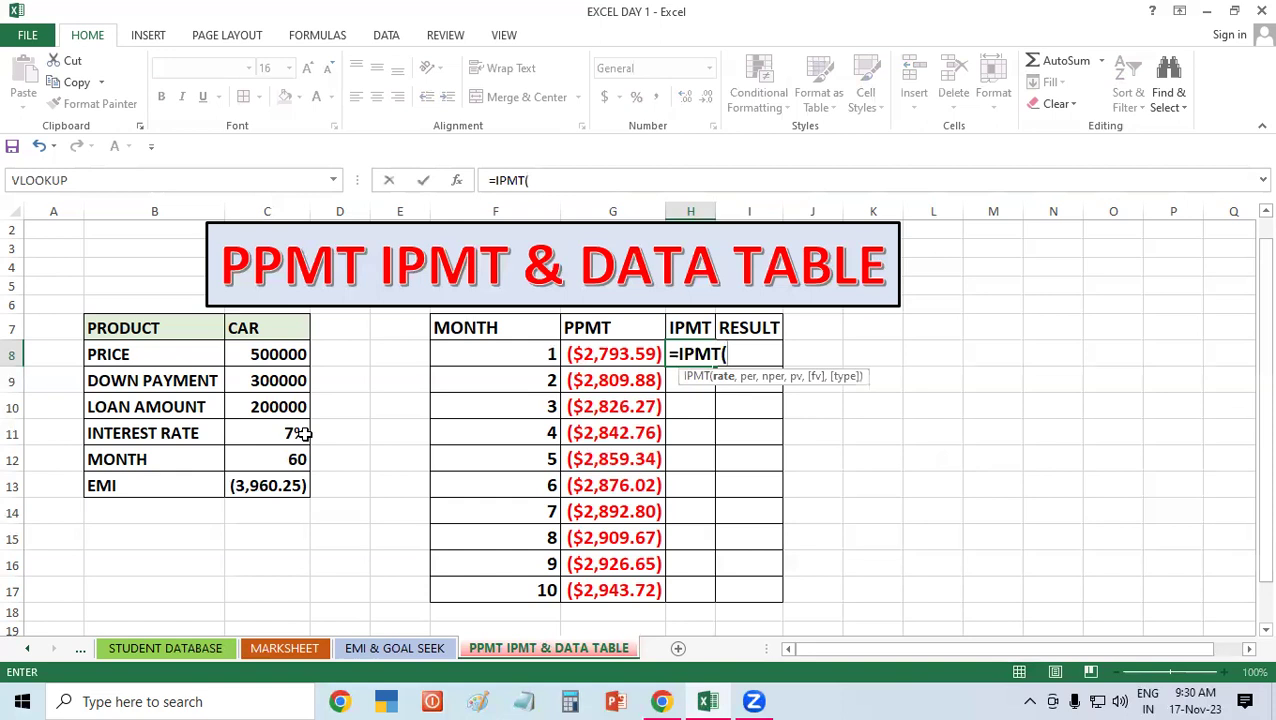
{"action": "left_click", "coordinate": [289, 432]}
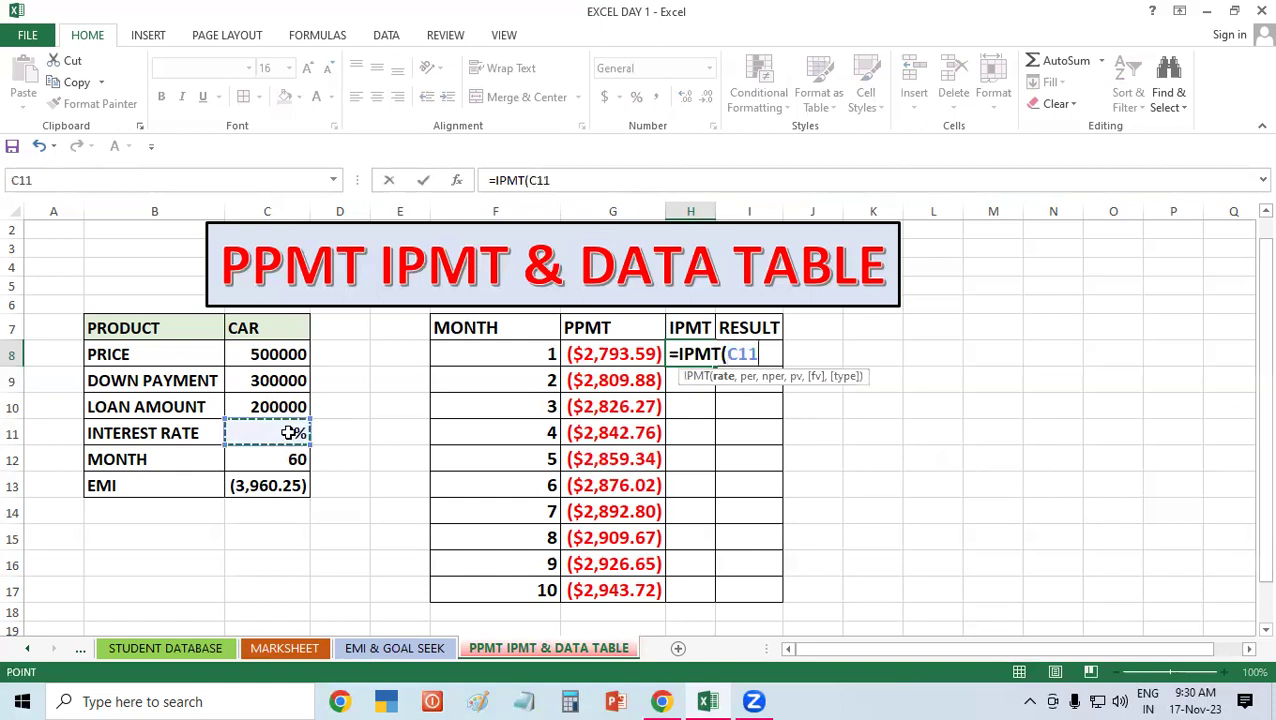
{"action": "key", "text": "F4"}
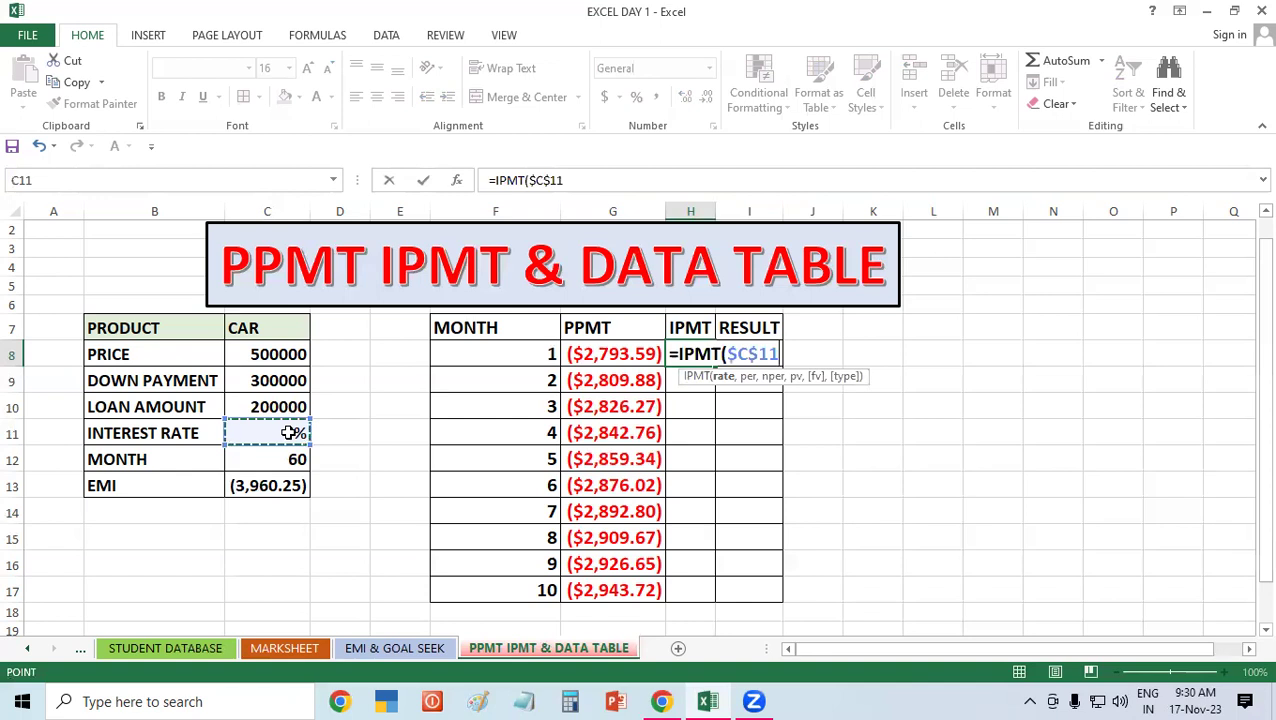
{"action": "type", "text": "/12"}
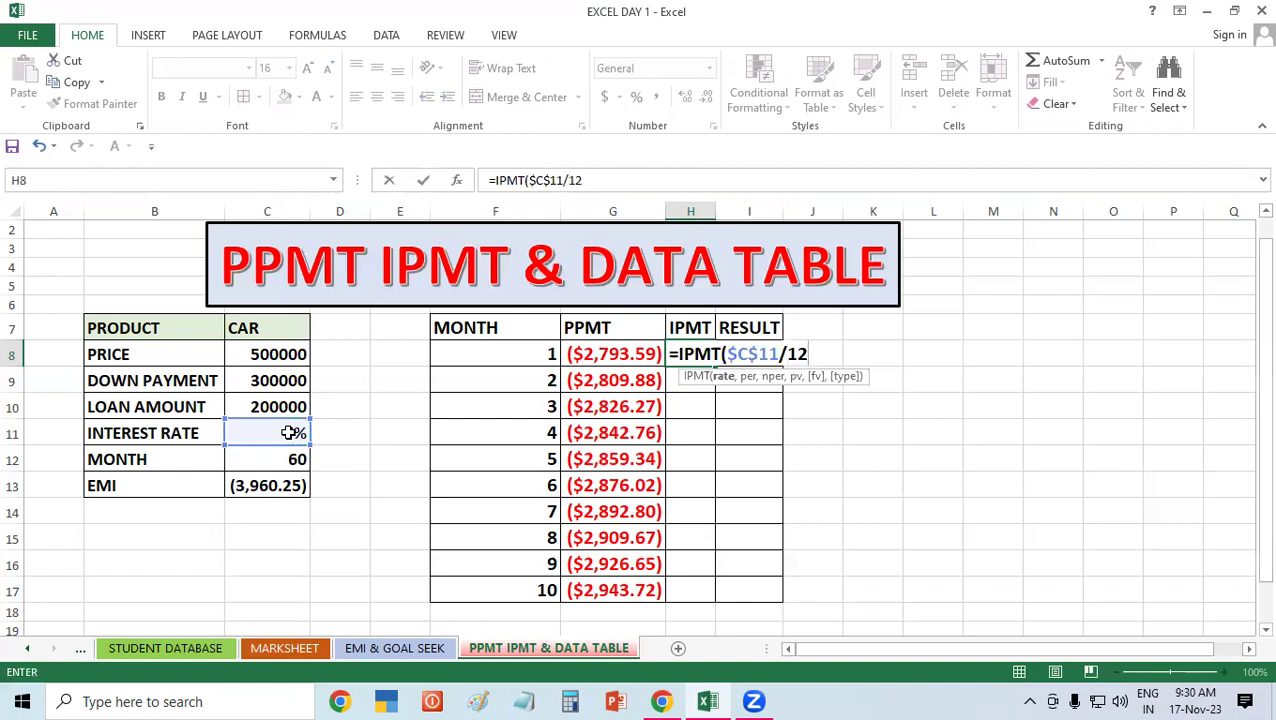
{"action": "type", "text": ","}
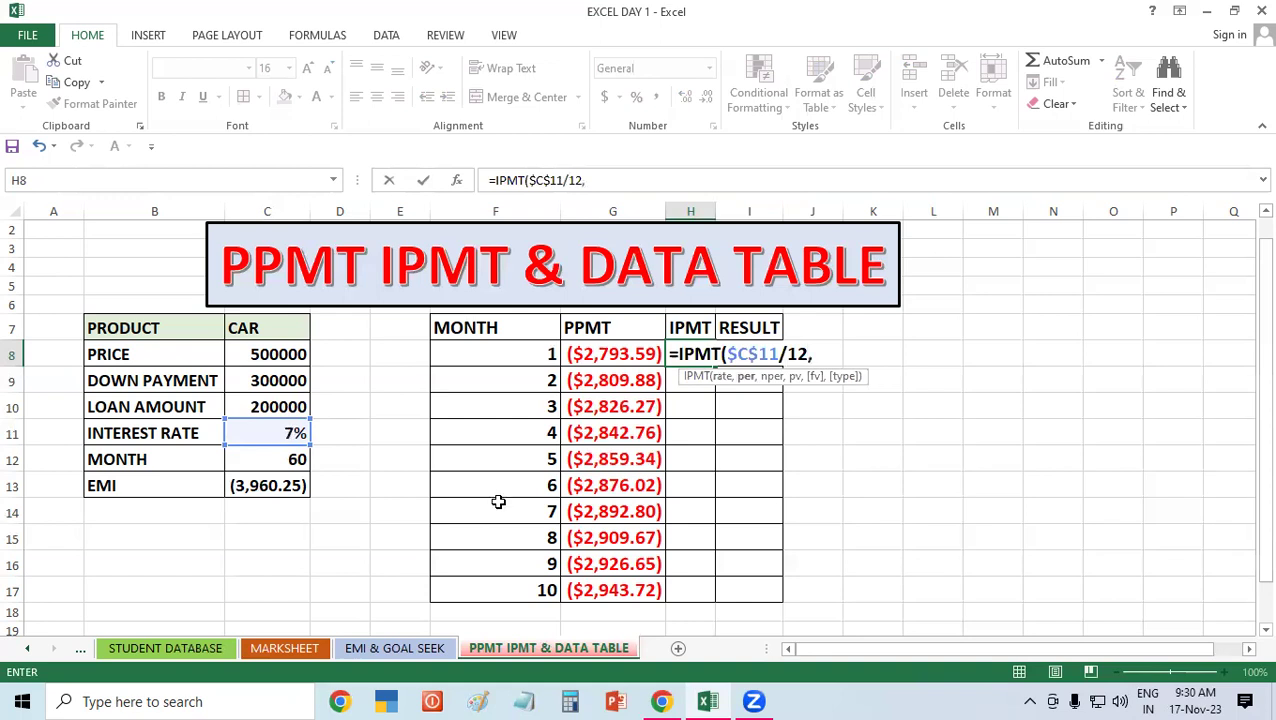
{"action": "left_click", "coordinate": [509, 356]}
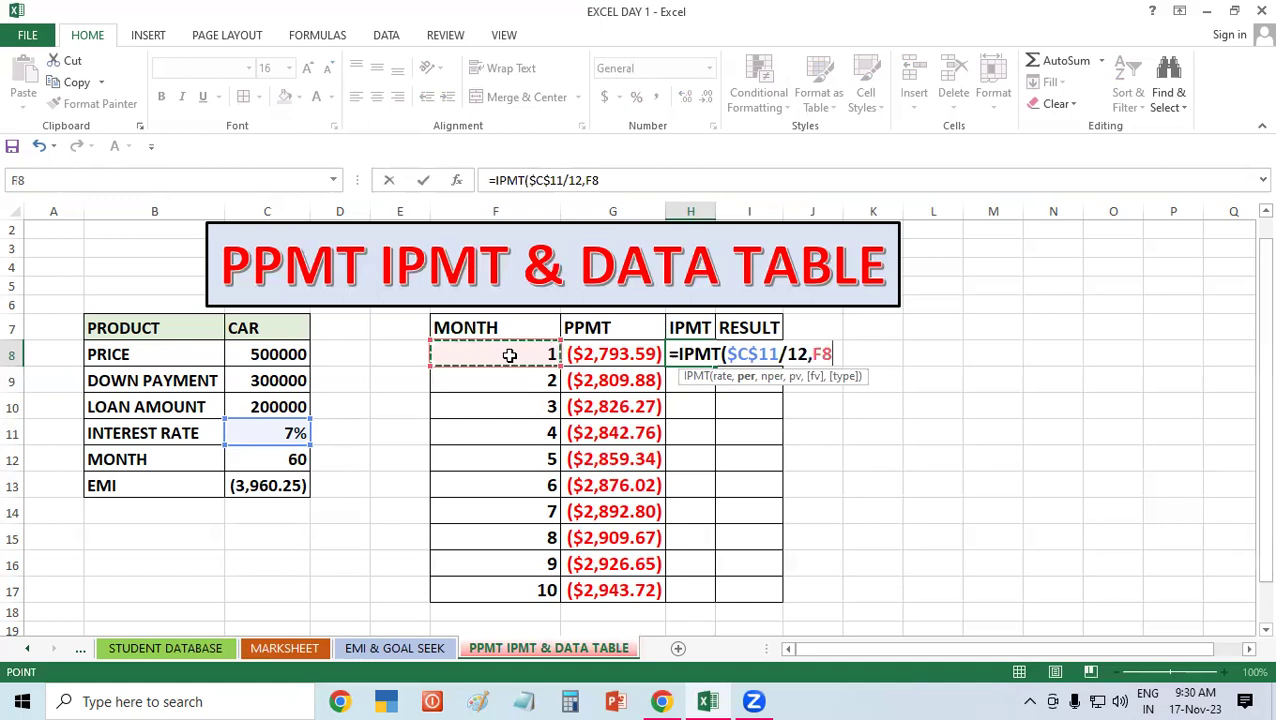
{"action": "type", "text": ","}
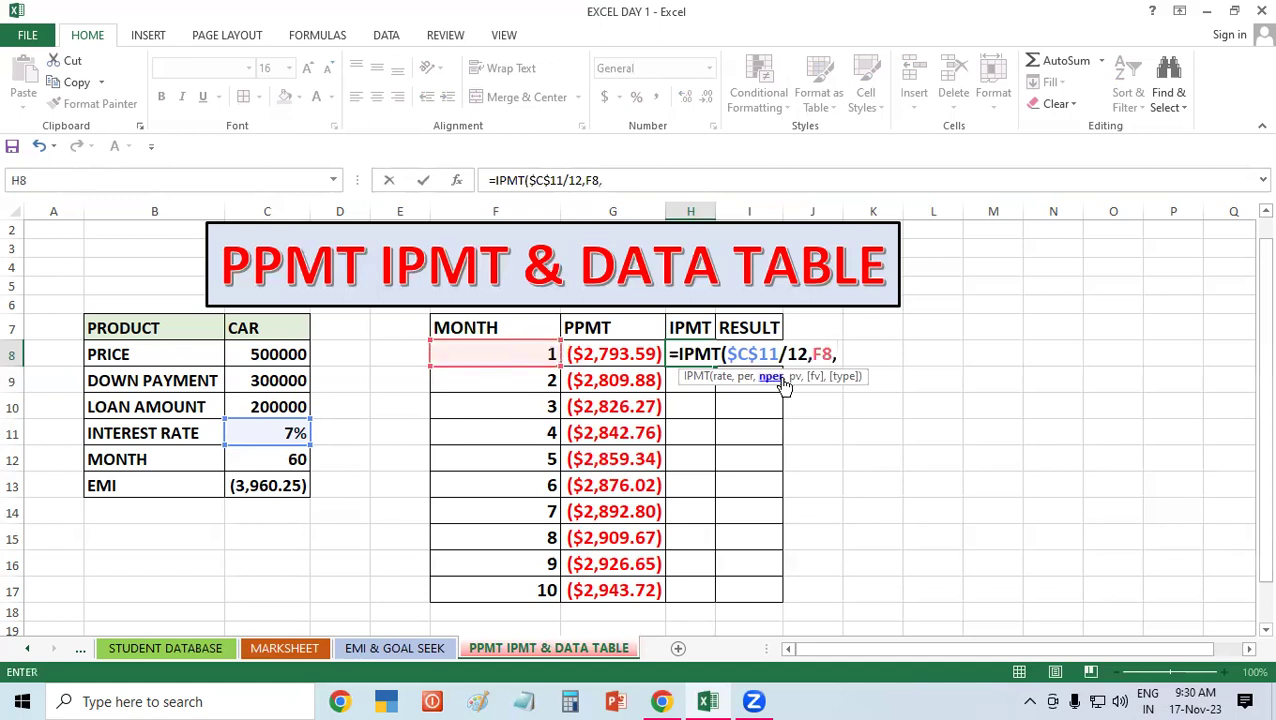
- Add locked $C$12 term and $C$10 loan amount with ,1) so H8 shows ($1,166.67)
{"action": "left_click", "coordinate": [263, 463]}
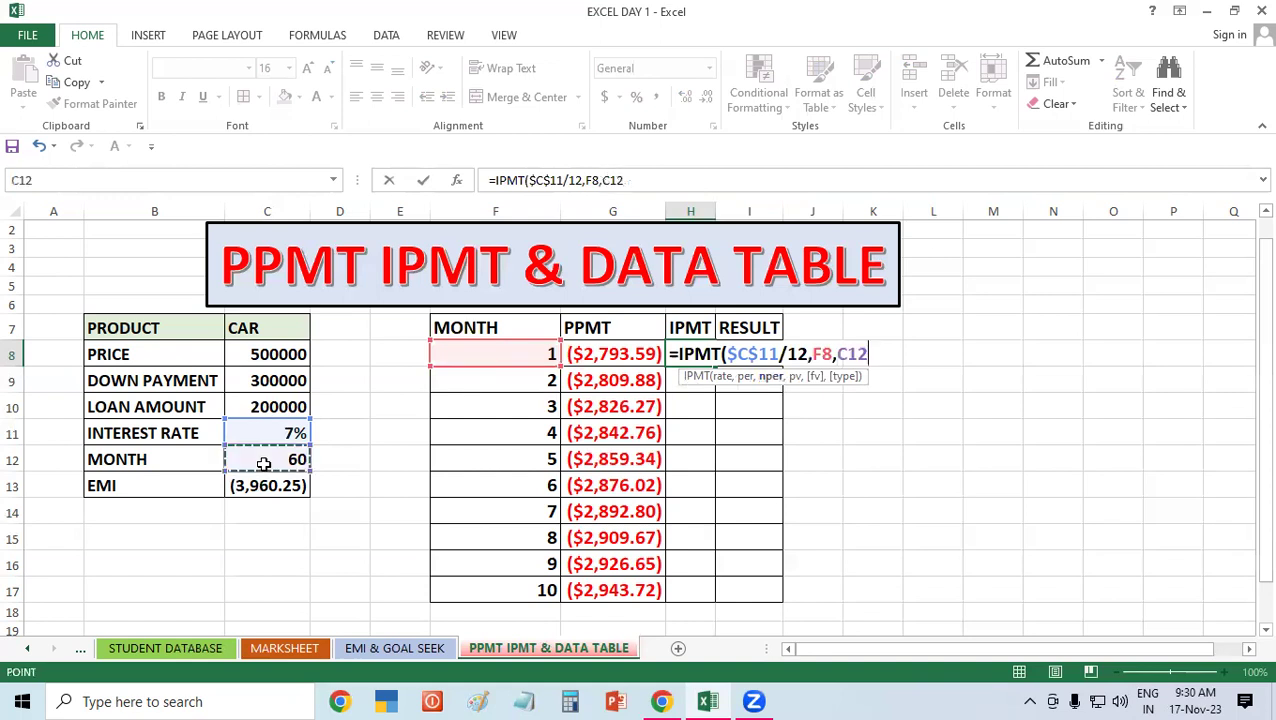
{"action": "key", "text": "F4"}
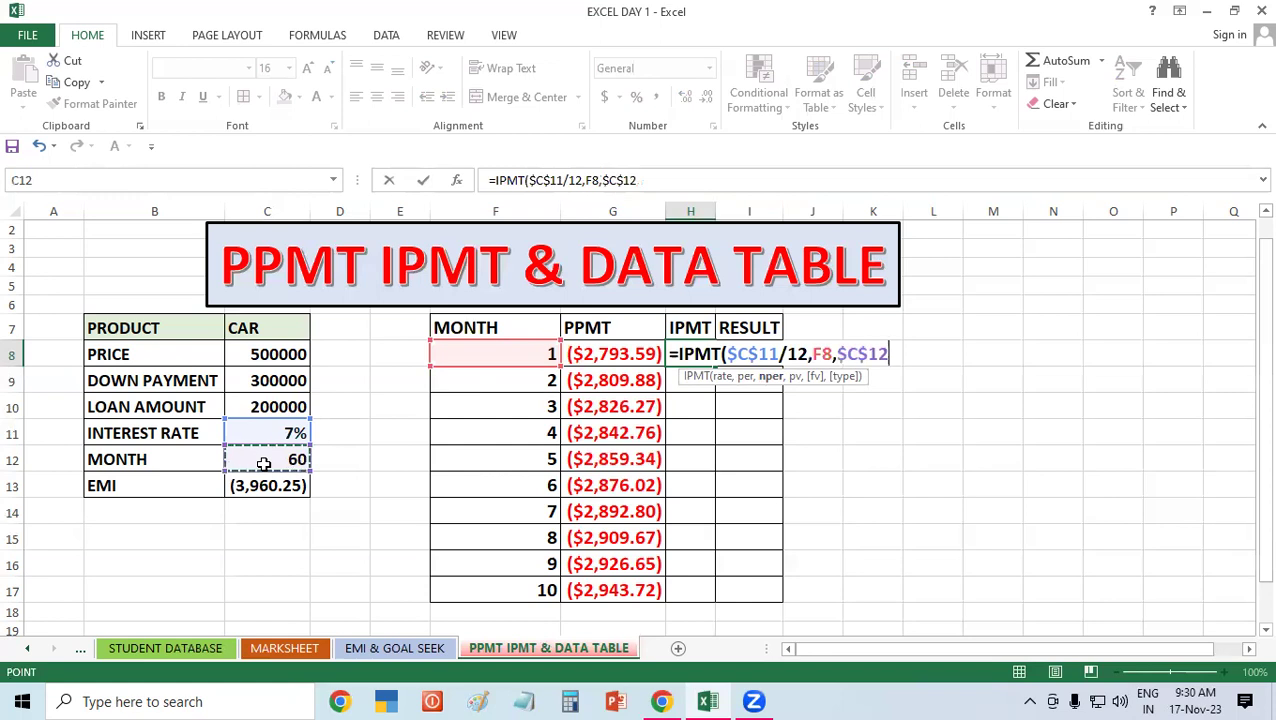
{"action": "type", "text": ","}
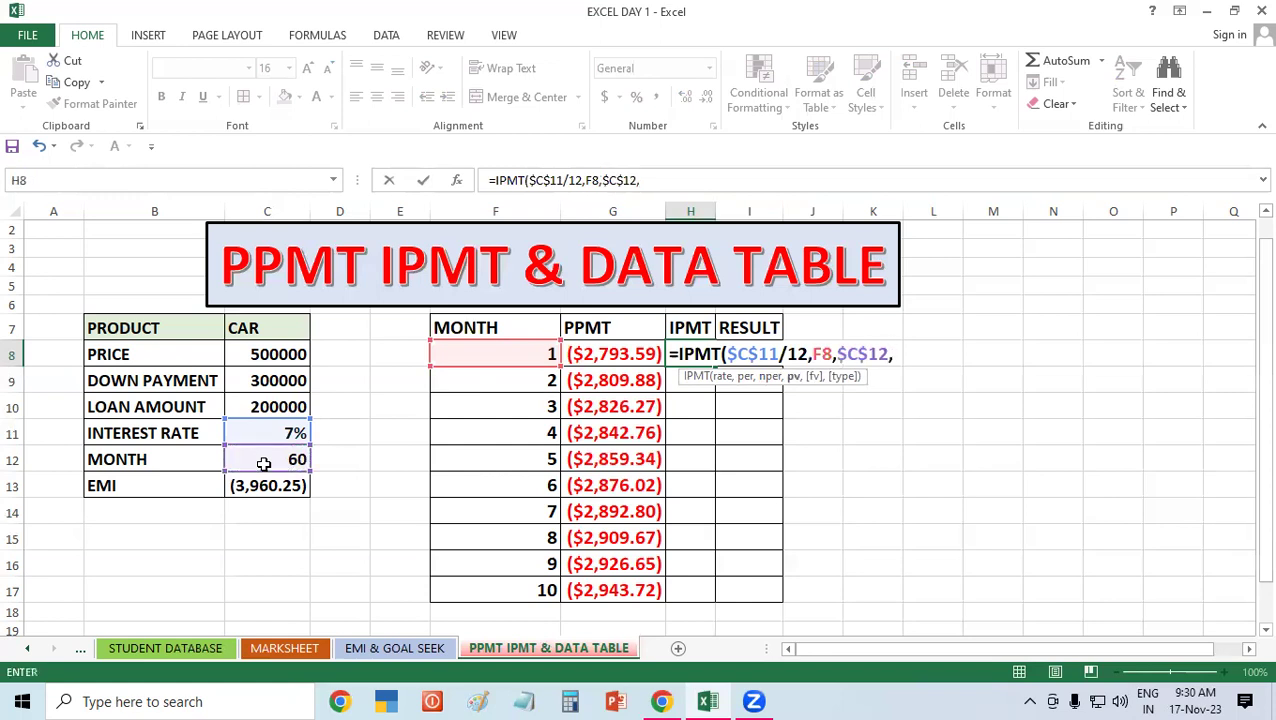
{"action": "left_click", "coordinate": [293, 402]}
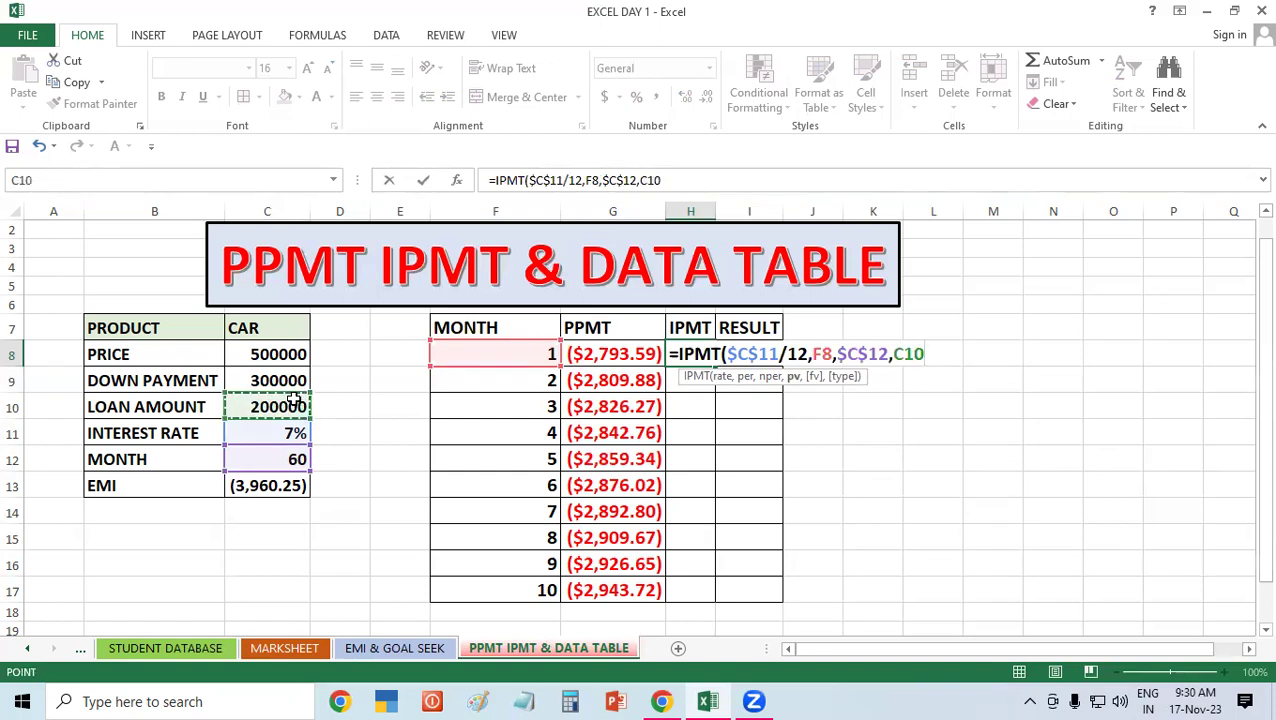
{"action": "key", "text": "F4"}
{"action": "type", "text": "$C$10,"}
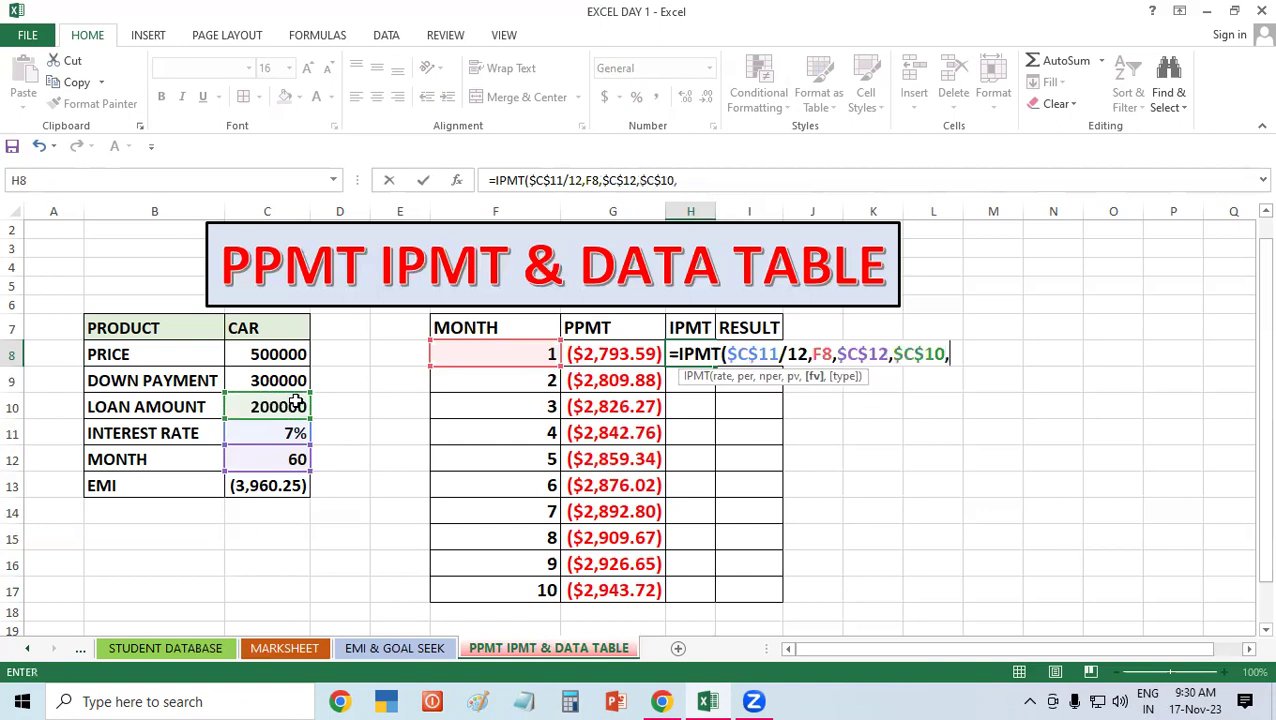
{"action": "type", "text": "1"}
{"action": "type", "text": ")"}
{"action": "key", "text": "Return"}
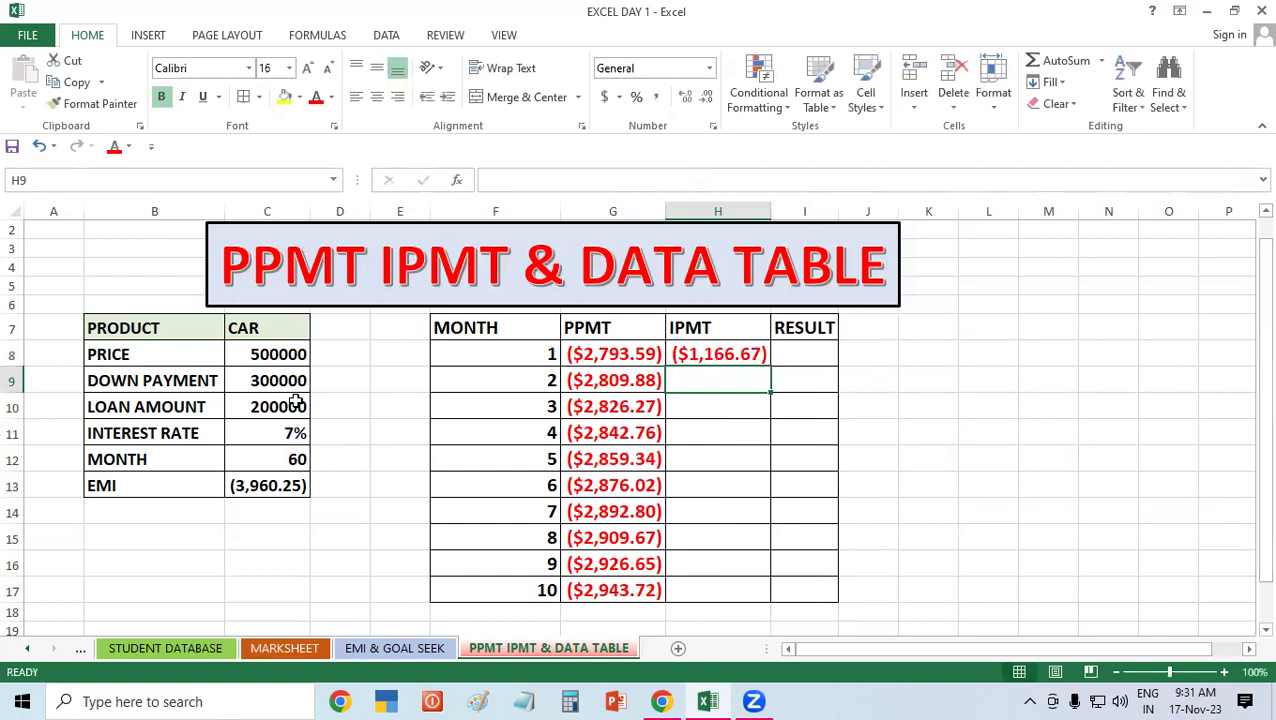
- Copy the IPMT formula in H8 down through H17 for months 1–10
{"action": "left_click", "coordinate": [738, 506]}
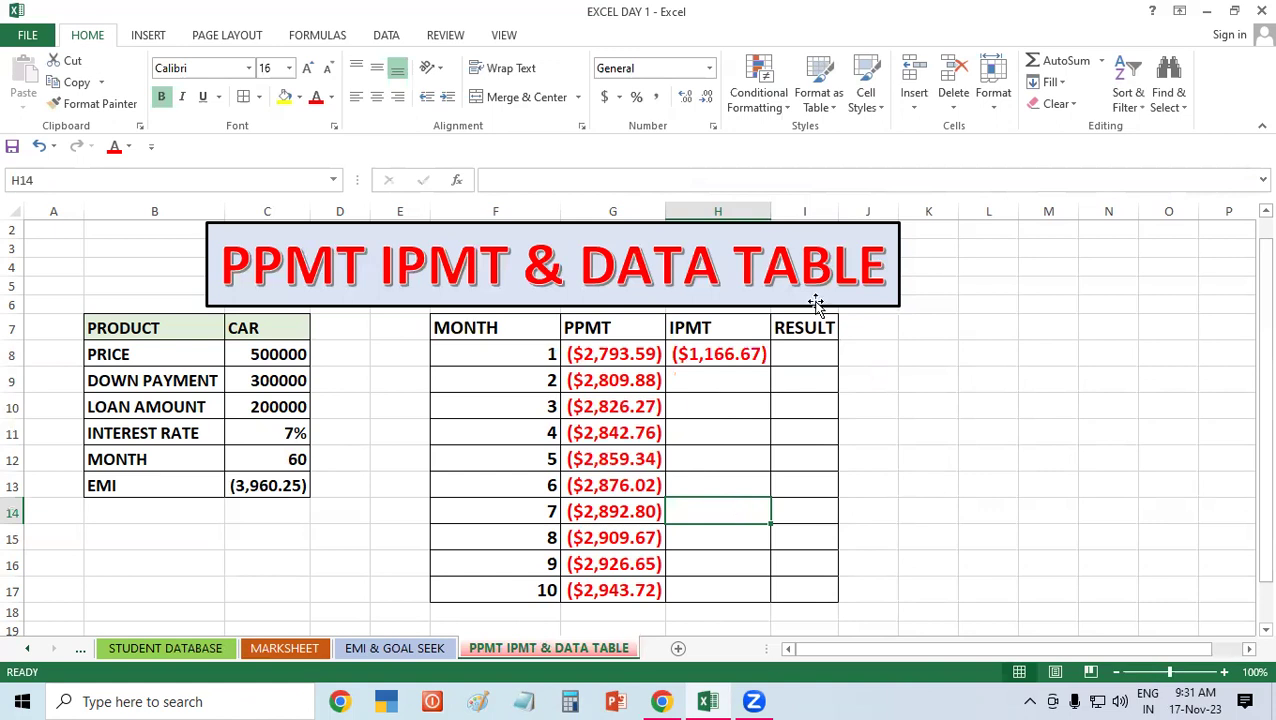
{"action": "left_click", "coordinate": [771, 365]}
{"action": "double_click", "coordinate": [770, 367]}
{"action": "left_click", "coordinate": [931, 402]}
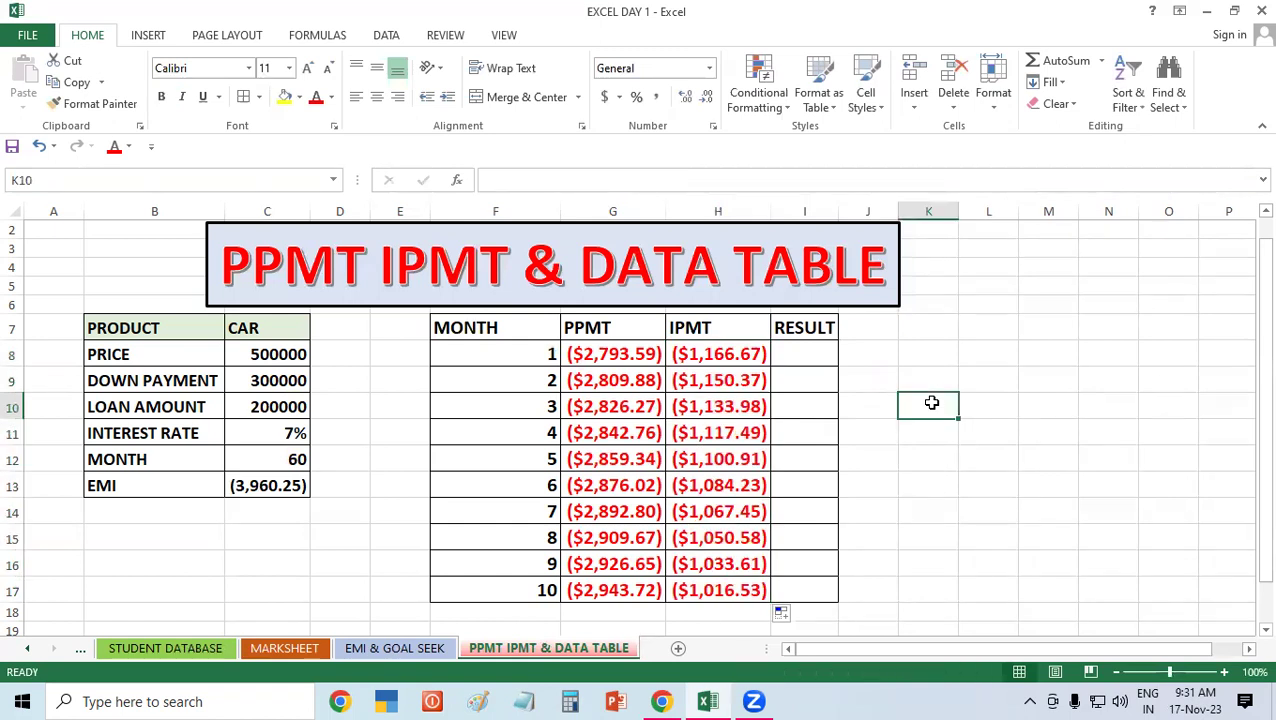
{"action": "left_click_drag", "start_coordinate": [738, 352], "coordinate": [760, 564]}
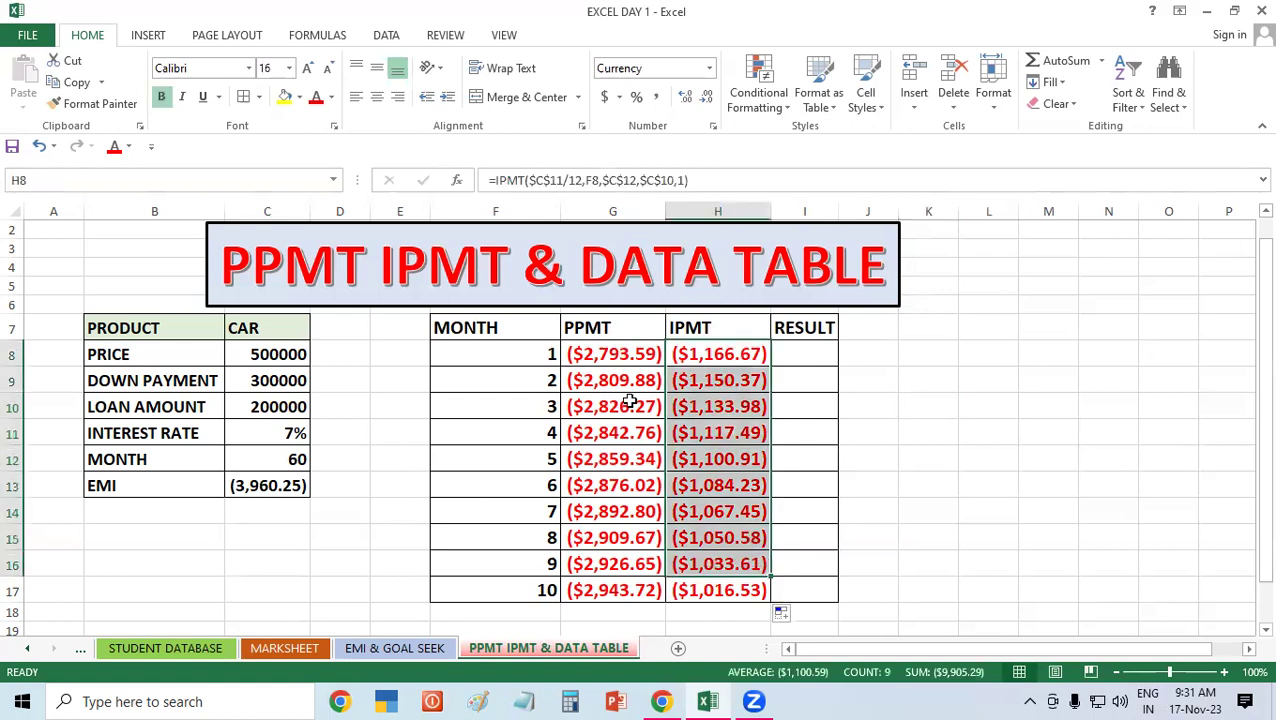
{"action": "left_click", "coordinate": [1012, 452]}
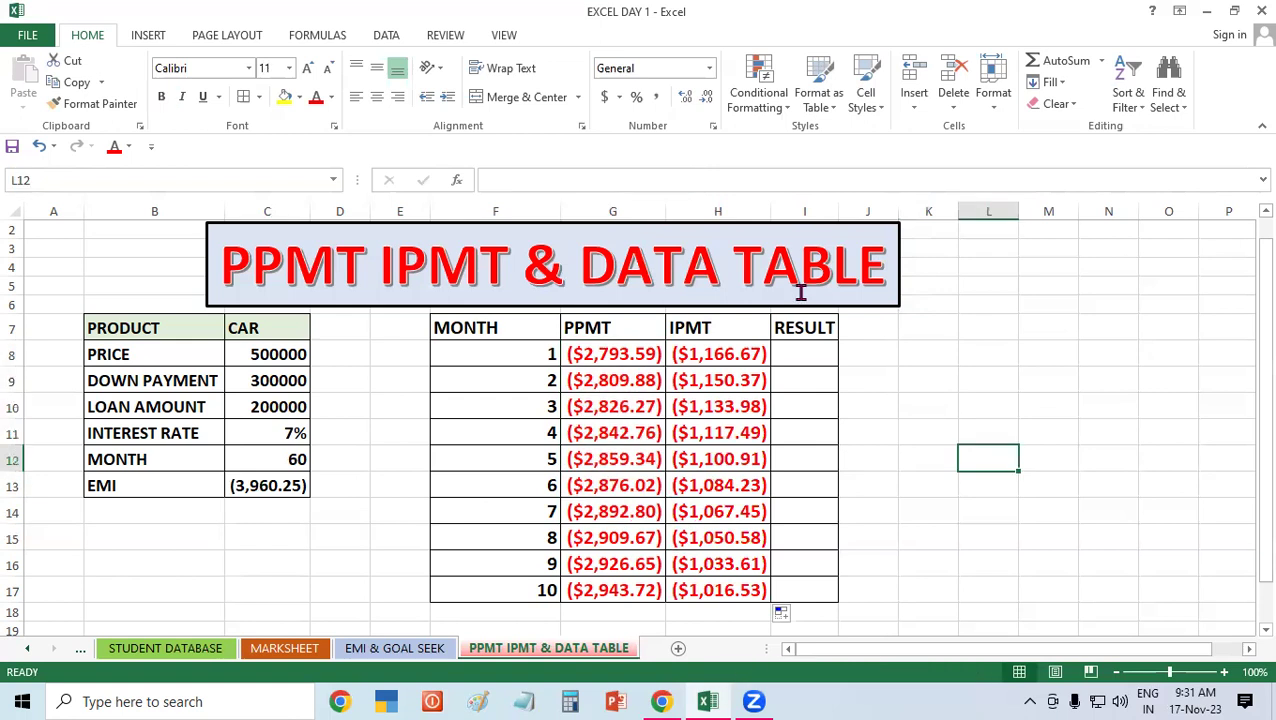
{"action": "left_click", "coordinate": [804, 358]}
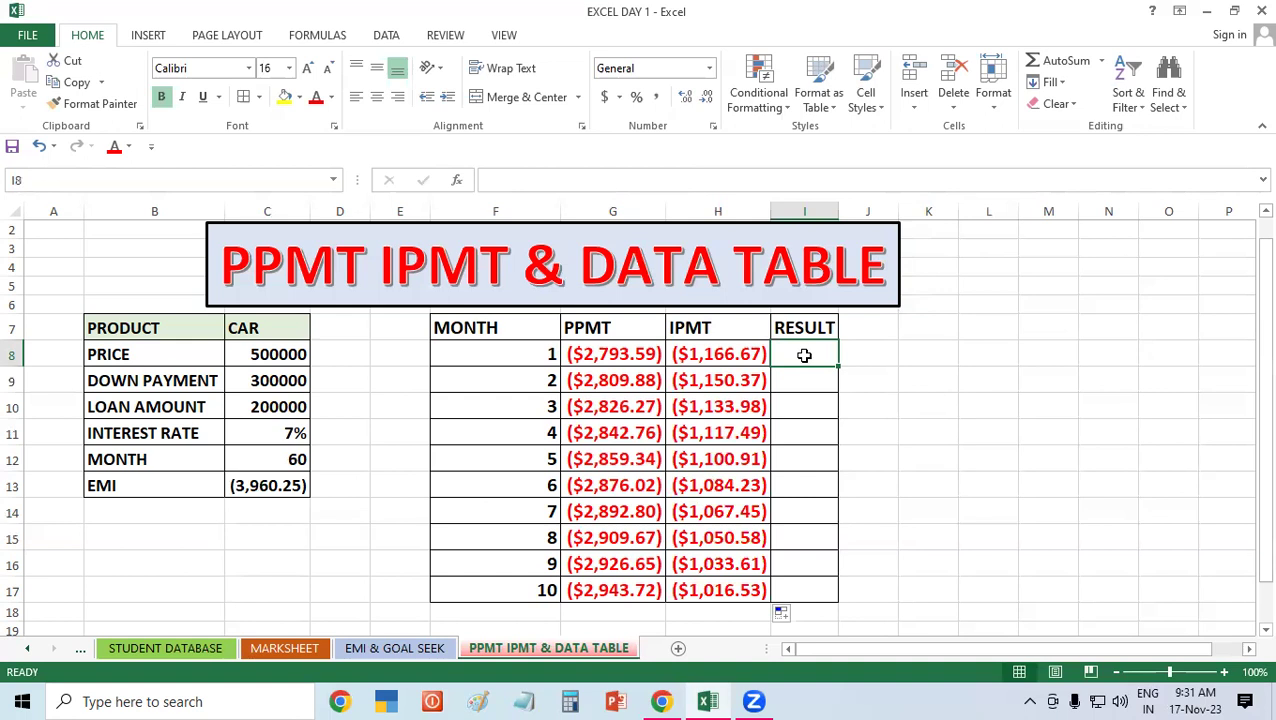
{"action": "left_click", "coordinate": [268, 485]}
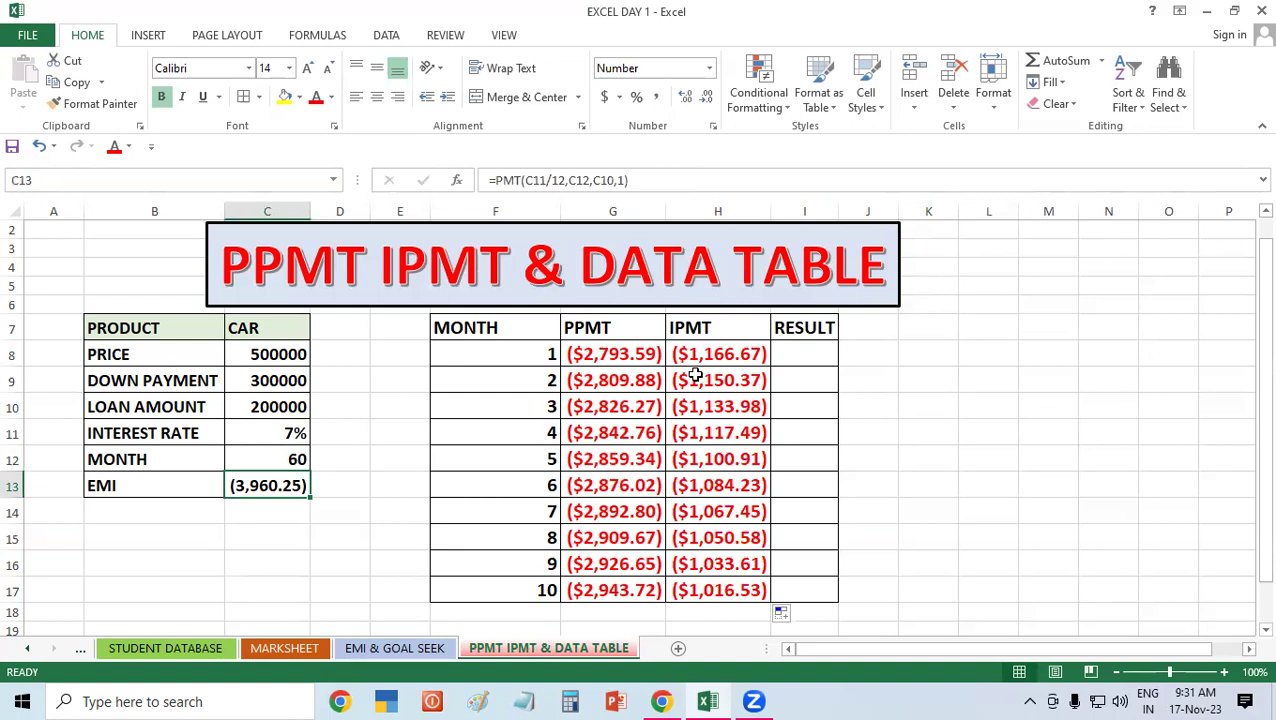
{"action": "left_click", "coordinate": [625, 355]}
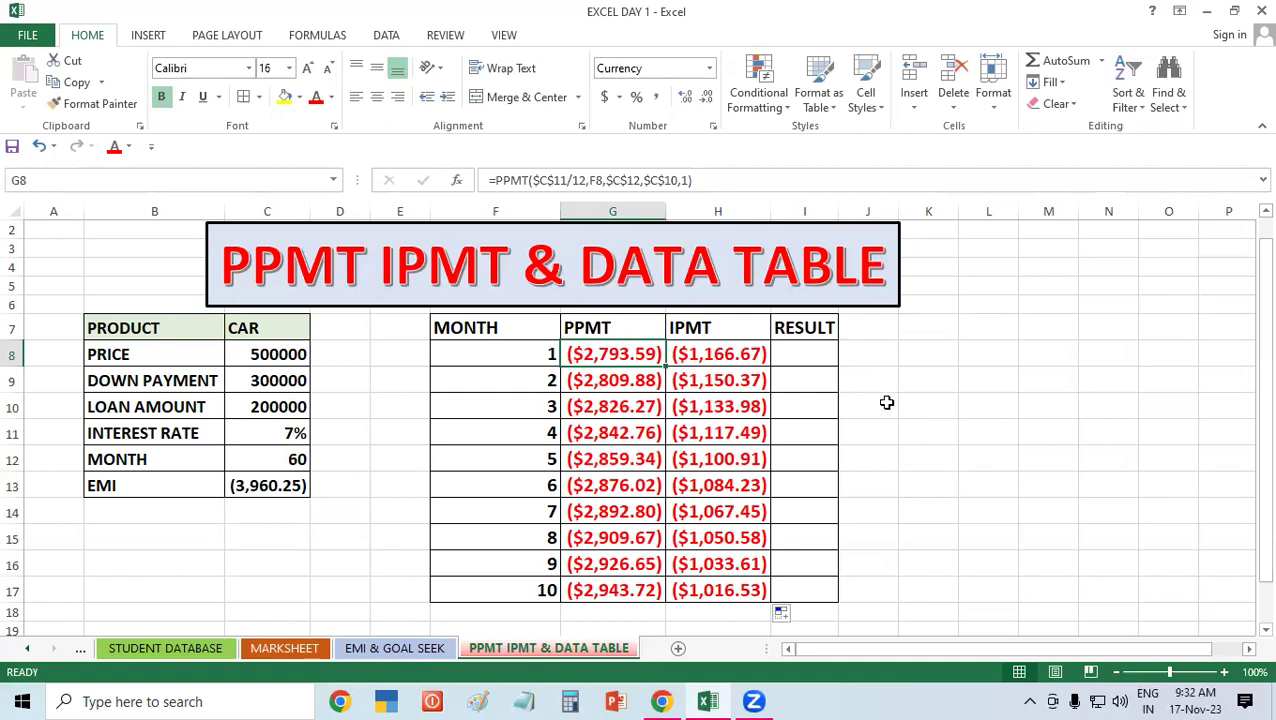
{"action": "left_click", "coordinate": [533, 589]}
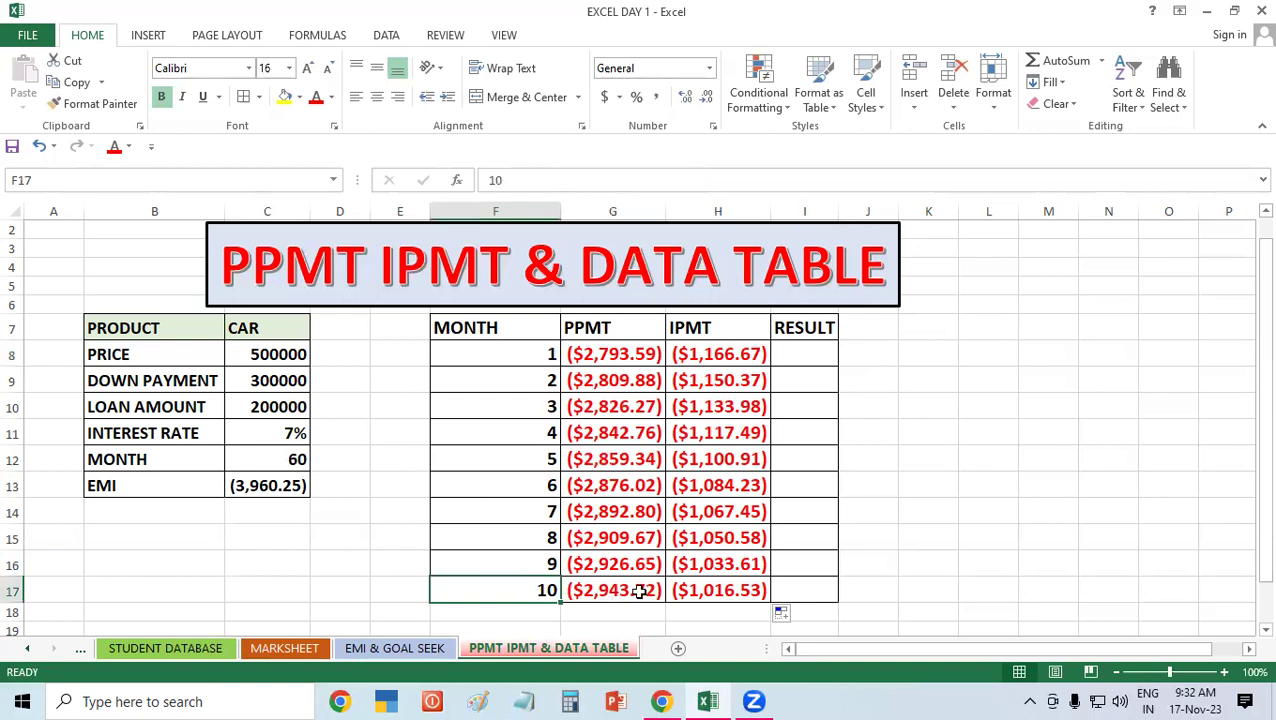
{"action": "key", "text": "Right"}
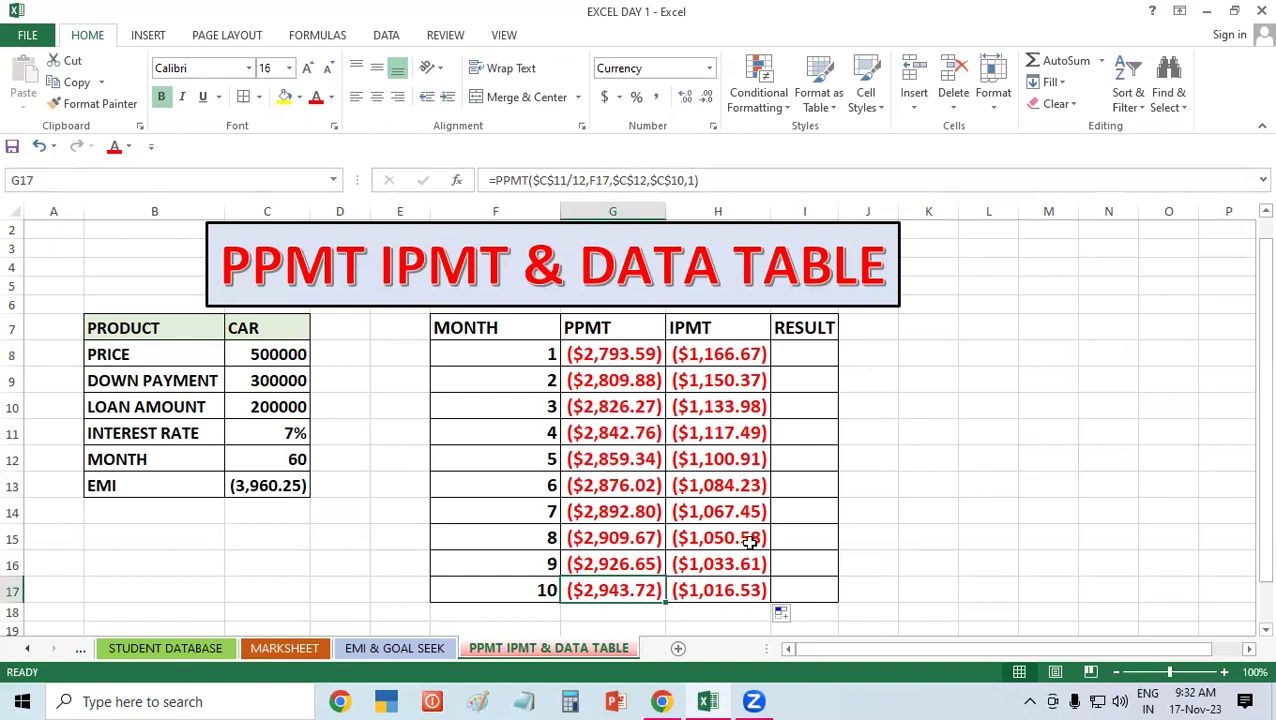
{"action": "left_click", "coordinate": [737, 582]}
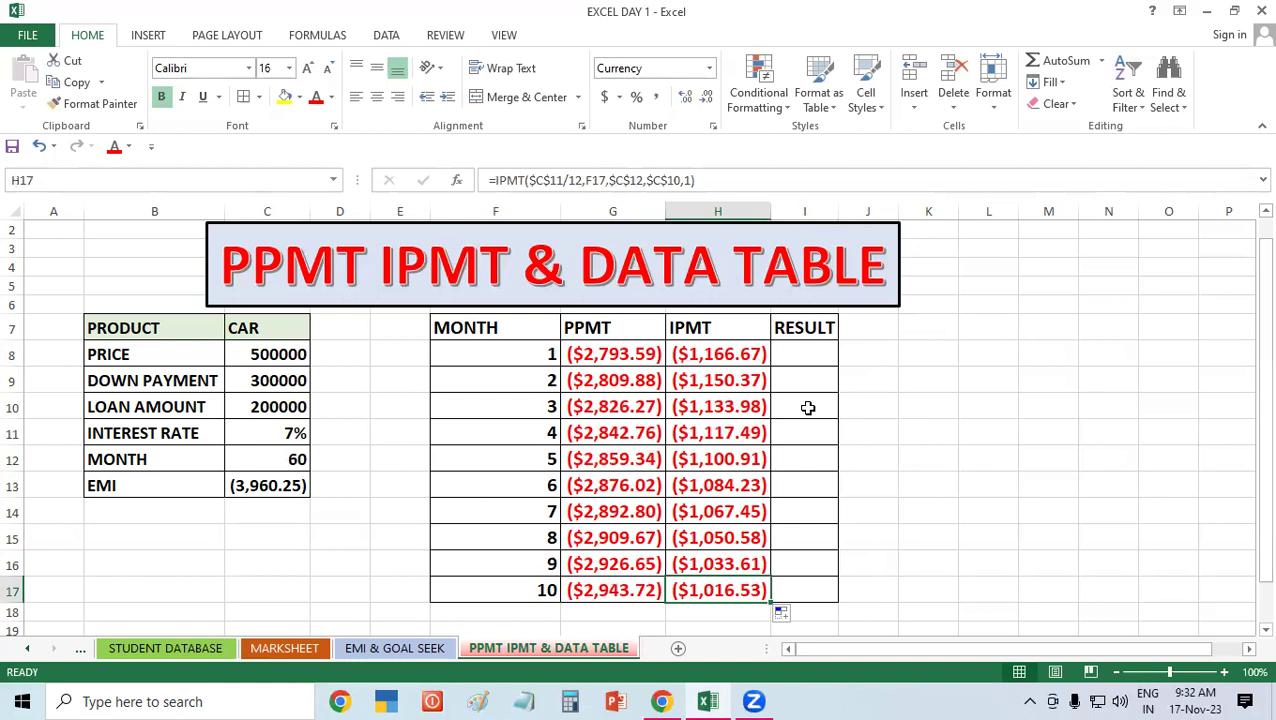
{"action": "left_click_drag", "start_coordinate": [804, 354], "coordinate": [820, 588]}
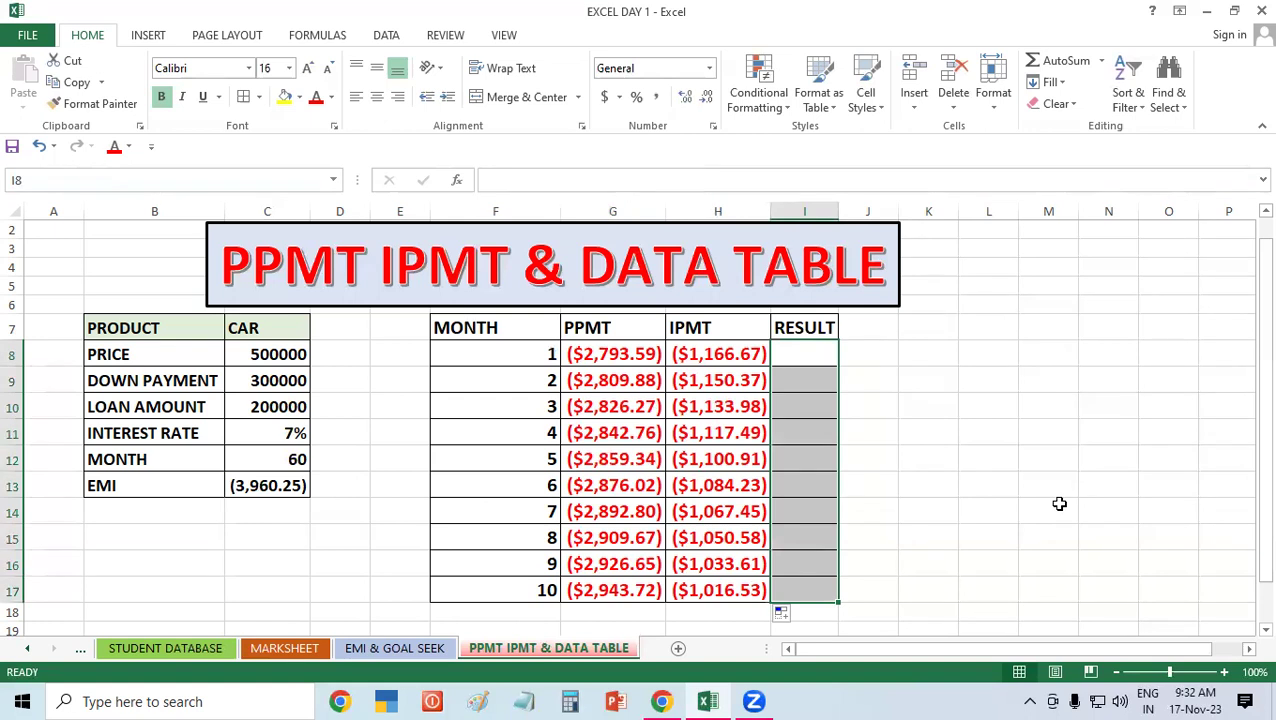
{"action": "left_click", "coordinate": [624, 388]}
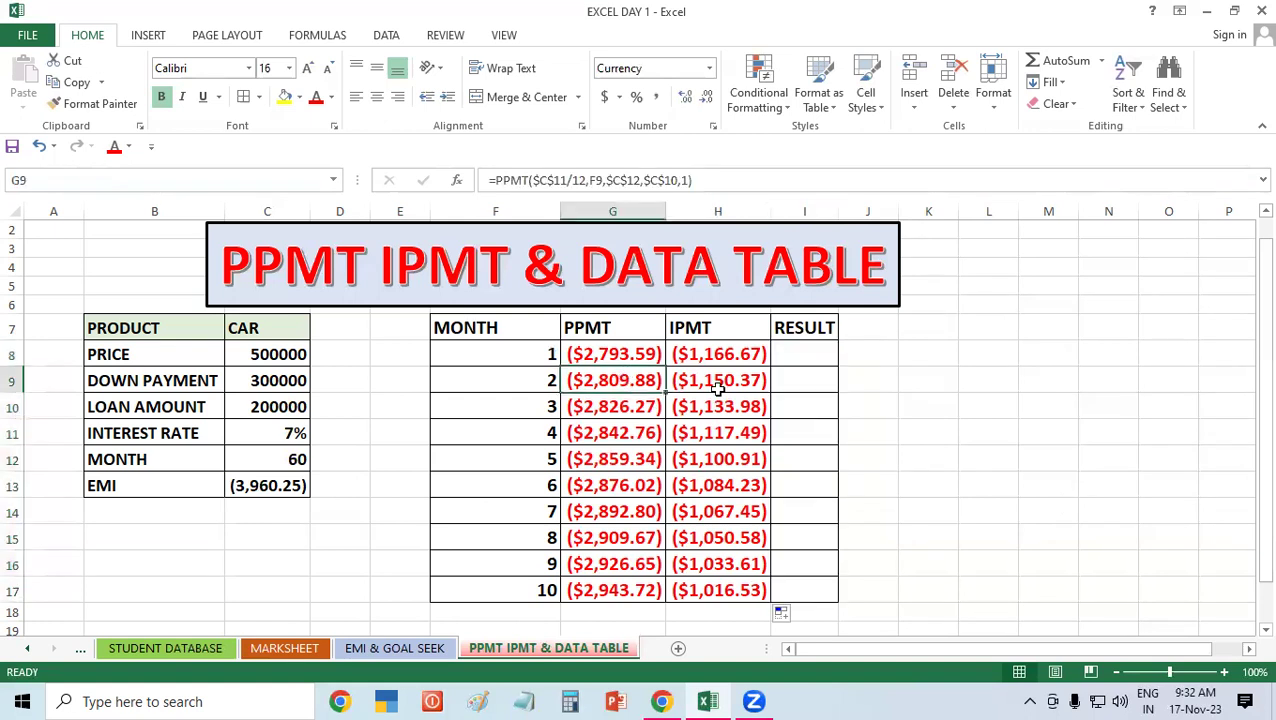
{"action": "left_click", "coordinate": [718, 388]}
- Format G8:H17 as Number with black parenthesised negatives like (1,234.10)
{"action": "left_click_drag", "start_coordinate": [830, 346], "coordinate": [820, 588]}
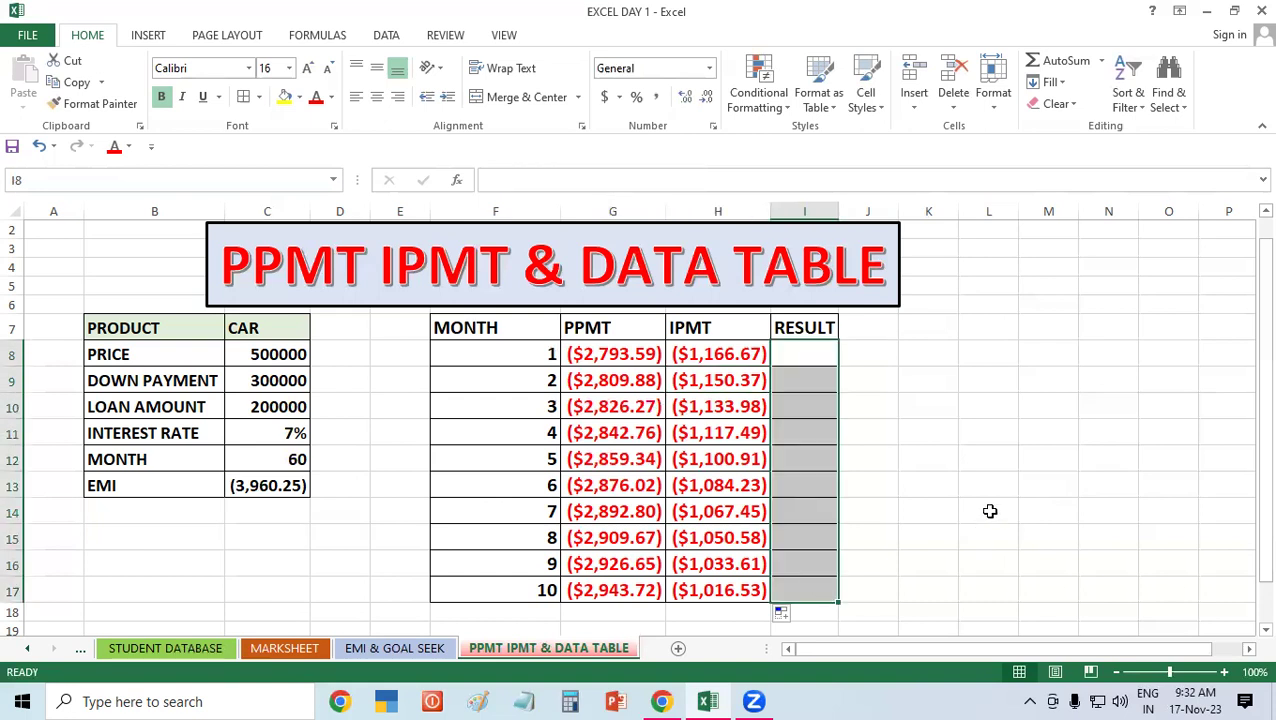
{"action": "left_click", "coordinate": [988, 458]}
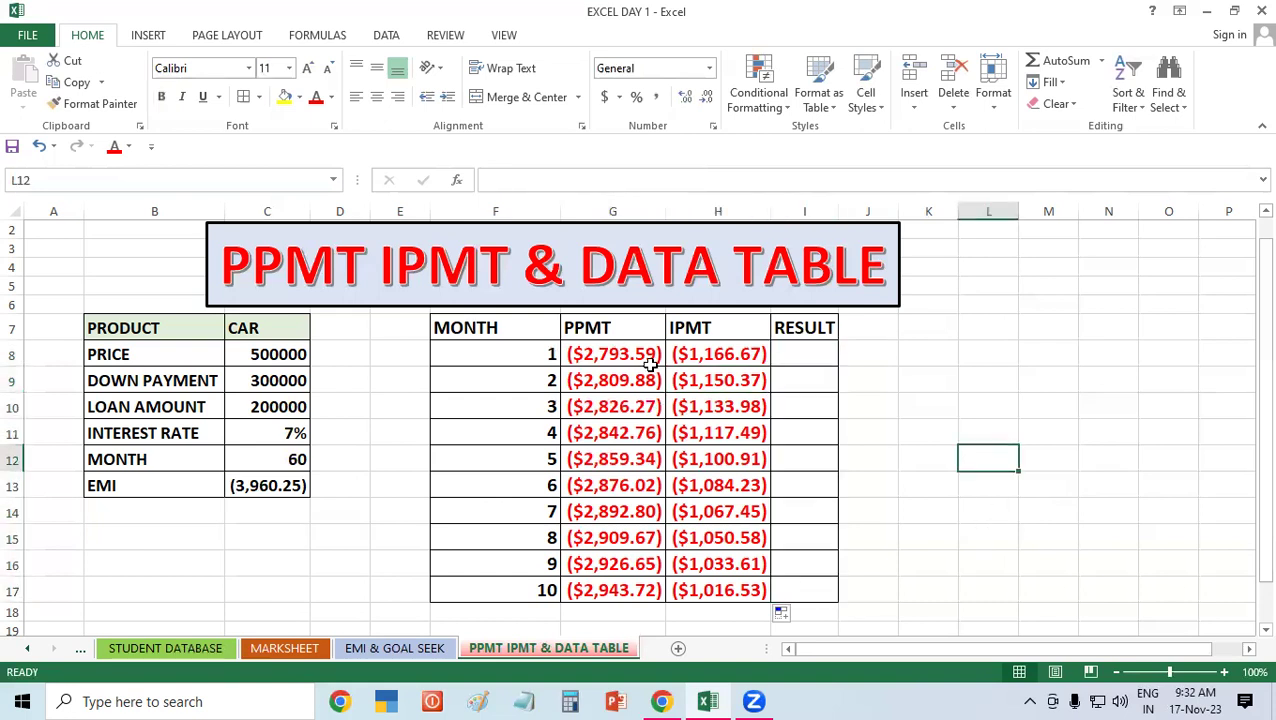
{"action": "left_click_drag", "start_coordinate": [650, 365], "coordinate": [746, 590]}
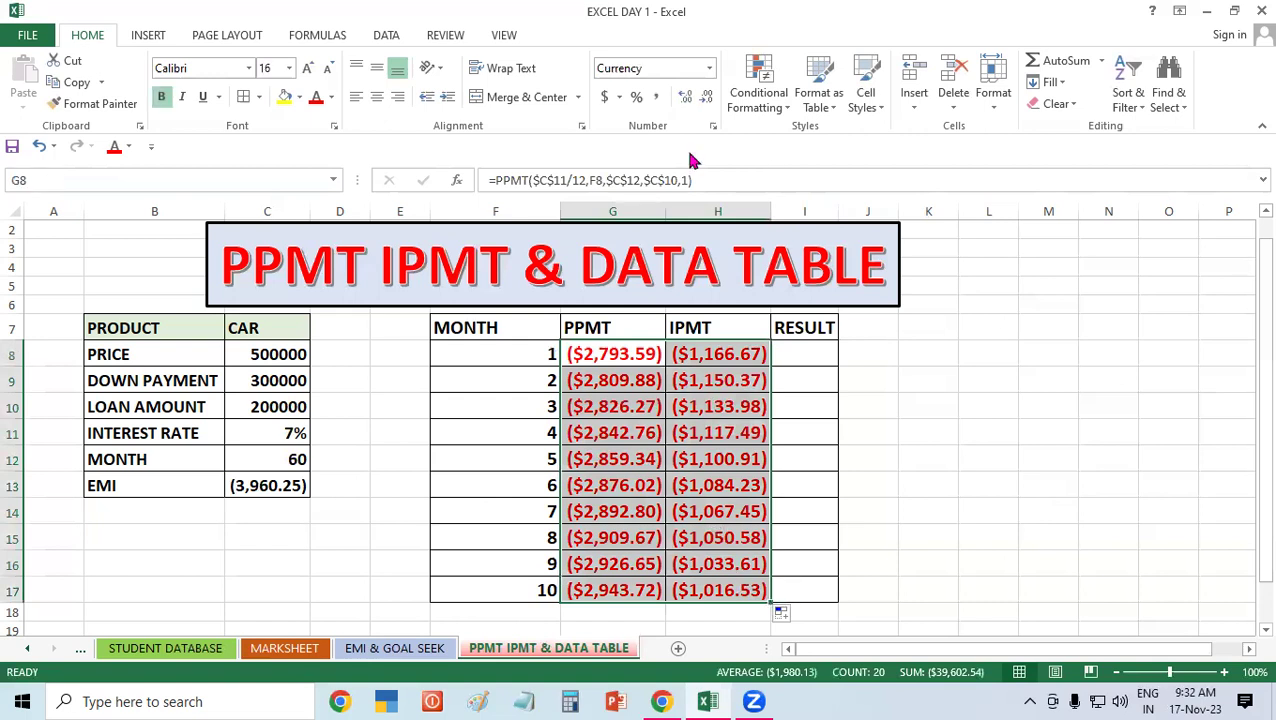
{"action": "left_click", "coordinate": [713, 131]}
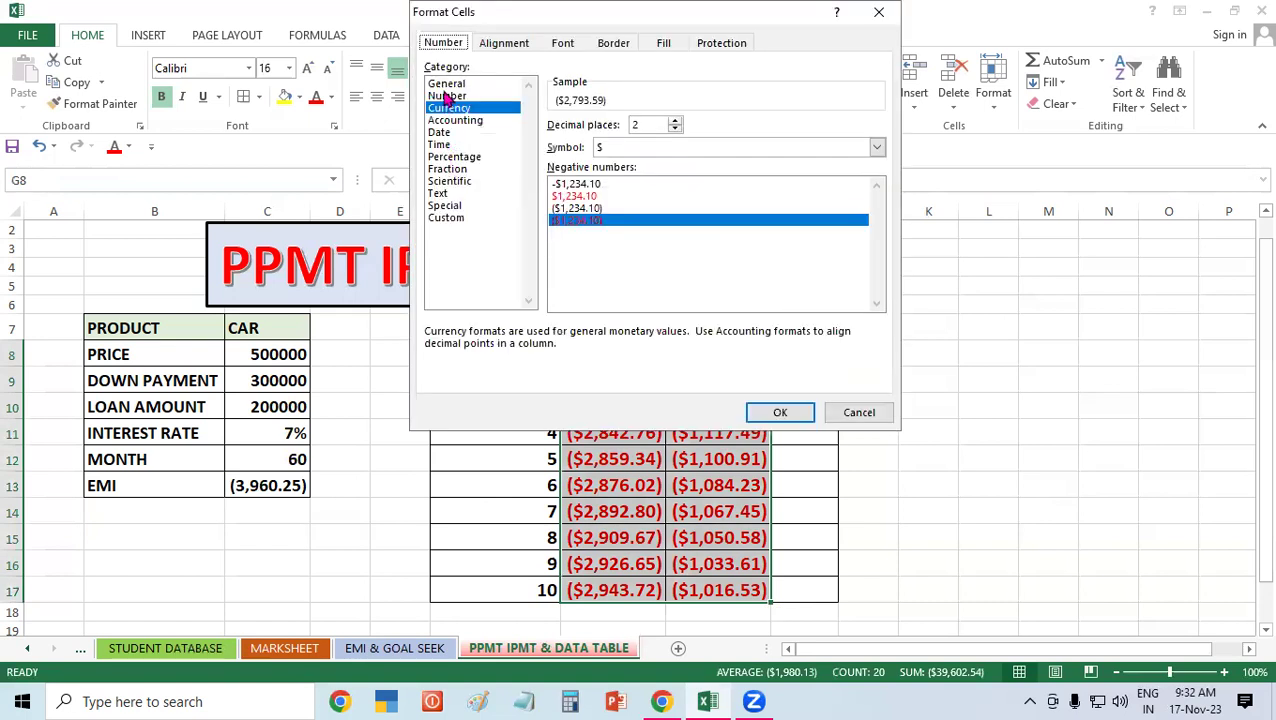
{"action": "left_click", "coordinate": [446, 96]}
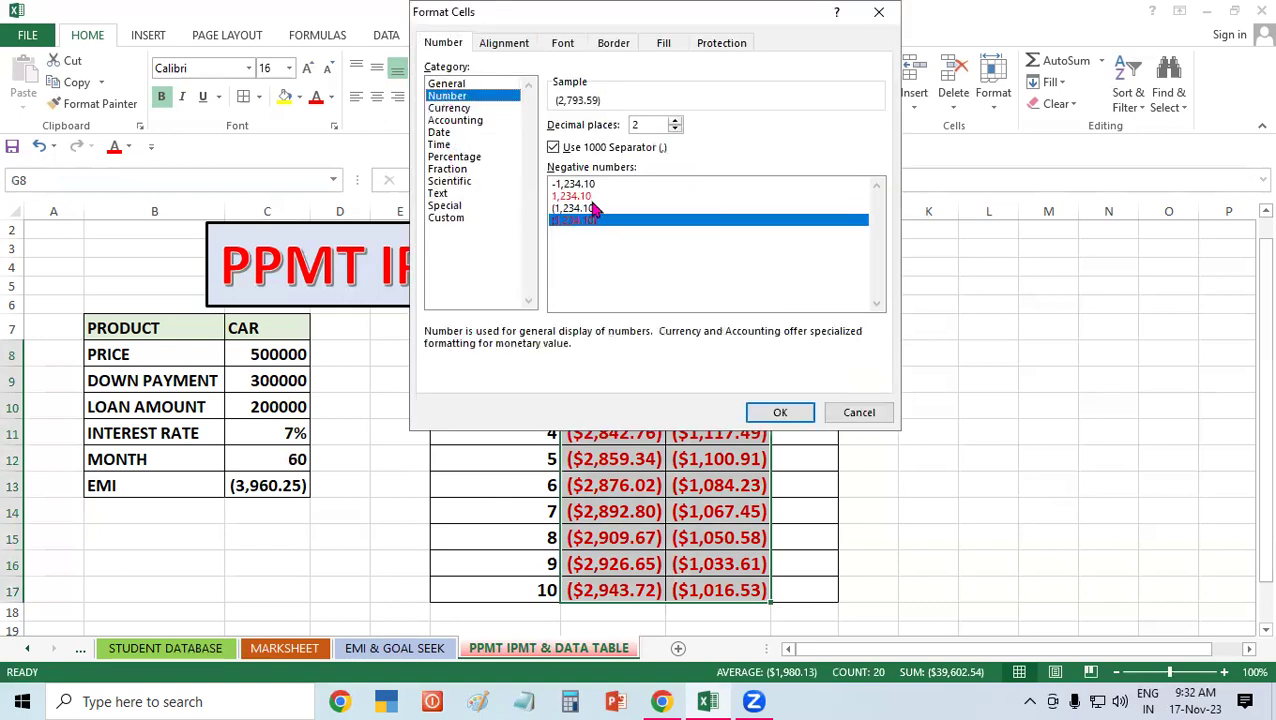
{"action": "left_click", "coordinate": [600, 209]}
{"action": "left_click", "coordinate": [785, 412]}
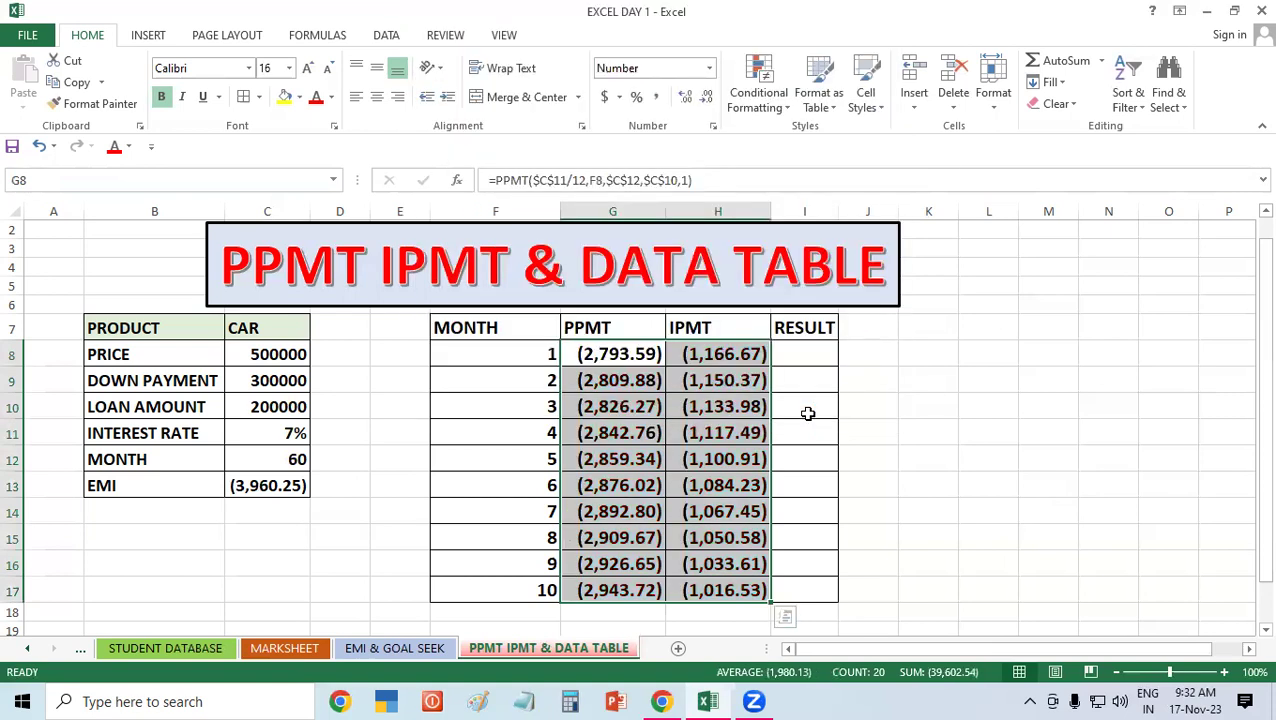
{"action": "left_click", "coordinate": [1066, 368]}
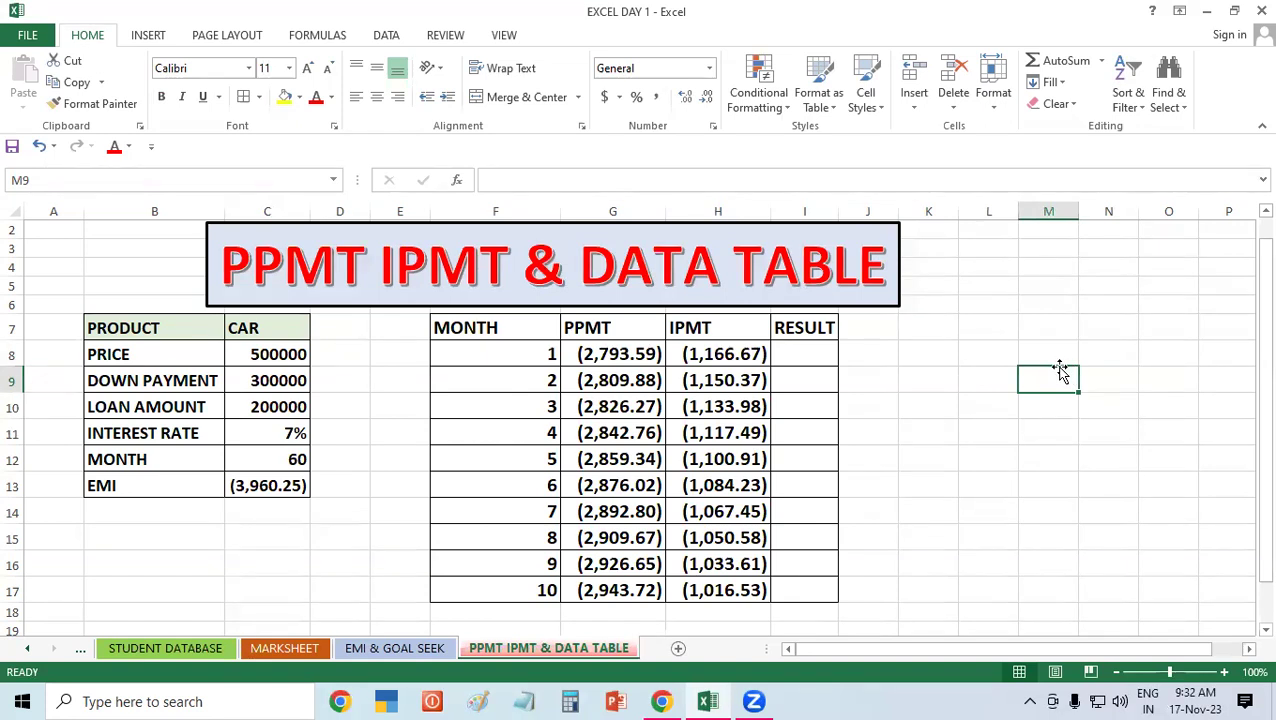
{"action": "left_click", "coordinate": [980, 421]}
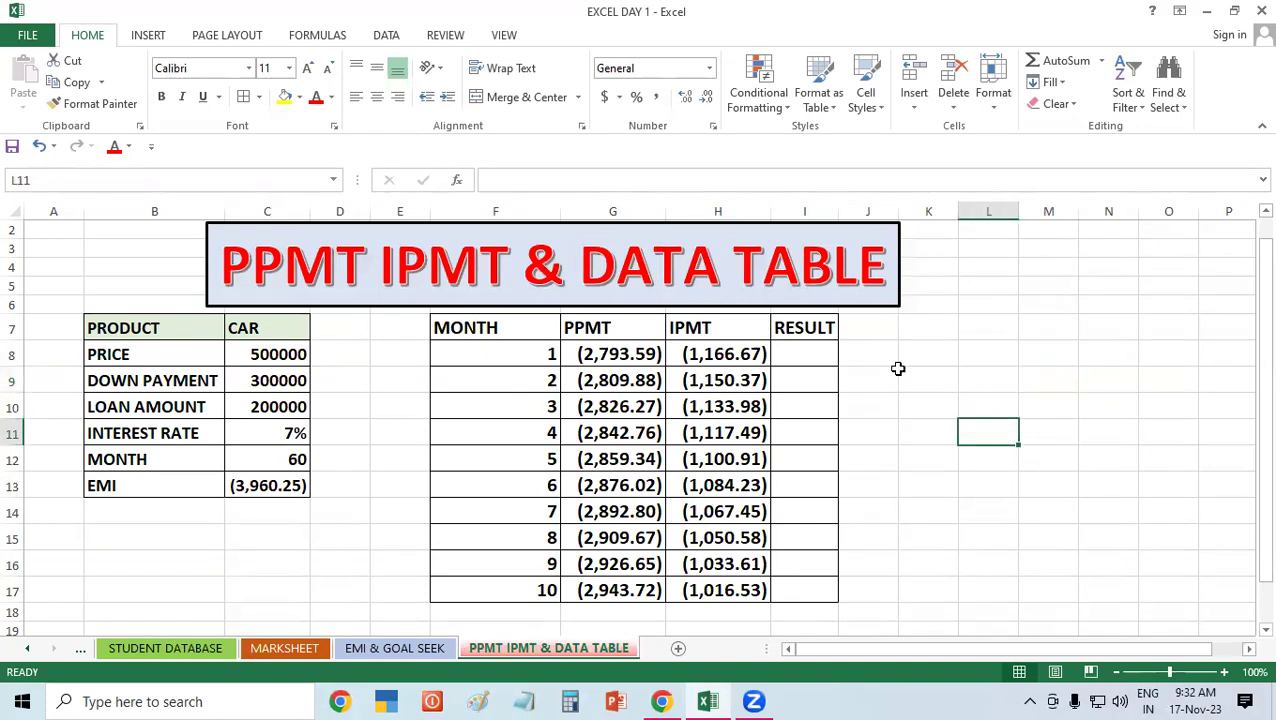
{"action": "left_click", "coordinate": [722, 434]}
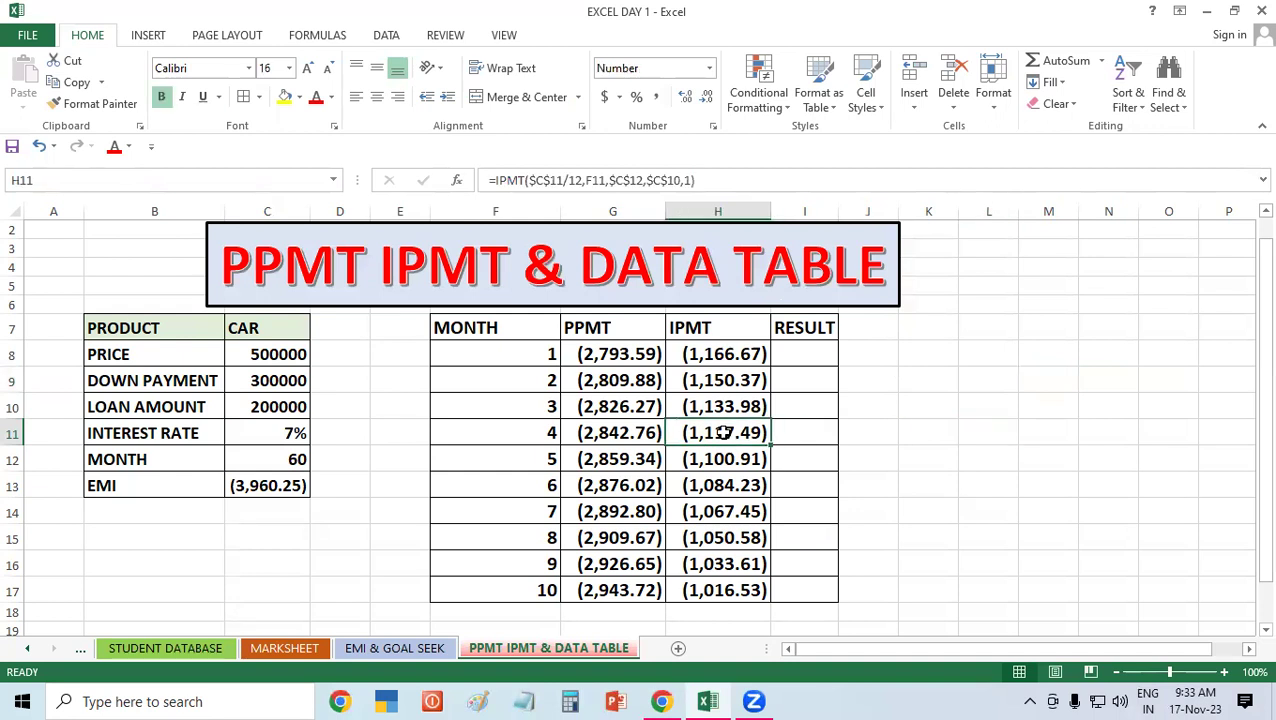
{"action": "left_click", "coordinate": [607, 354]}
{"action": "left_click", "coordinate": [693, 354]}
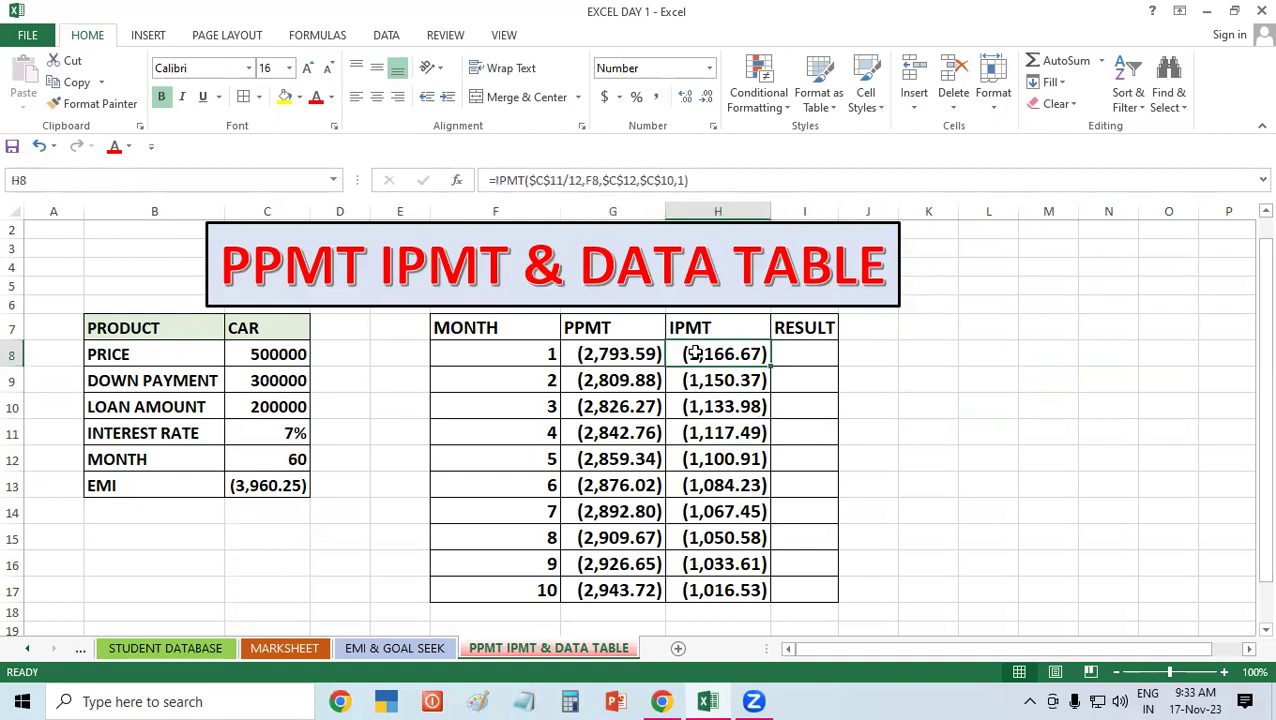
{"action": "left_click", "coordinate": [280, 484]}
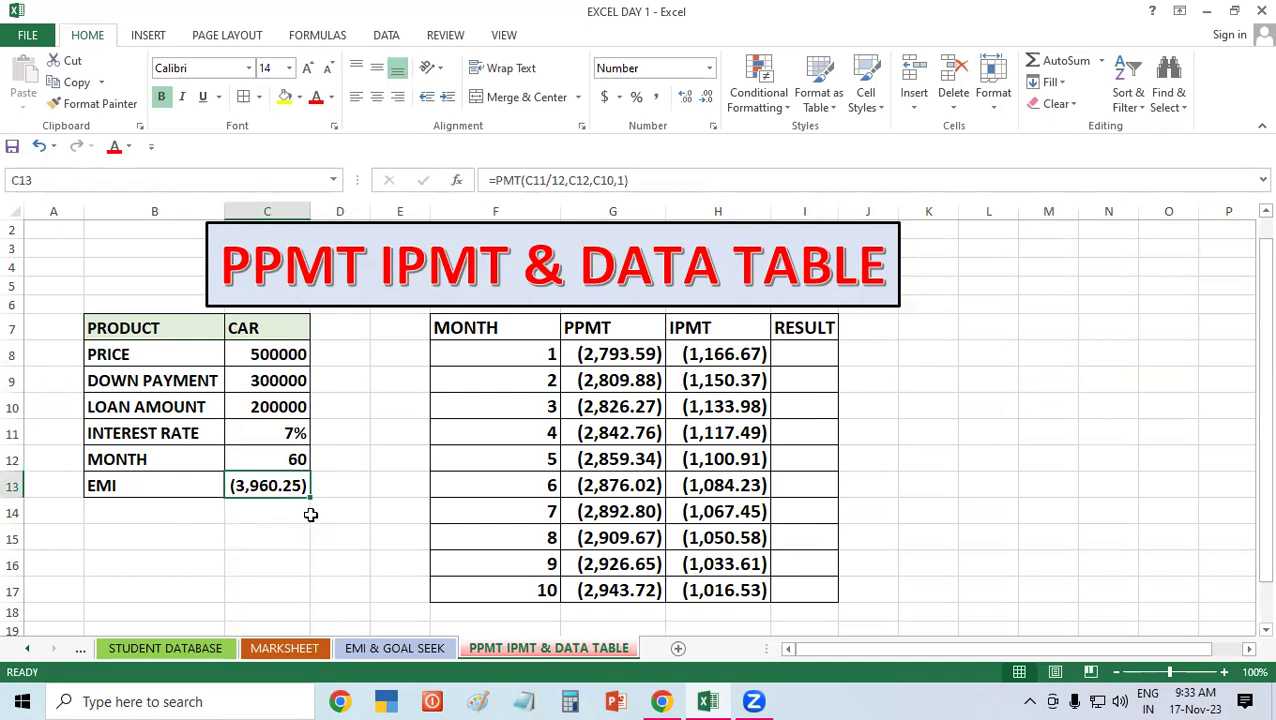
{"action": "left_click", "coordinate": [682, 486]}
{"action": "left_click", "coordinate": [590, 381]}
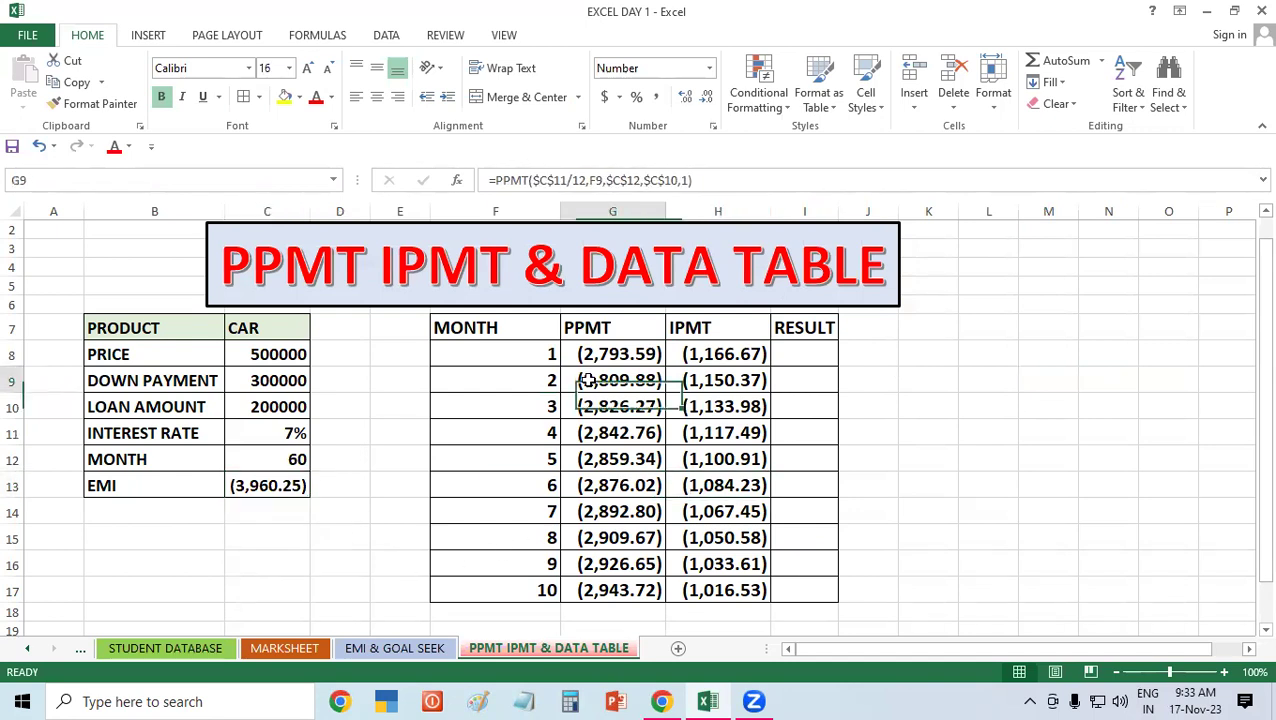
{"action": "left_click_drag", "start_coordinate": [590, 381], "coordinate": [745, 480]}
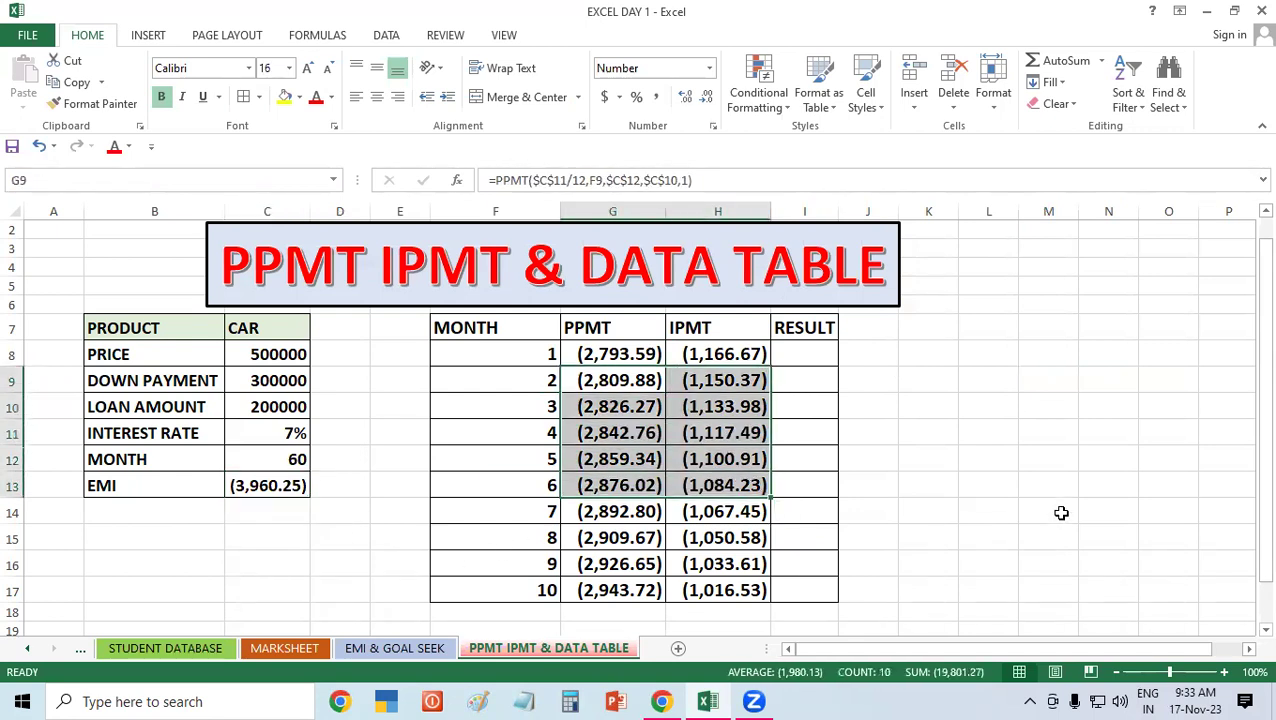
{"action": "left_click", "coordinate": [1093, 404]}
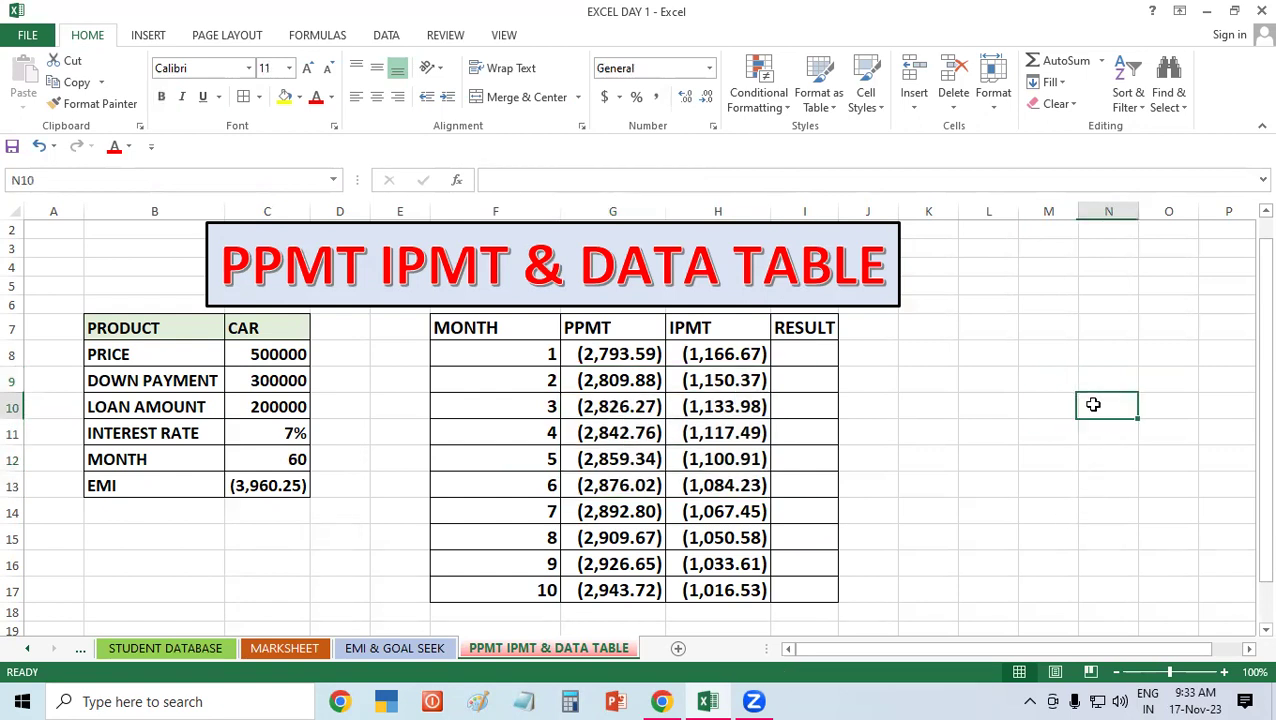
{"action": "left_click", "coordinate": [808, 359]}
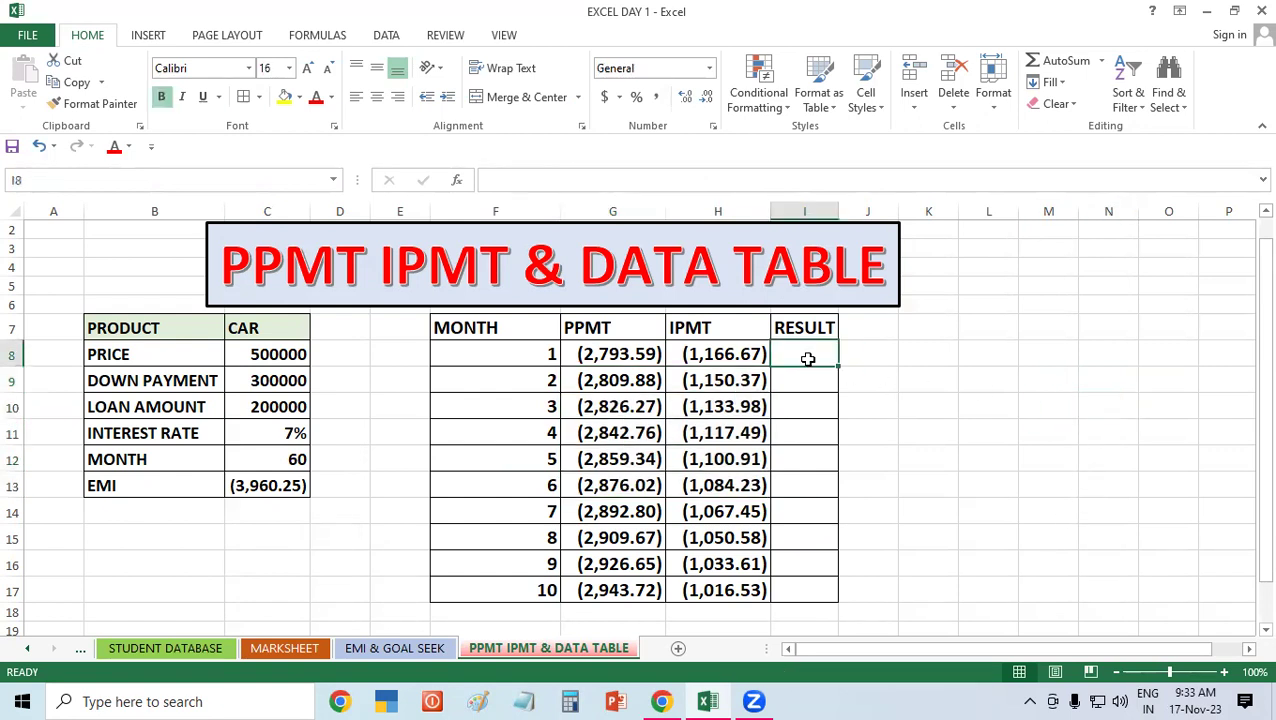
- Enter =G8+H8 in I8 to sum the first PPMT and IPMT
{"action": "type", "text": "="}
{"action": "left_click", "coordinate": [593, 350]}
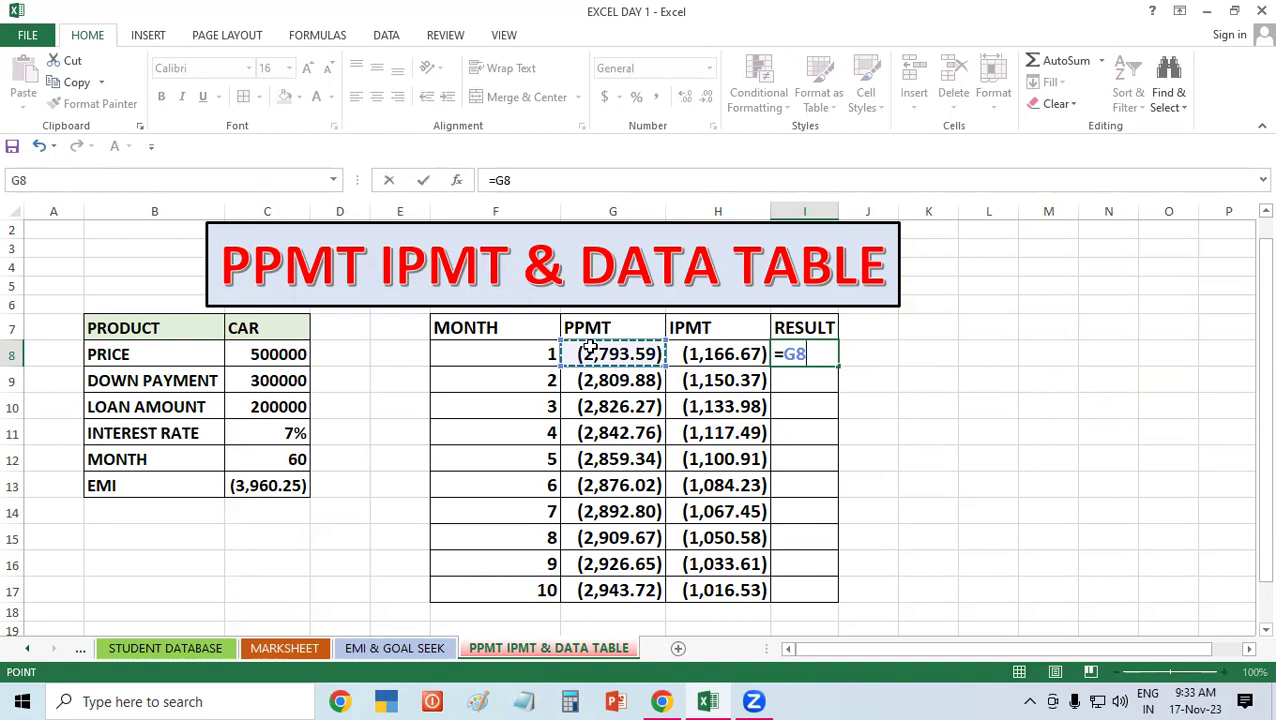
{"action": "type", "text": "+"}
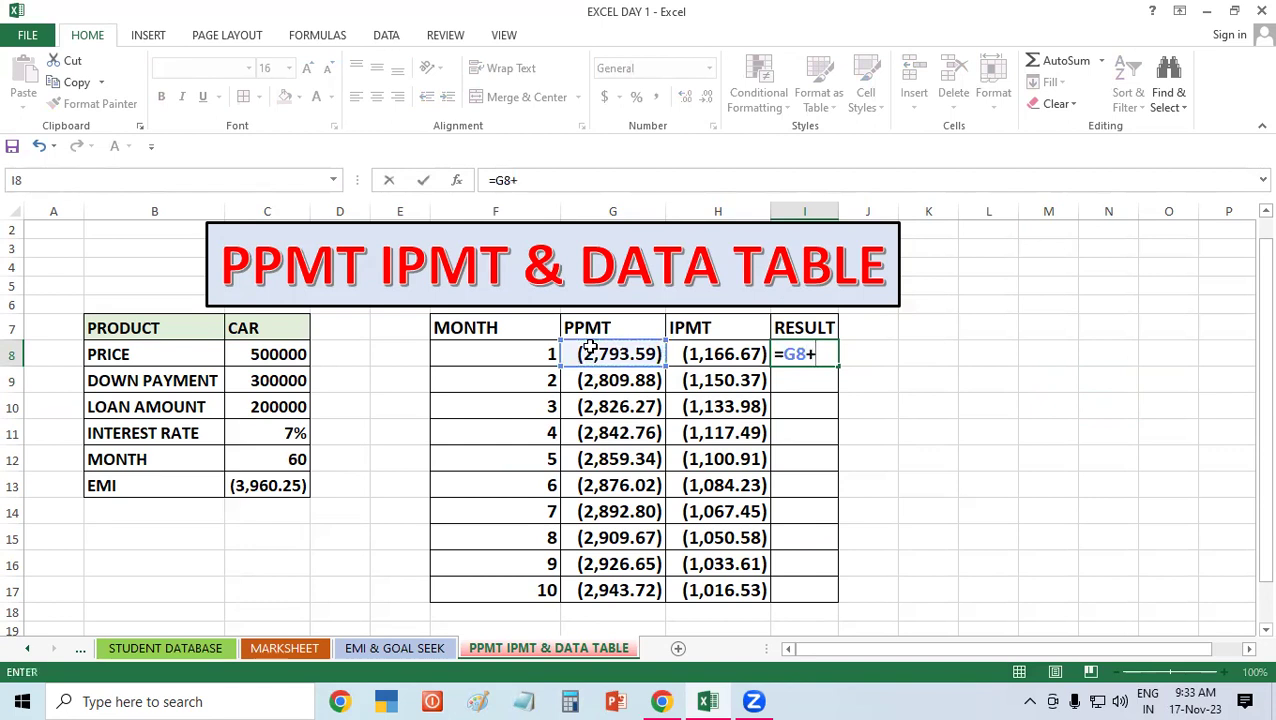
{"action": "left_click", "coordinate": [754, 354]}
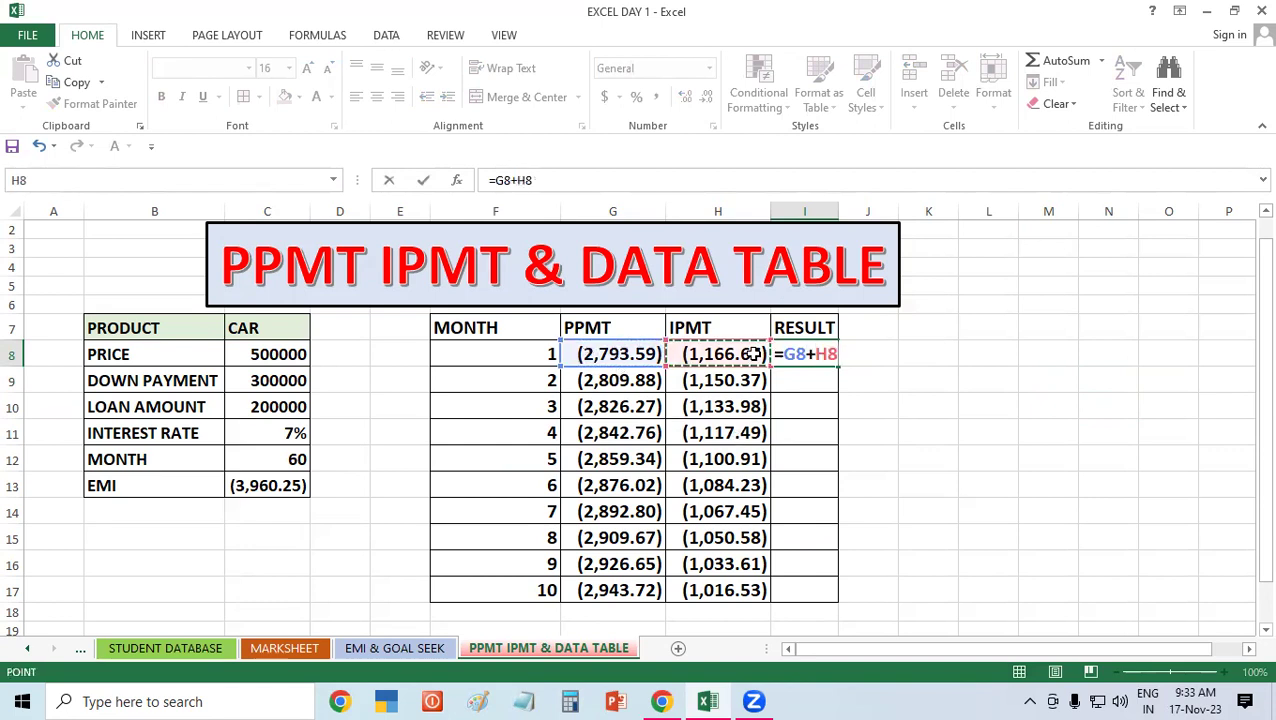
{"action": "key", "text": "Return"}
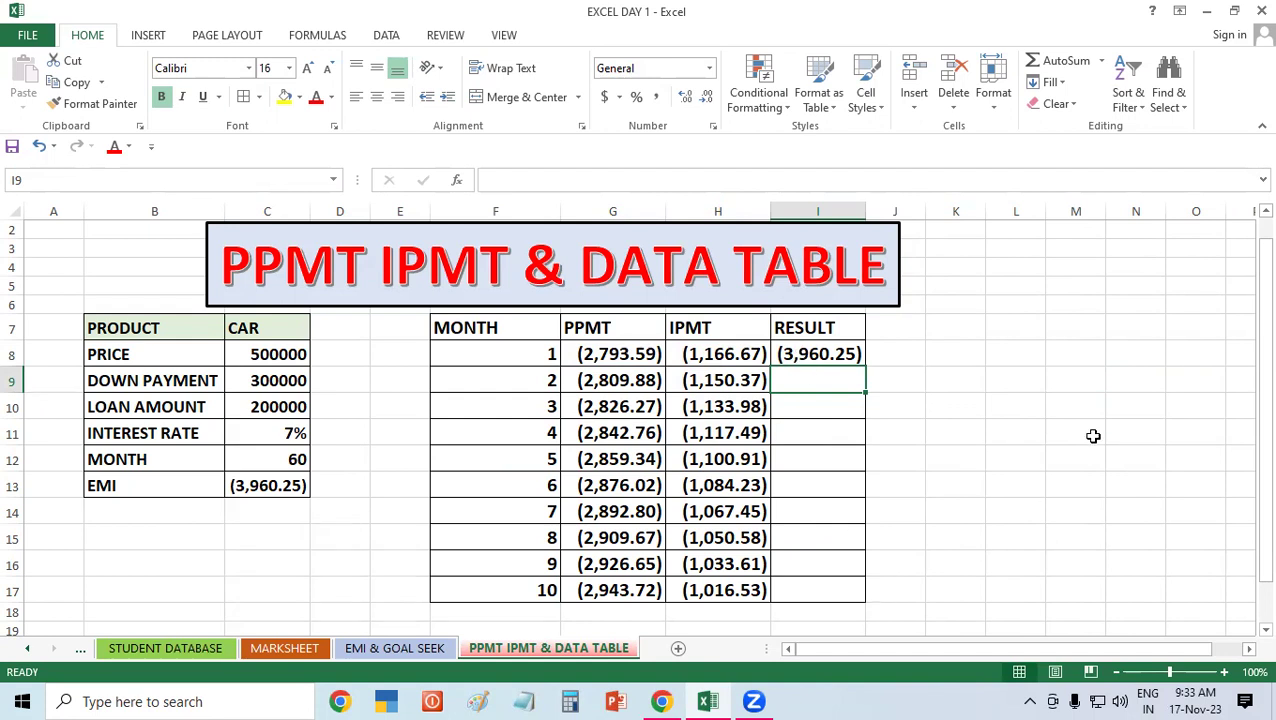
- Fill the =G8+H8 sum down to I17, each showing (3,960.25)
{"action": "left_click", "coordinate": [1055, 407]}
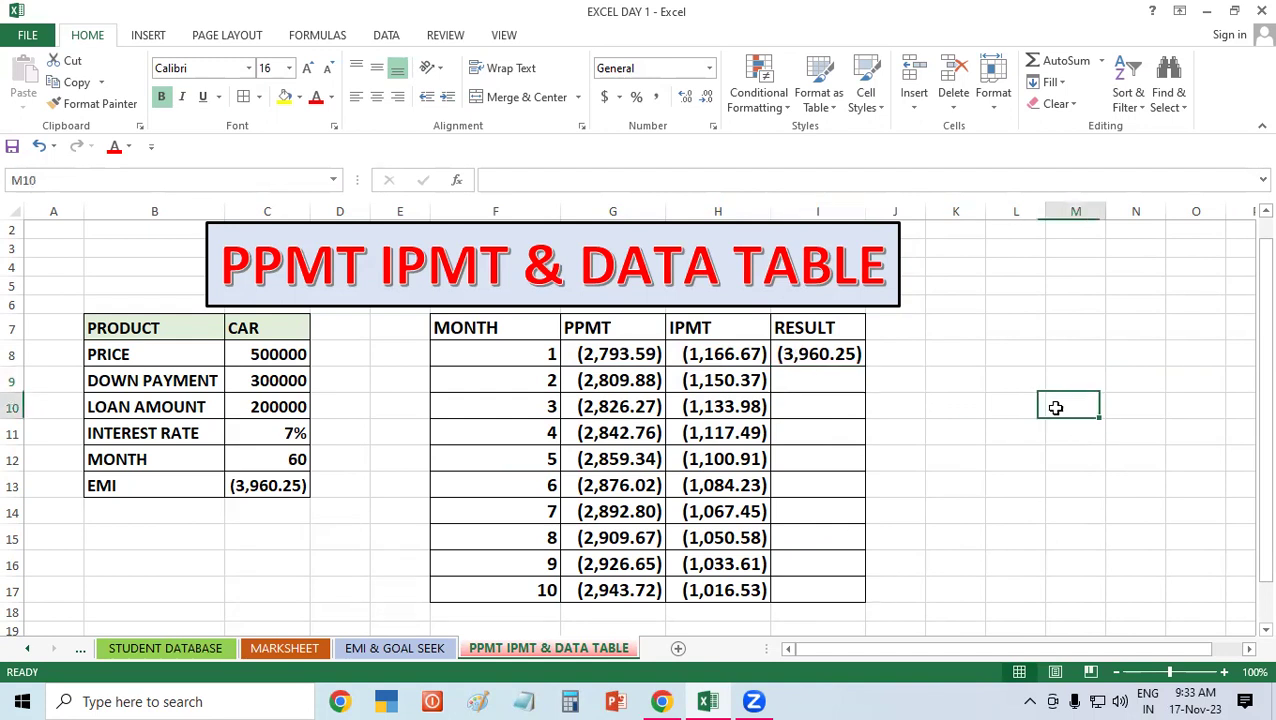
{"action": "left_click", "coordinate": [827, 354]}
{"action": "double_click", "coordinate": [865, 365]}
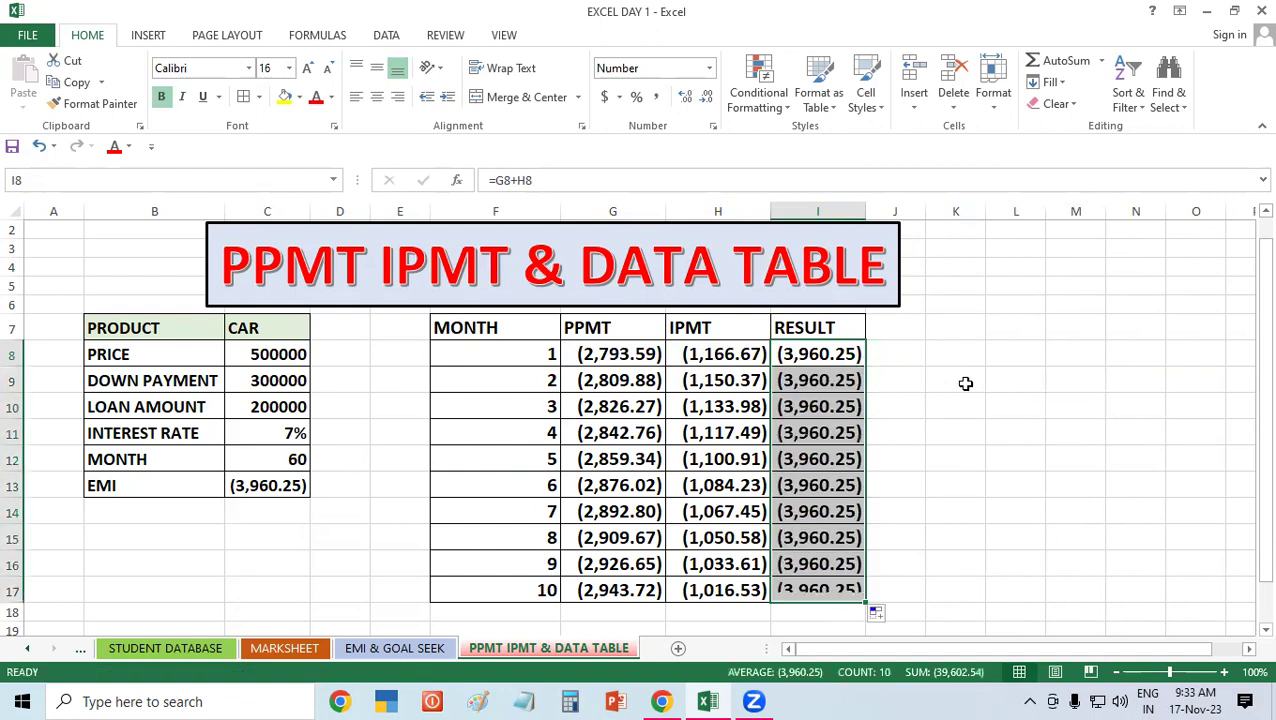
{"action": "left_click", "coordinate": [965, 383]}
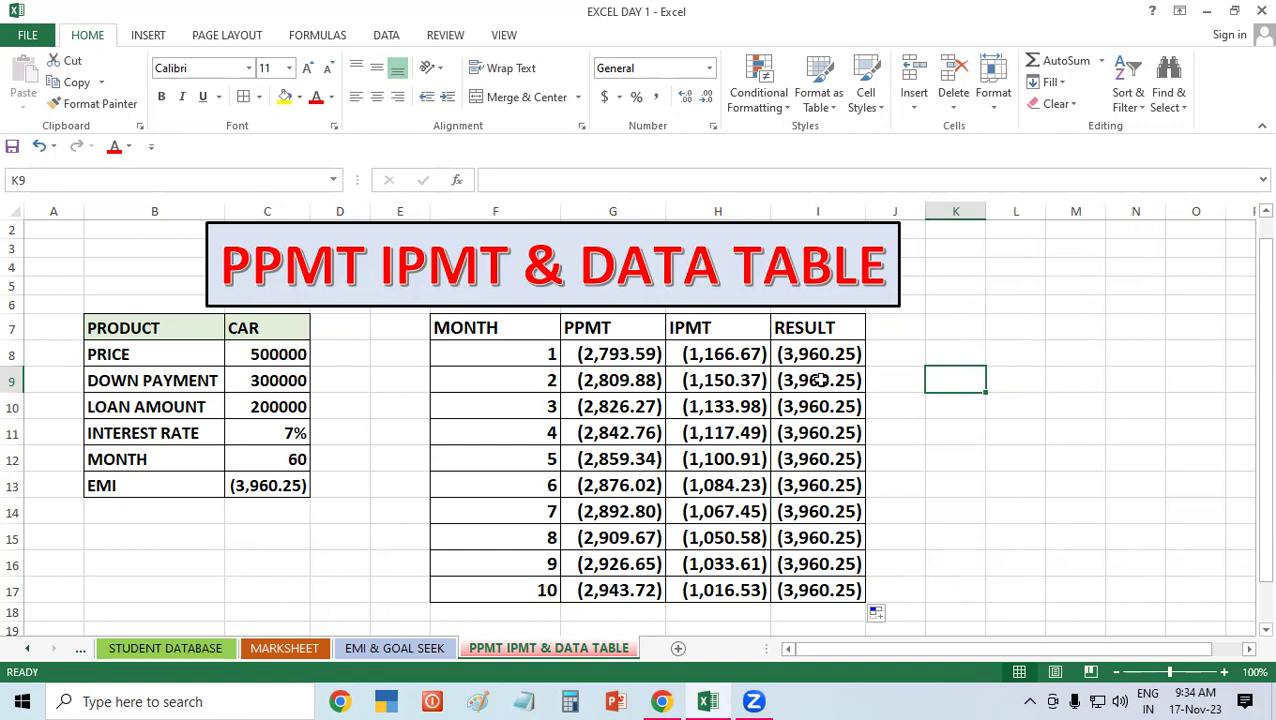
- Color the F7:I7 headers MONTH, PPMT, IPMT and RESULT red
{"action": "left_click", "coordinate": [571, 410]}
{"action": "left_click", "coordinate": [545, 337]}
{"action": "left_click_drag", "start_coordinate": [545, 337], "coordinate": [860, 330]}
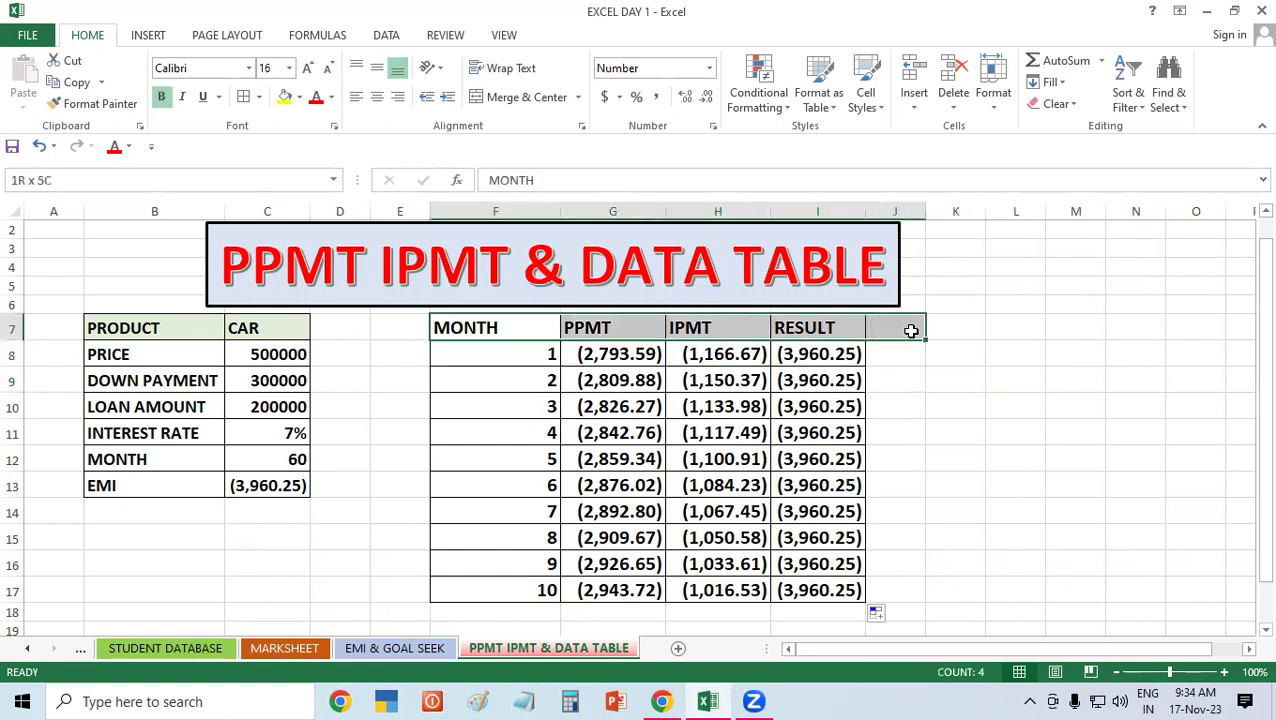
{"action": "left_click", "coordinate": [315, 97]}
{"action": "left_click", "coordinate": [1038, 354]}
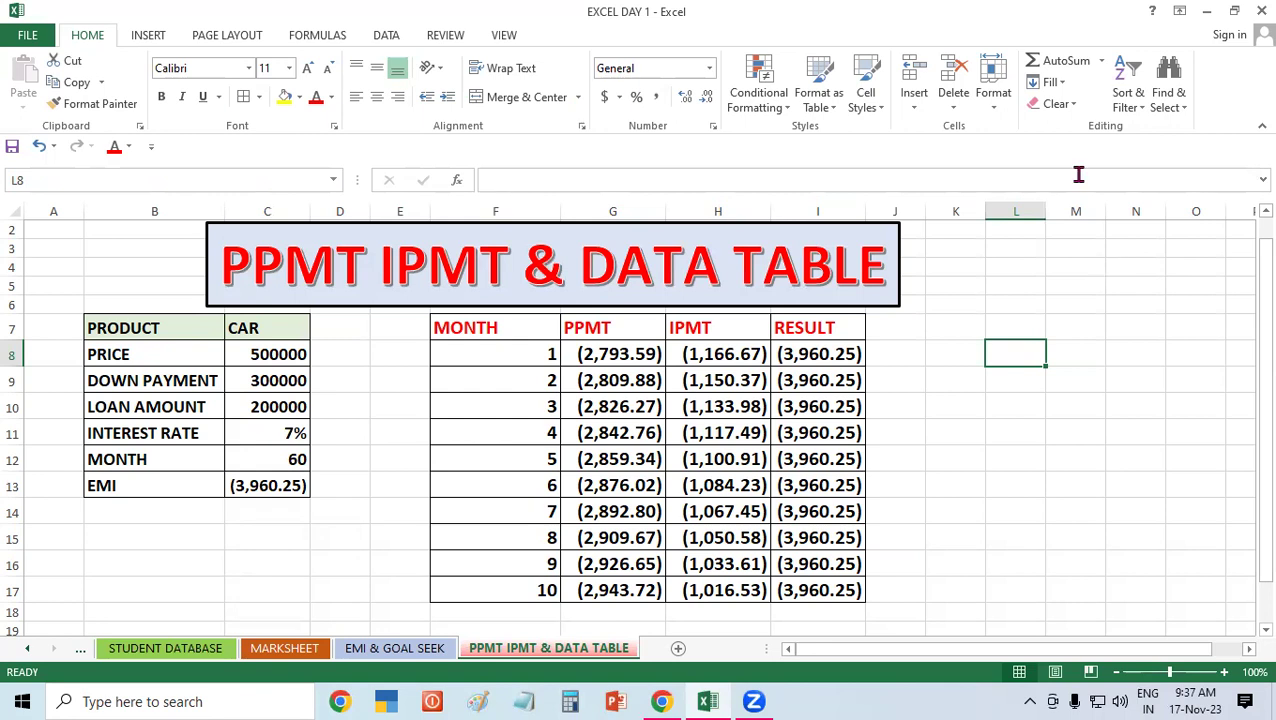
- Enter =C13 in M7, then clear and re-enter it, showing (3,960.25)
{"action": "left_click", "coordinate": [1074, 331]}
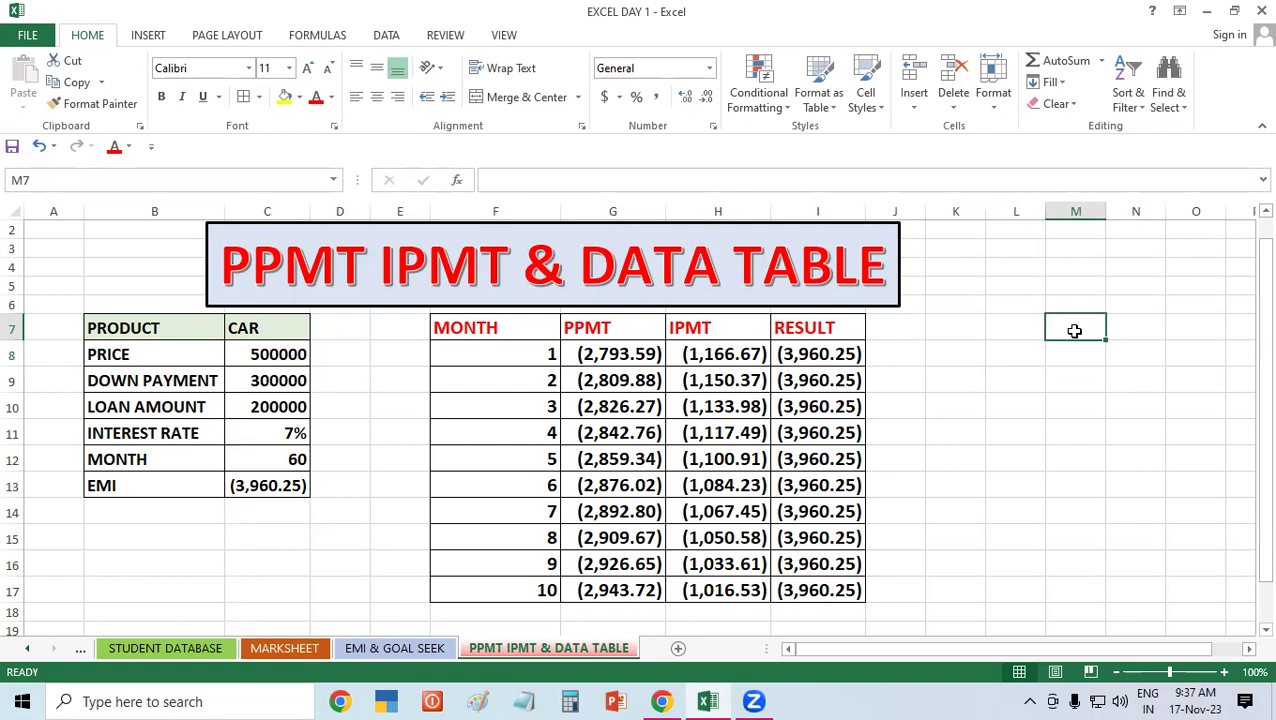
{"action": "type", "text": "="}
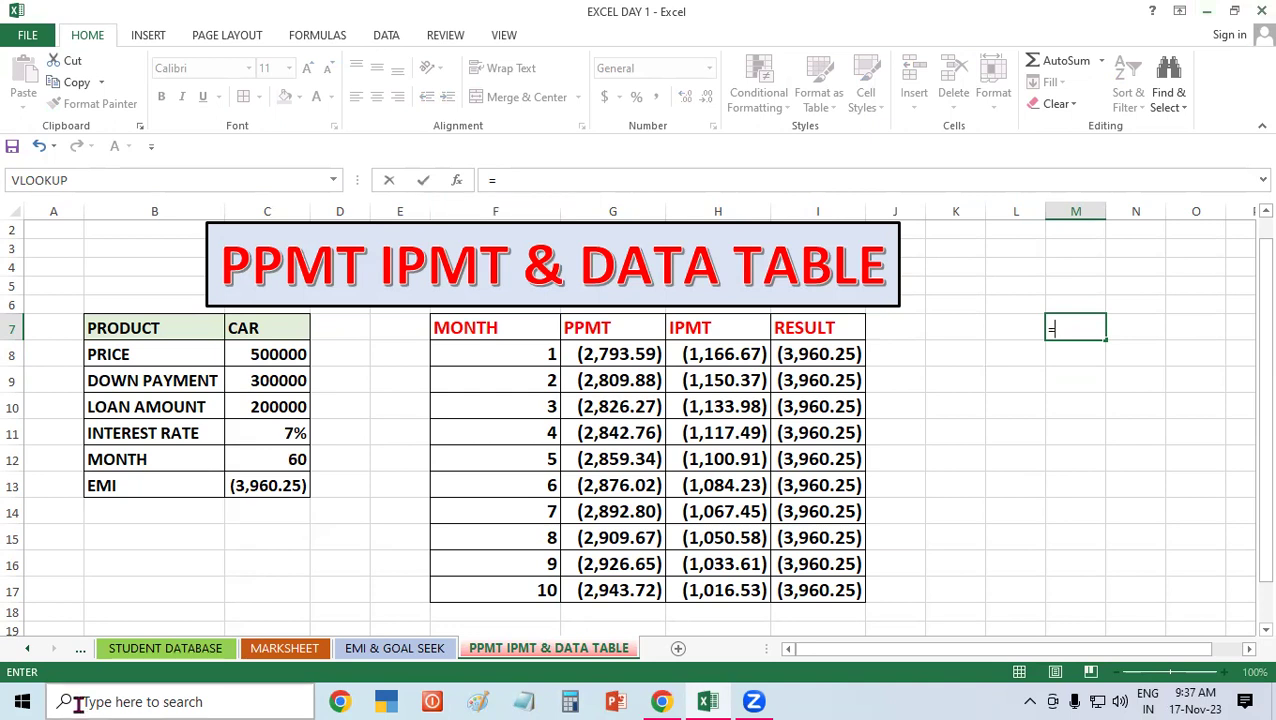
{"action": "left_click", "coordinate": [287, 485]}
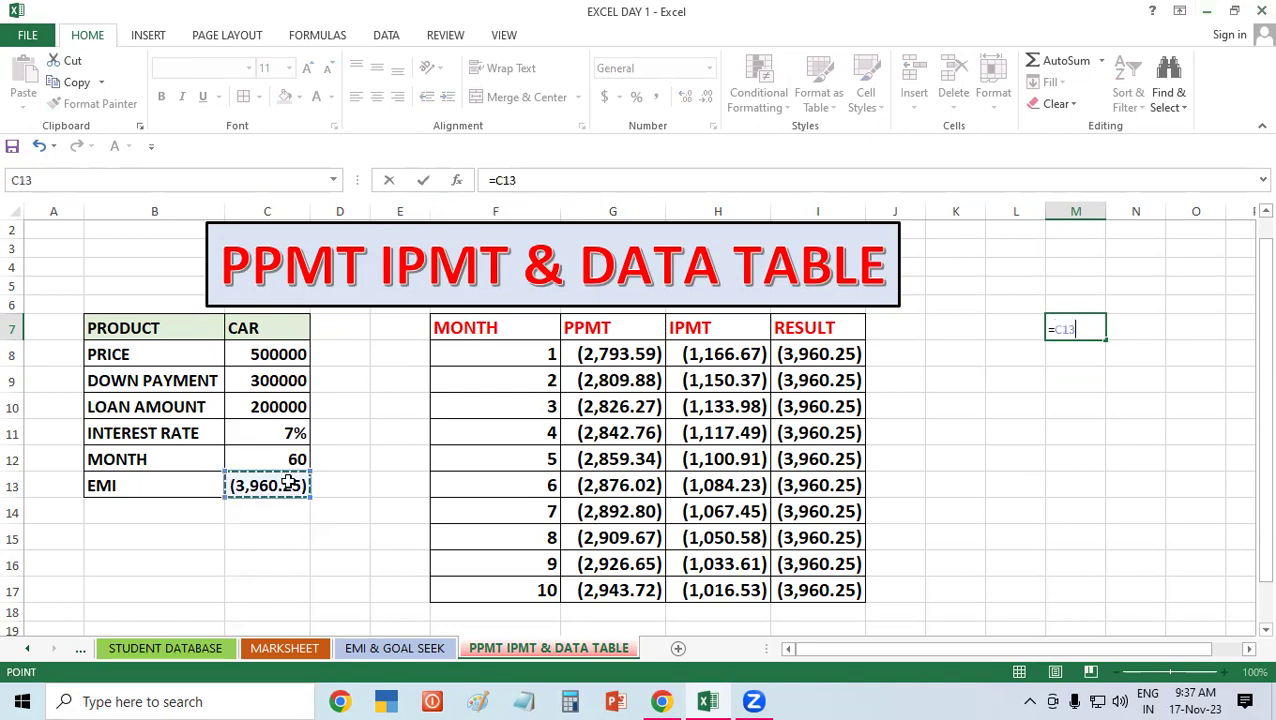
{"action": "key", "text": "Return"}
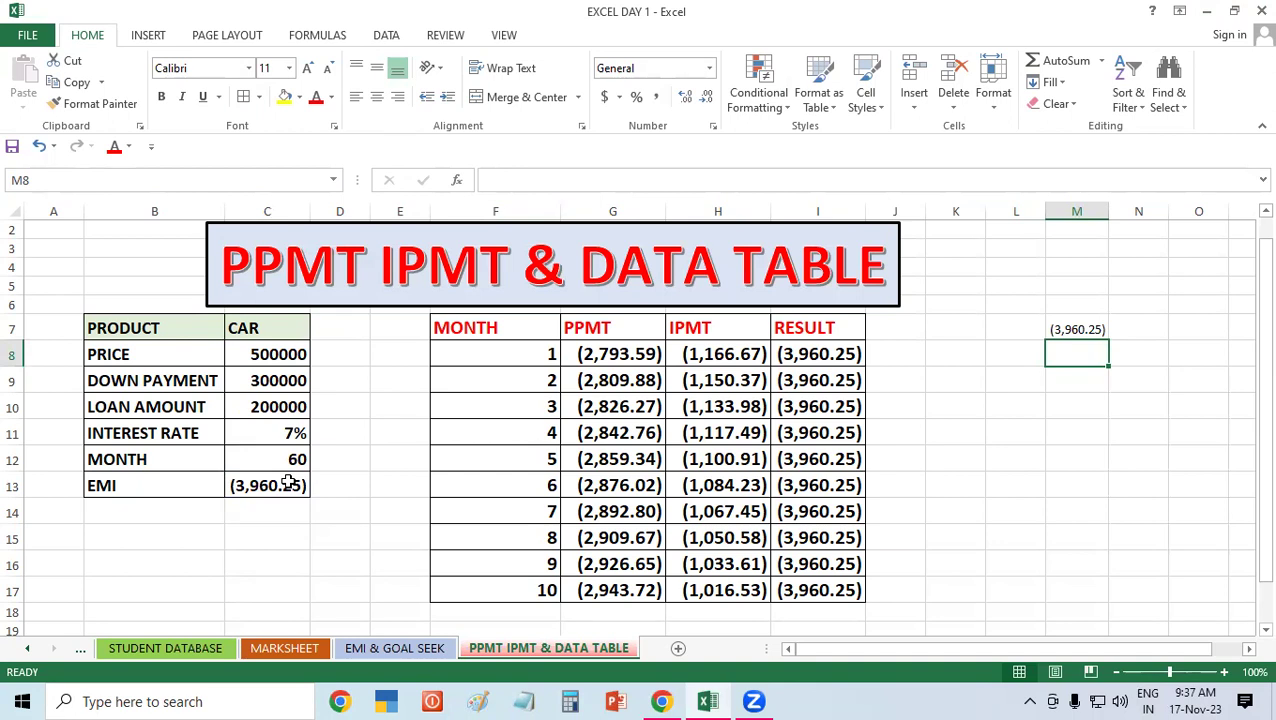
{"action": "left_click", "coordinate": [1080, 318]}
{"action": "key", "text": "Delete"}
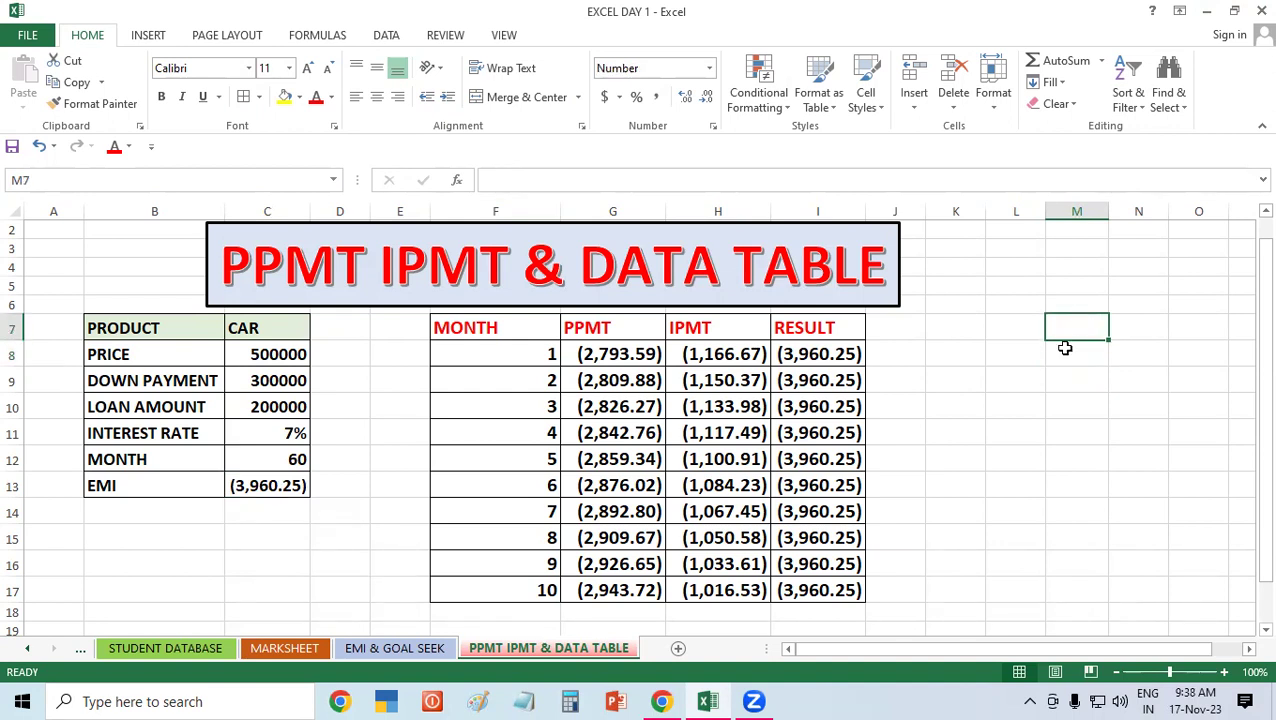
{"action": "type", "text": "="}
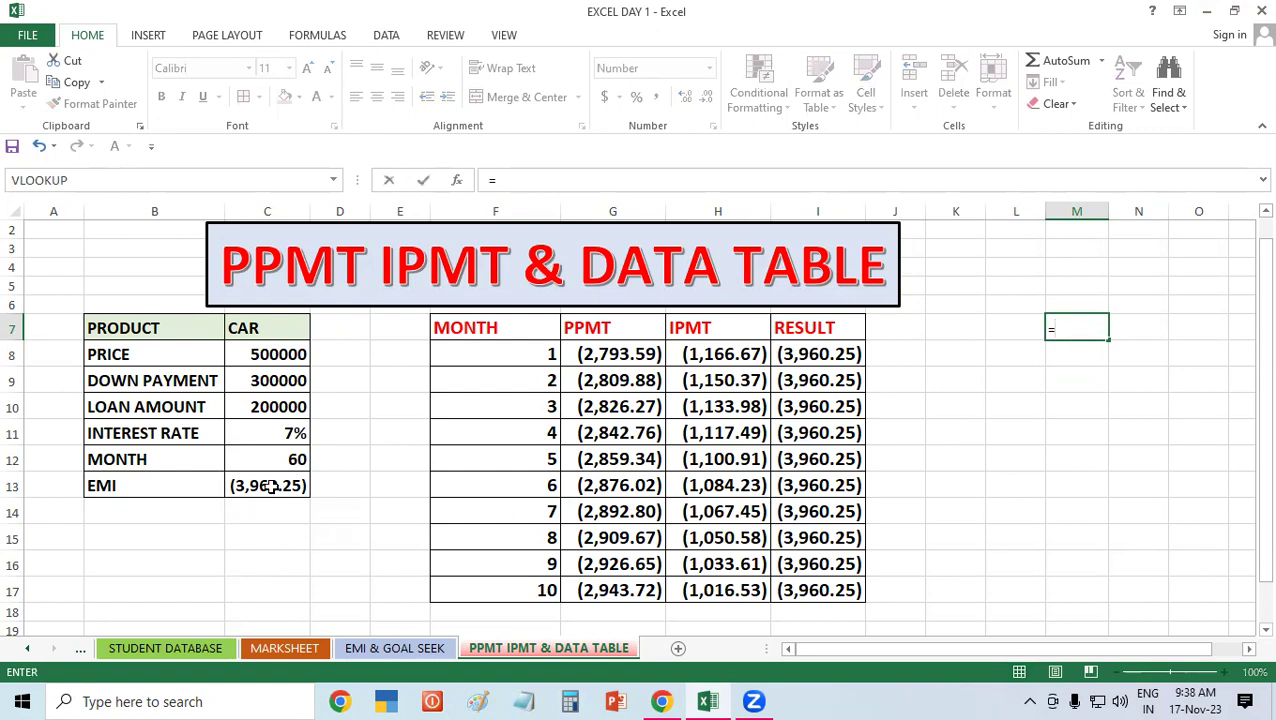
{"action": "left_click", "coordinate": [272, 487]}
{"action": "key", "text": "Return"}
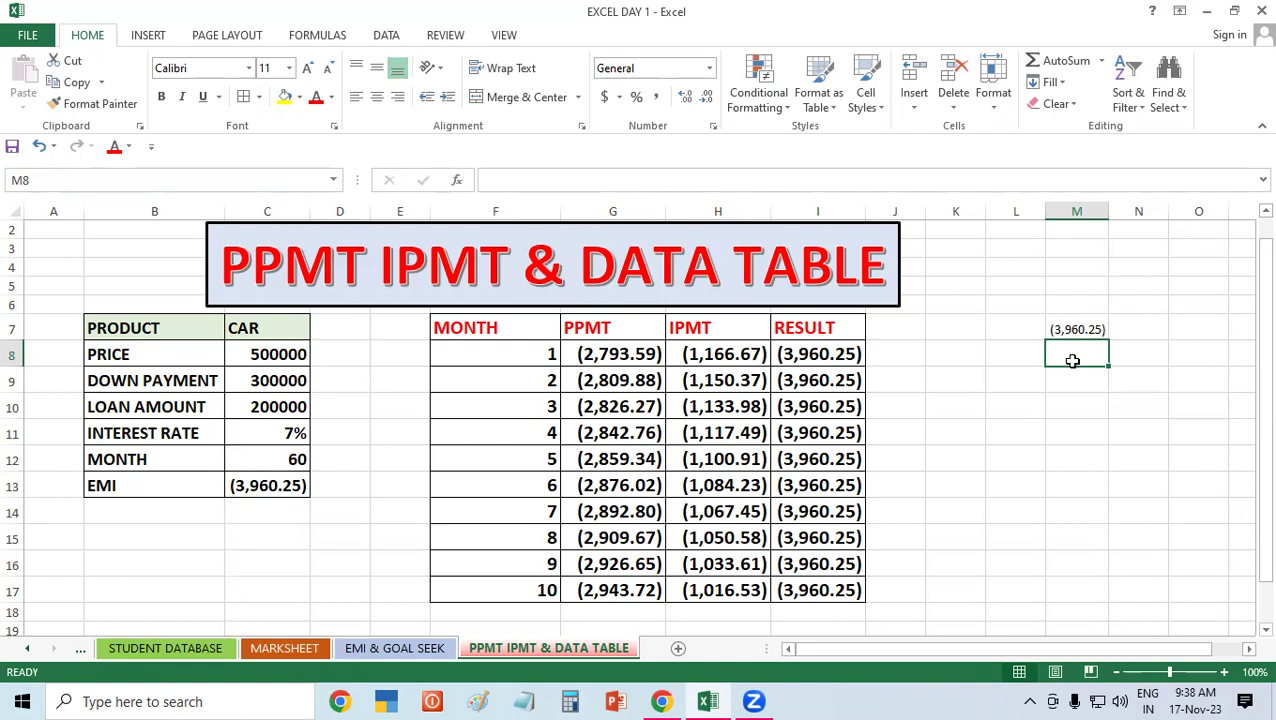
- Enter months 10, 20, 30, 40, 50, 60 and 70 in L8:L14
{"action": "left_click", "coordinate": [1005, 344]}
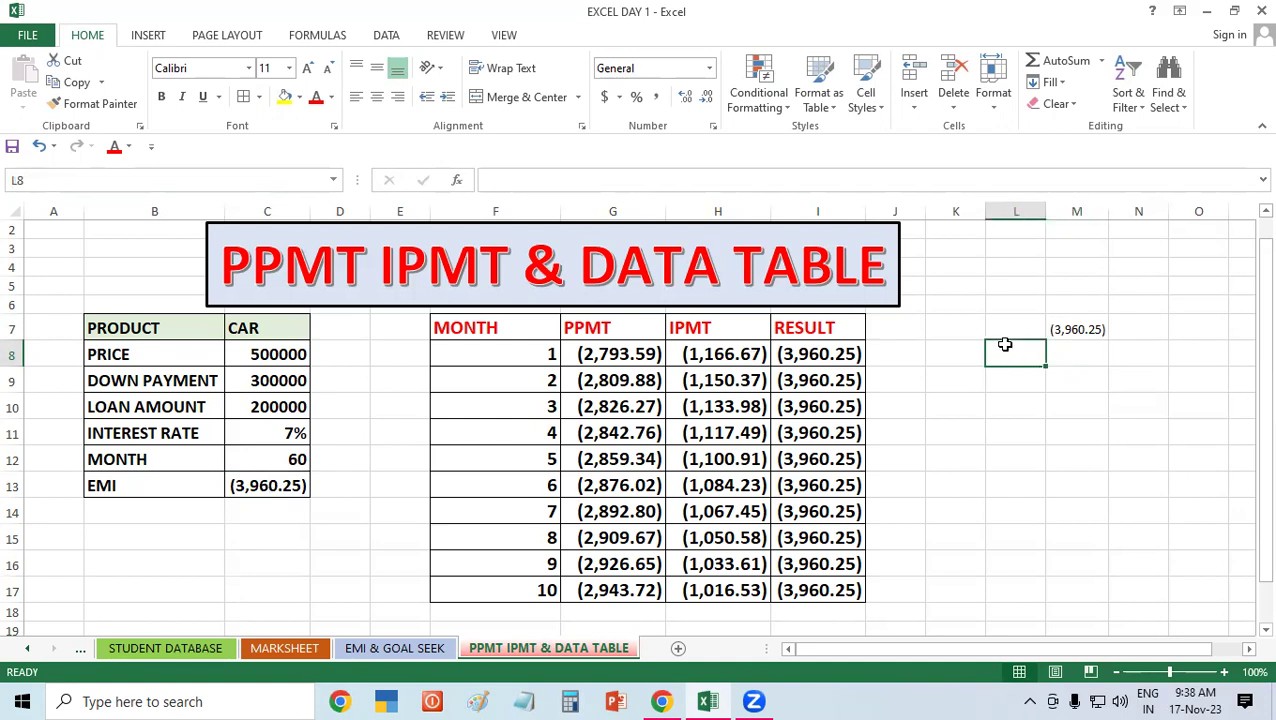
{"action": "type", "text": "10"}
{"action": "key", "text": "Return"}
{"action": "type", "text": "20"}
{"action": "key", "text": "Return"}
{"action": "type", "text": "30"}
{"action": "key", "text": "Return"}
{"action": "type", "text": "40"}
{"action": "key", "text": "Return"}
{"action": "type", "text": "50"}
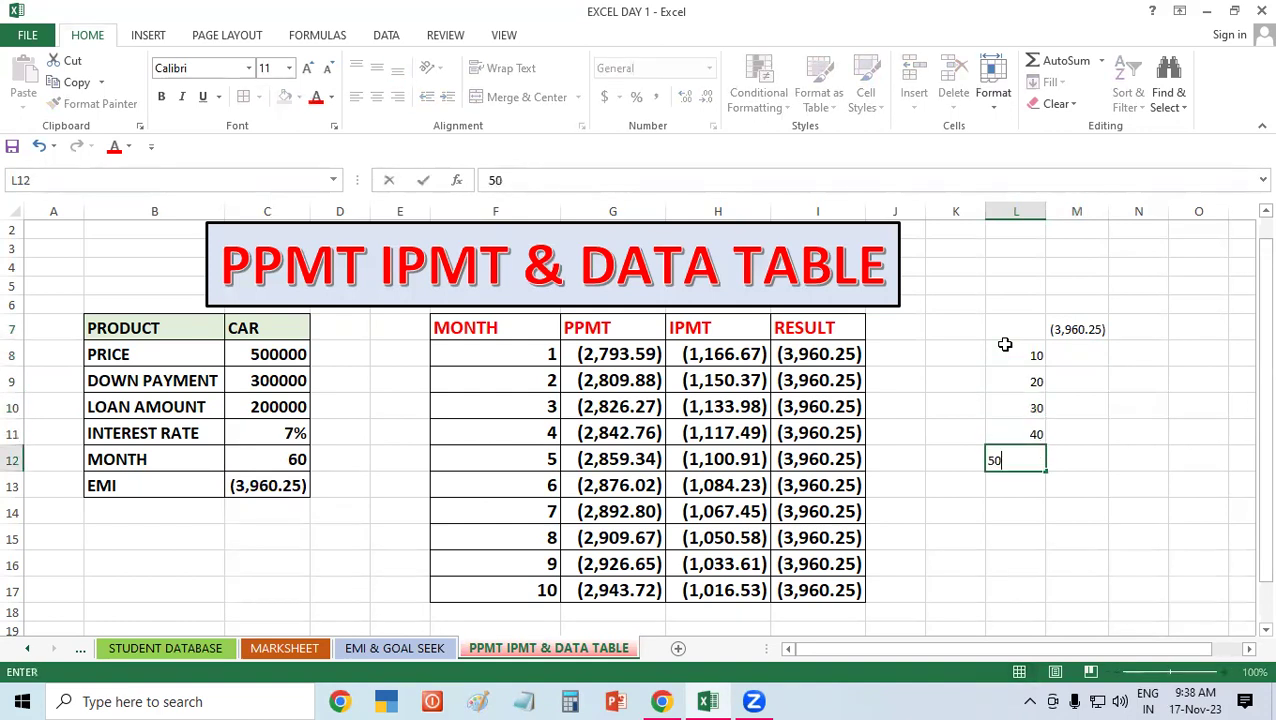
{"action": "key", "text": "Return"}
{"action": "type", "text": "60"}
{"action": "key", "text": "Return"}
{"action": "type", "text": "70"}
{"action": "key", "text": "ctrl+Return"}
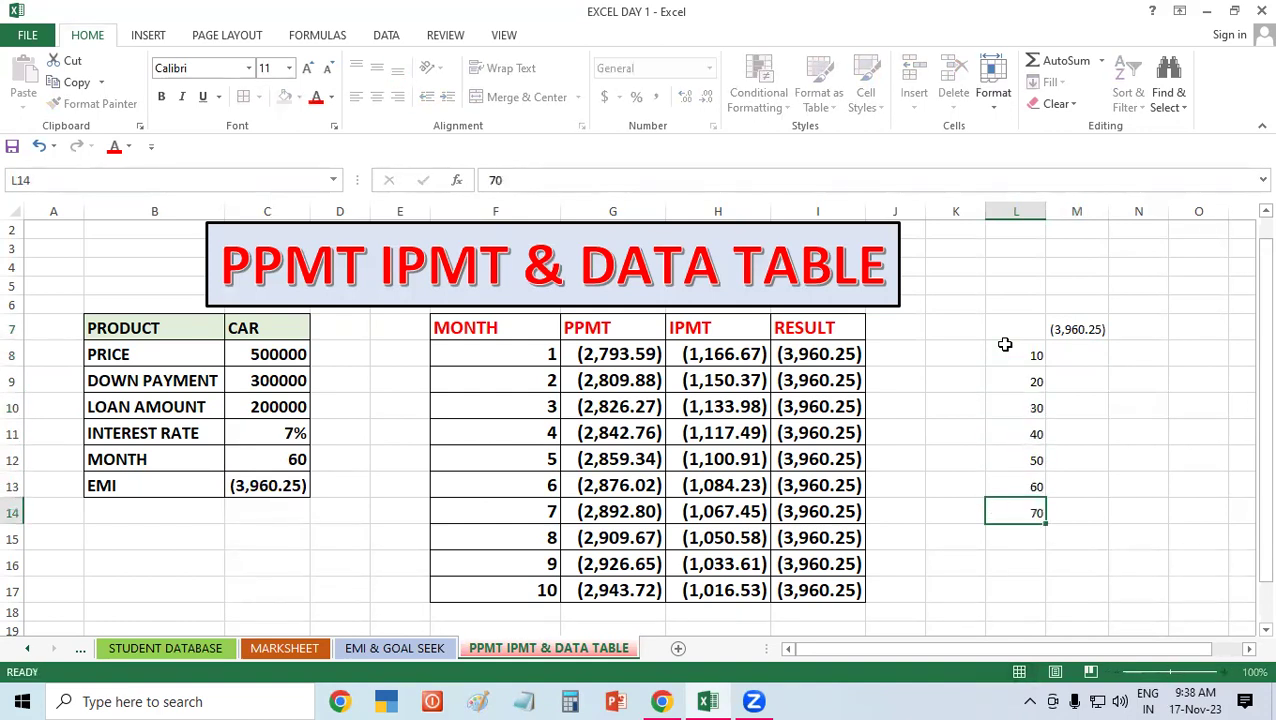
{"action": "key", "text": "Return"}
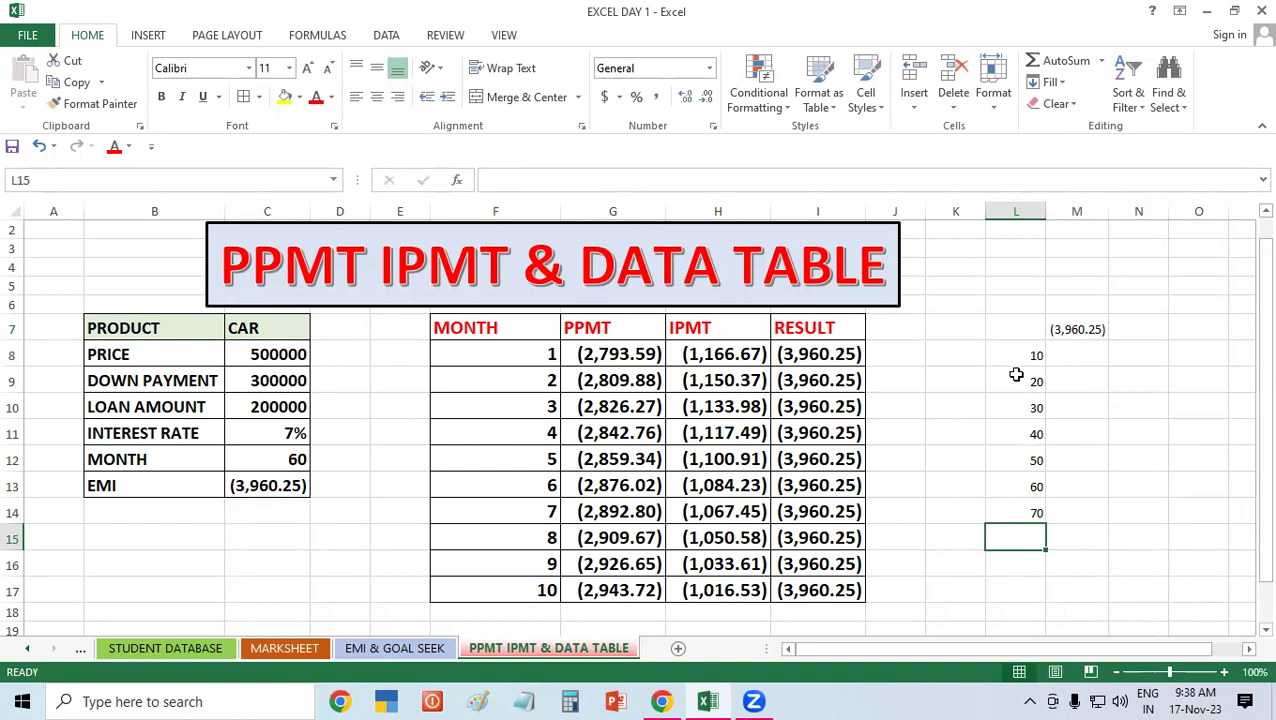
- Check months 10, 20 and 30 and the empty result cells beside them
{"action": "left_click", "coordinate": [1022, 355]}
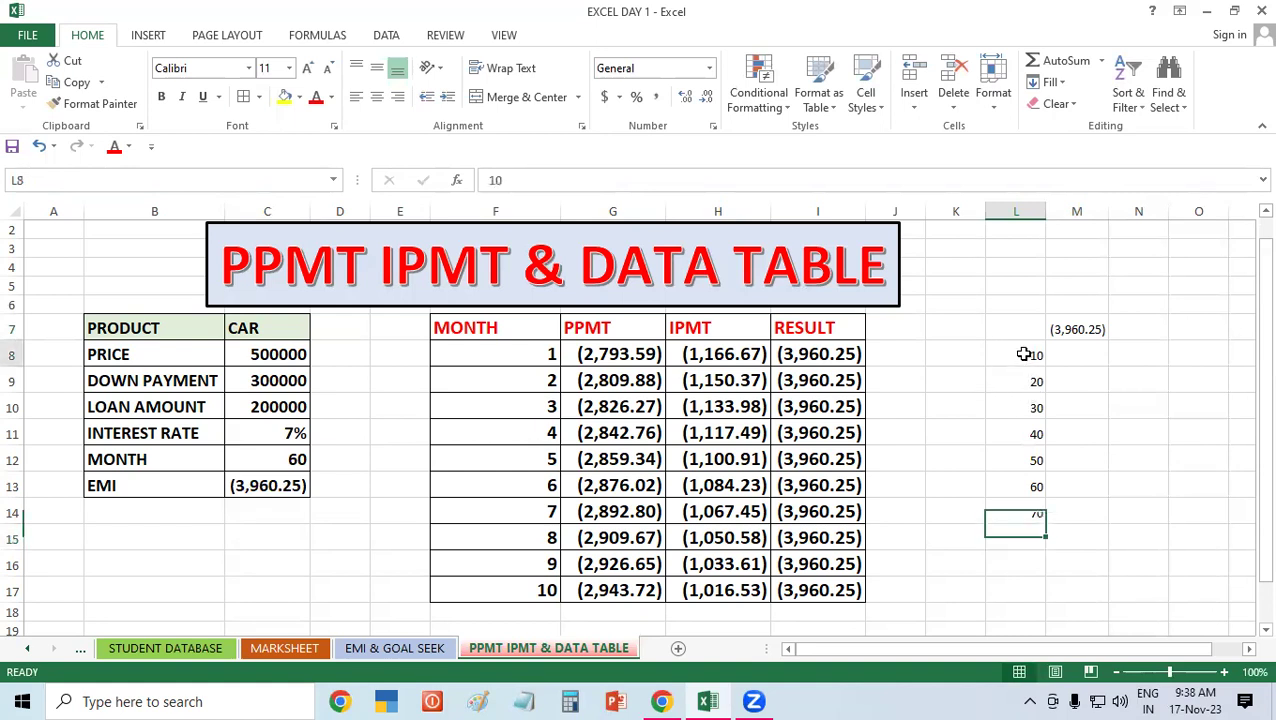
{"action": "left_click", "coordinate": [1095, 350]}
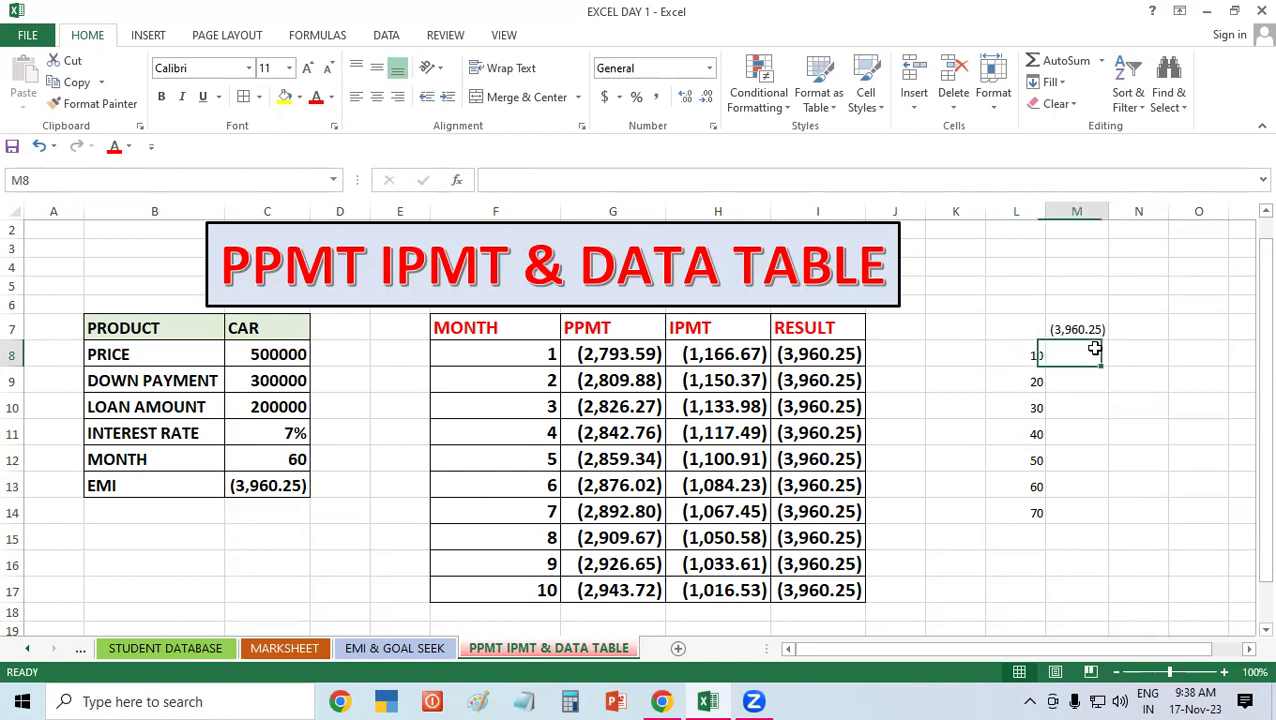
{"action": "left_click", "coordinate": [1018, 378]}
{"action": "left_click", "coordinate": [1085, 381]}
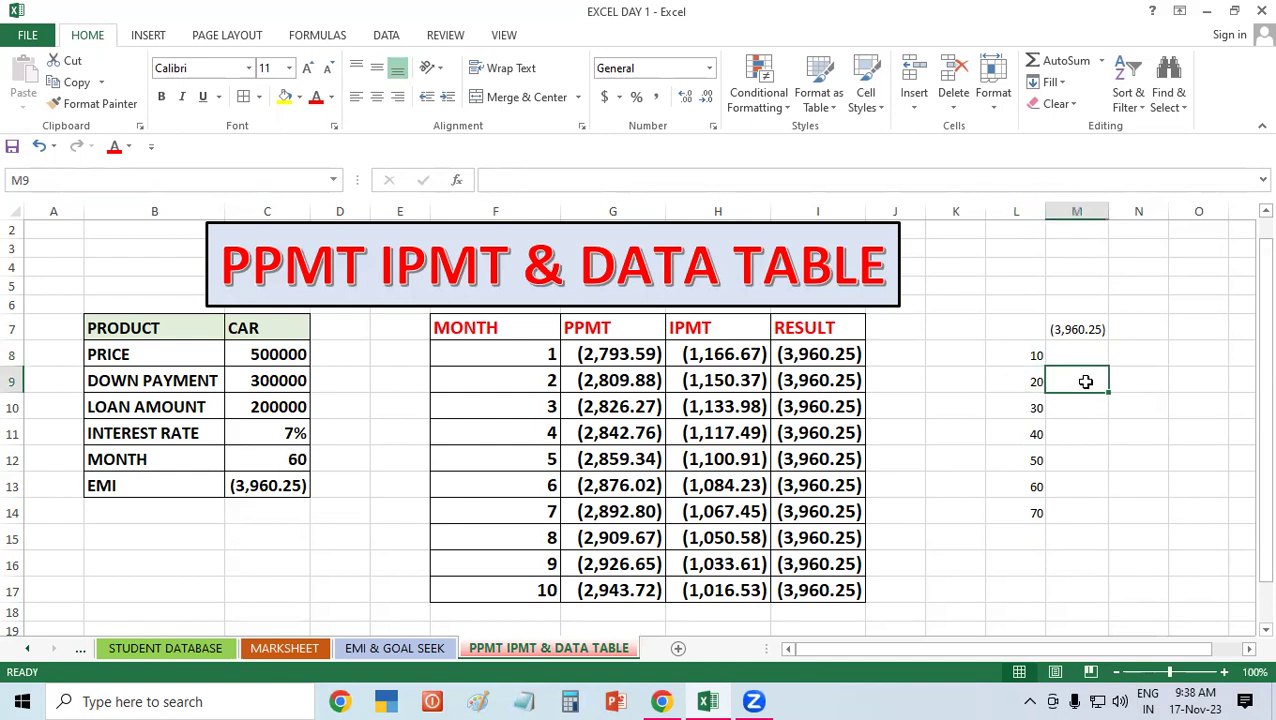
{"action": "left_click", "coordinate": [1021, 403]}
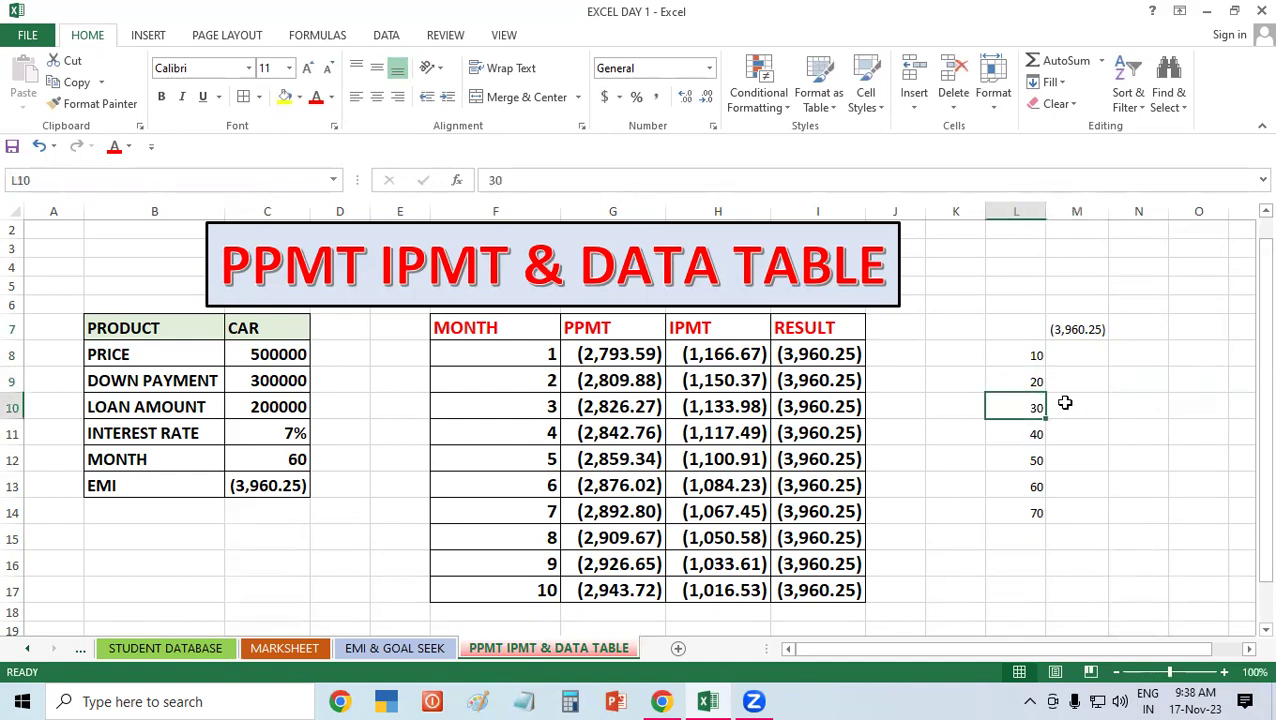
{"action": "left_click", "coordinate": [1076, 395]}
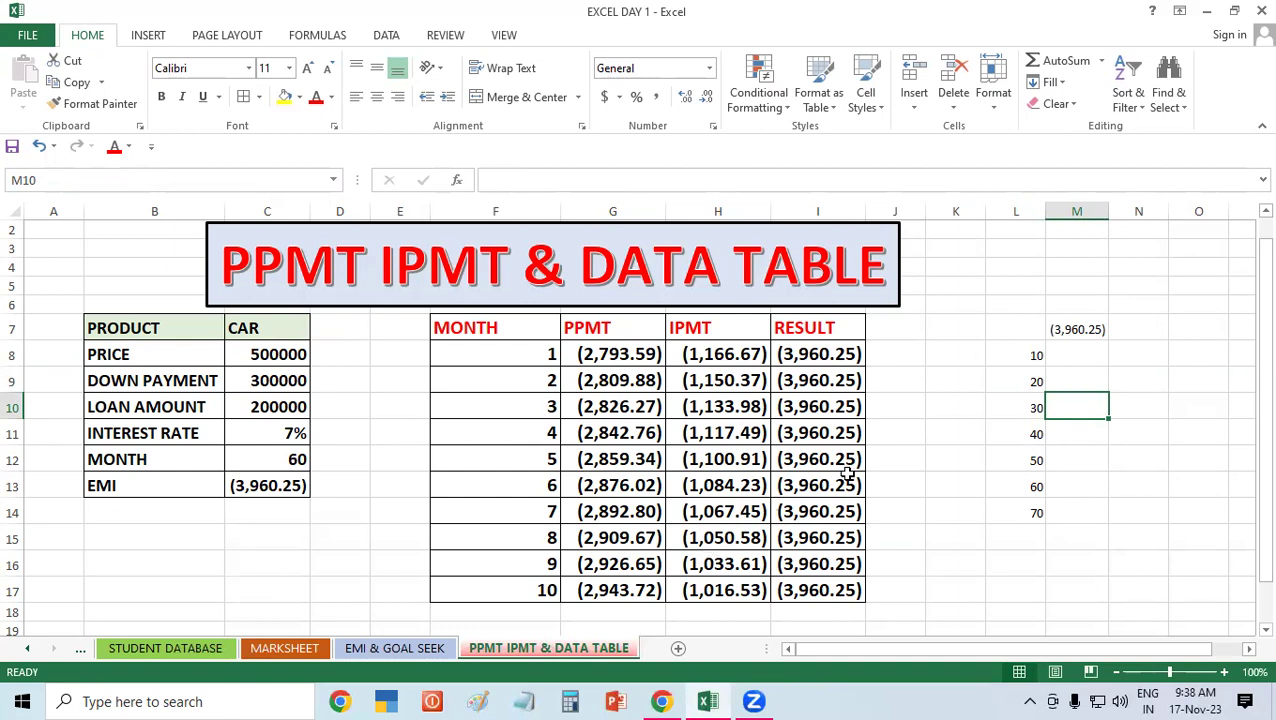
- Give L7:M14 borders, 18-point bold text, then go to the Data tab
{"action": "left_click_drag", "start_coordinate": [1025, 329], "coordinate": [1087, 510]}
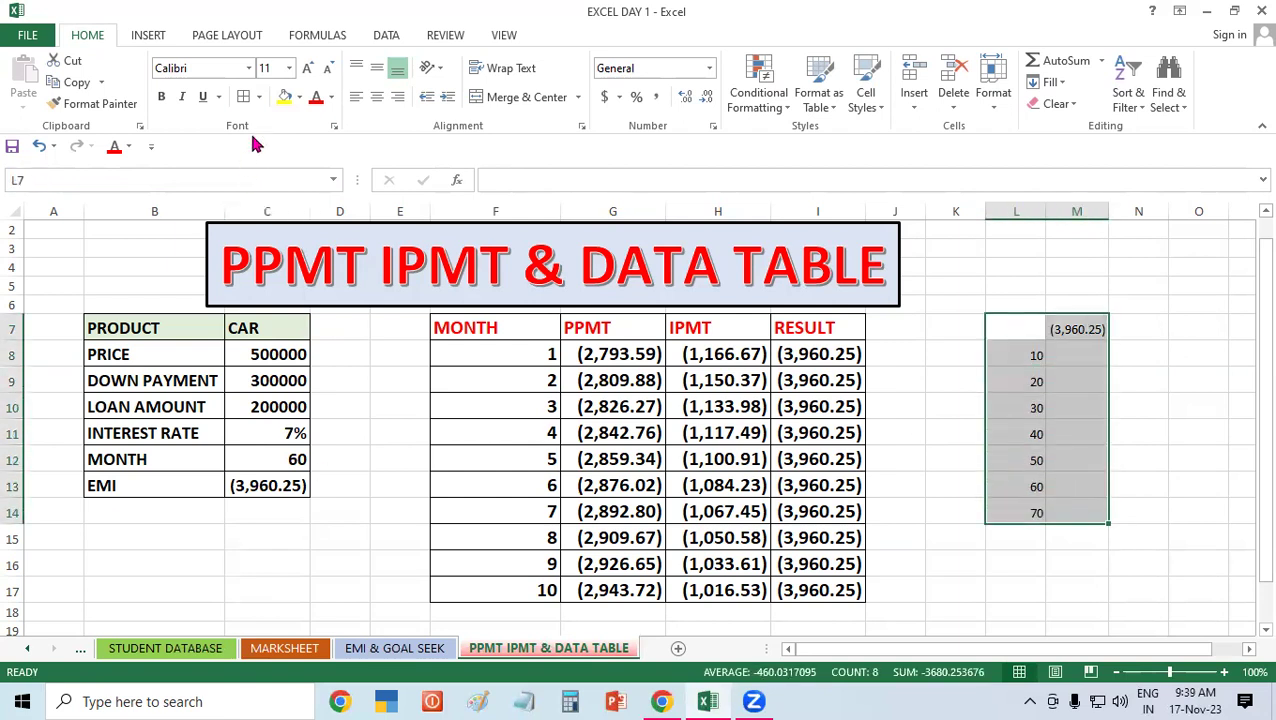
{"action": "left_click", "coordinate": [242, 99]}
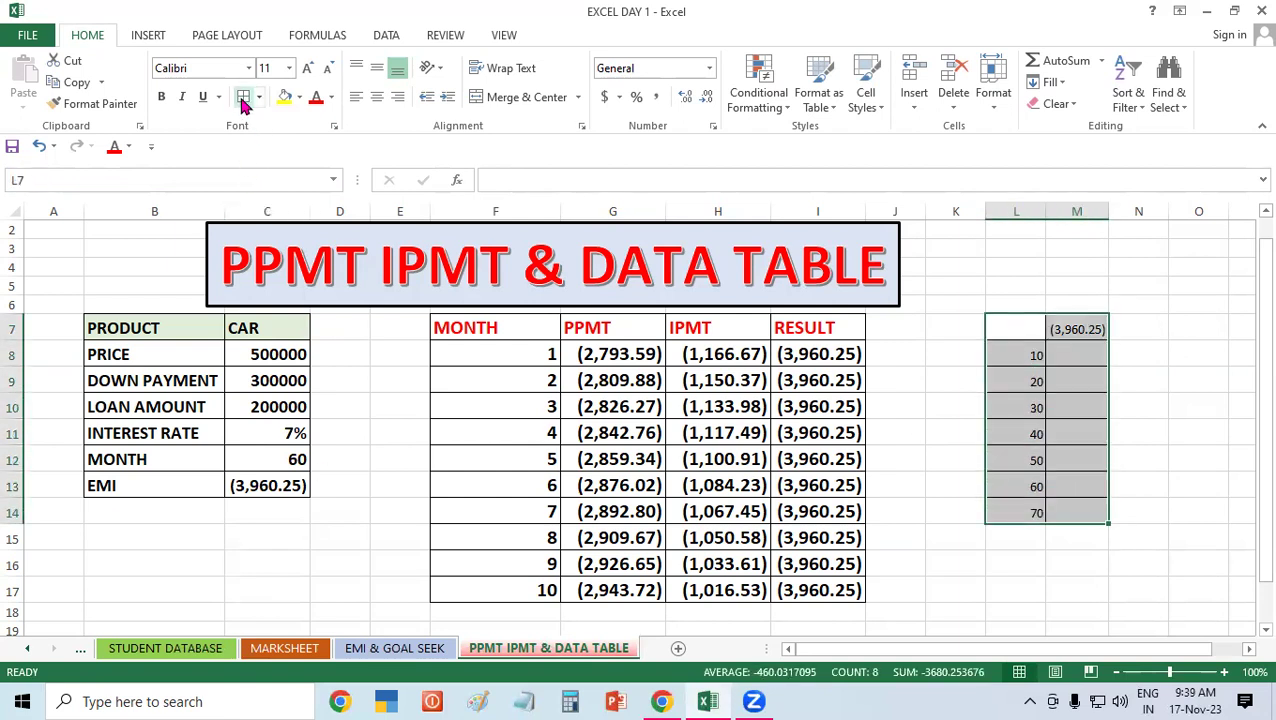
{"action": "left_click", "coordinate": [308, 70]}
{"action": "left_click", "coordinate": [308, 70]}
{"action": "left_click", "coordinate": [308, 70]}
{"action": "left_click", "coordinate": [308, 70]}
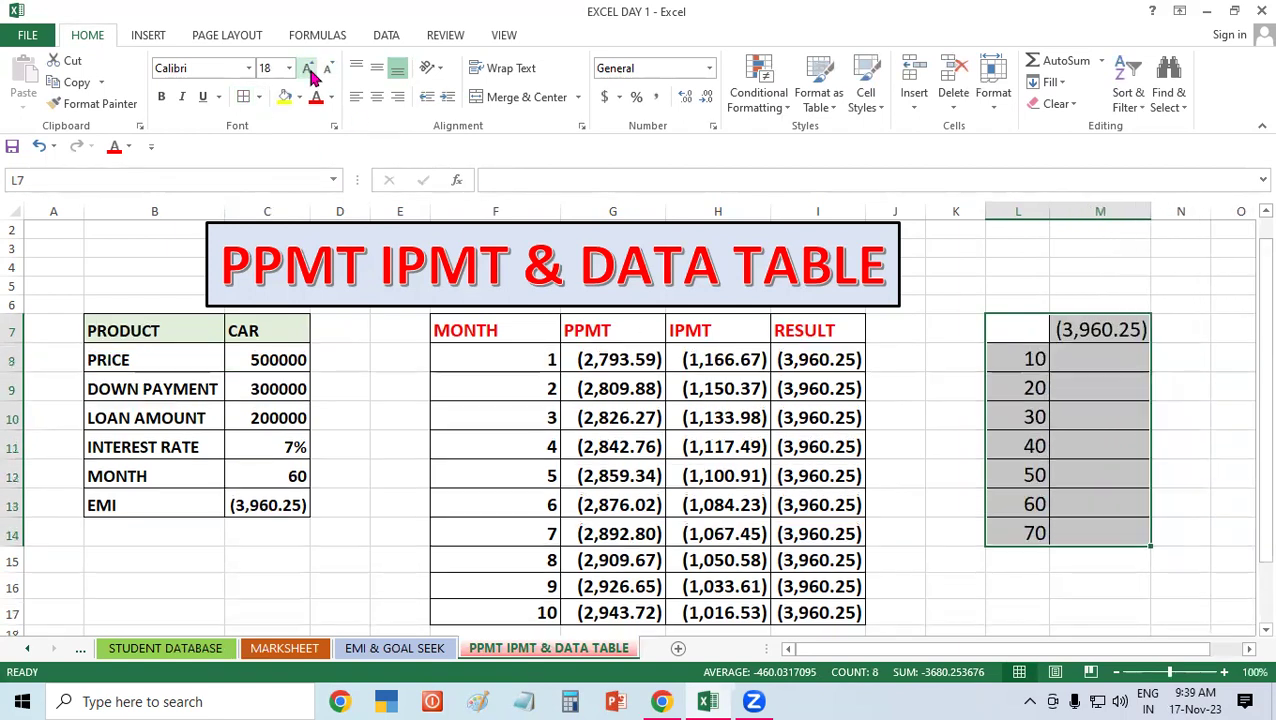
{"action": "left_click", "coordinate": [163, 98]}
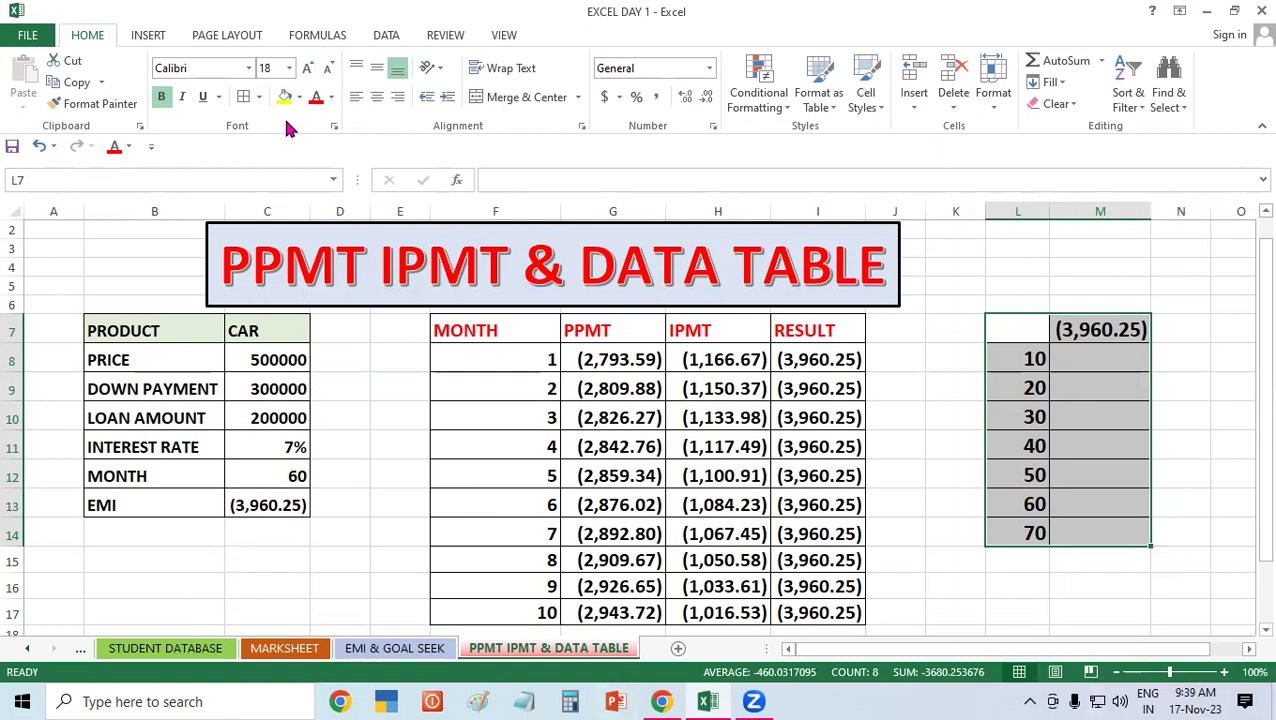
{"action": "left_click", "coordinate": [386, 36]}
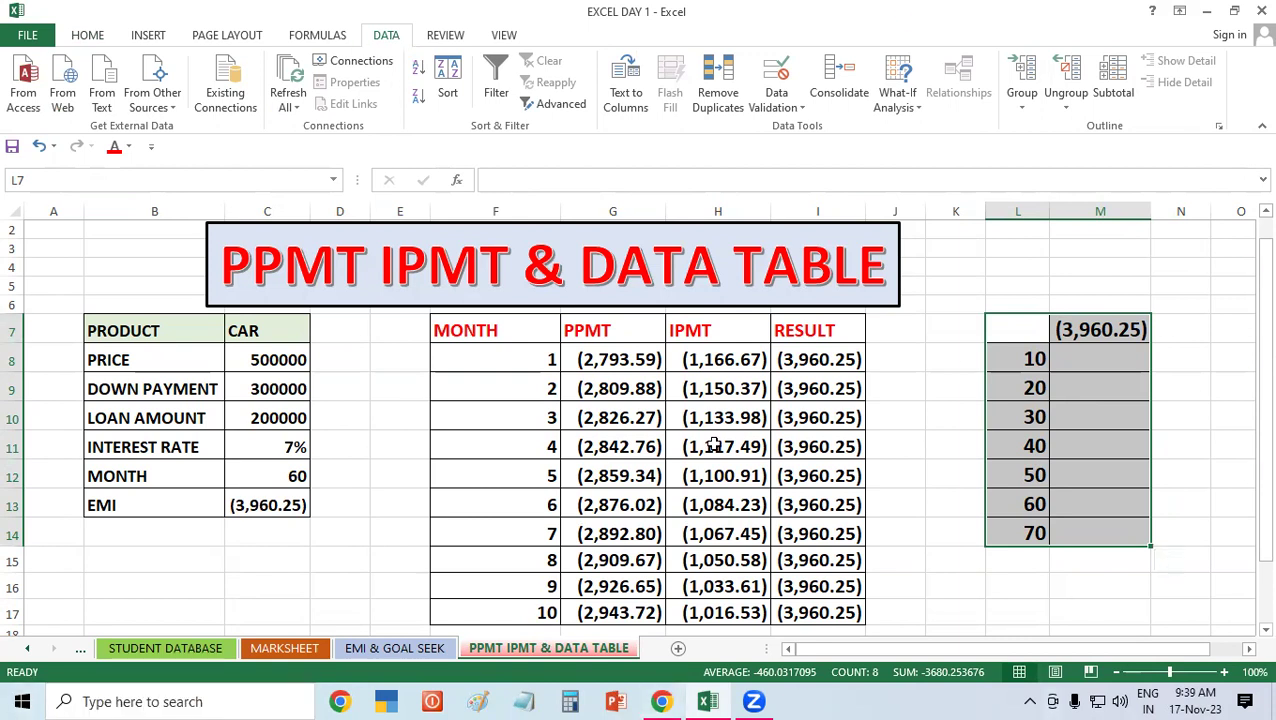
- Build a one-variable Data Table on L7:M14 with C12 as column input cell
{"action": "left_click", "coordinate": [908, 100]}
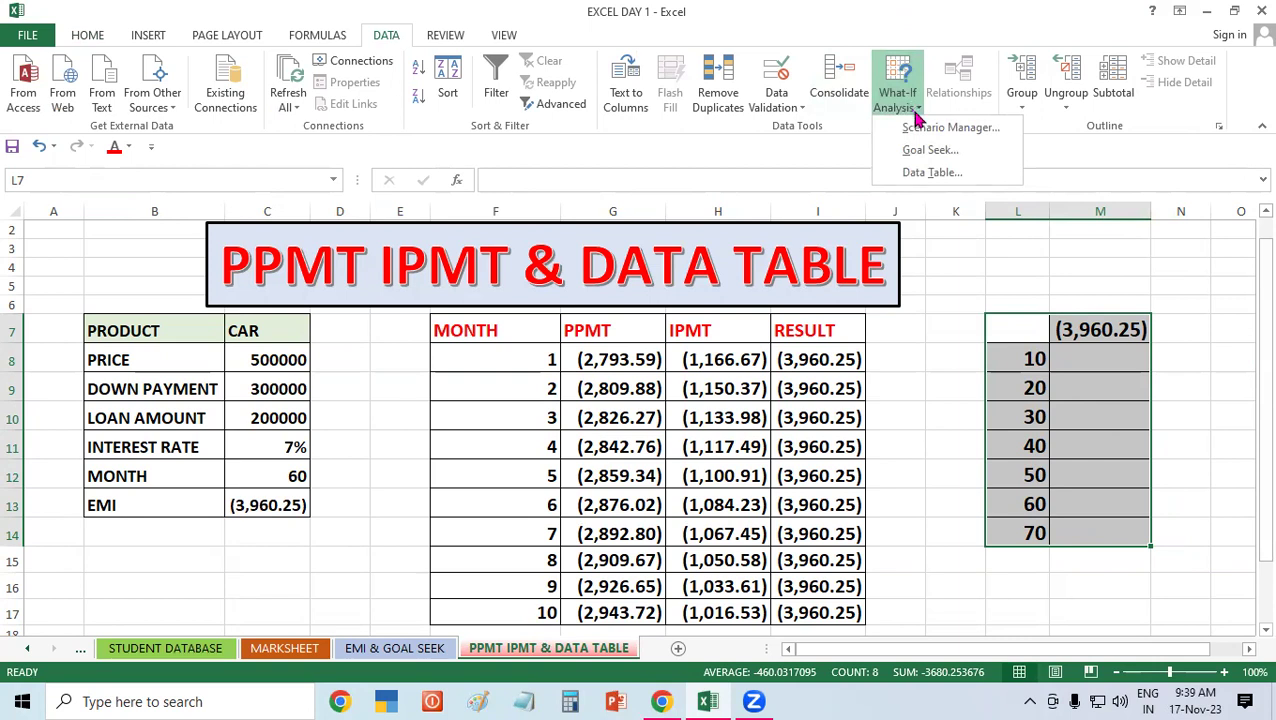
{"action": "left_click", "coordinate": [935, 172]}
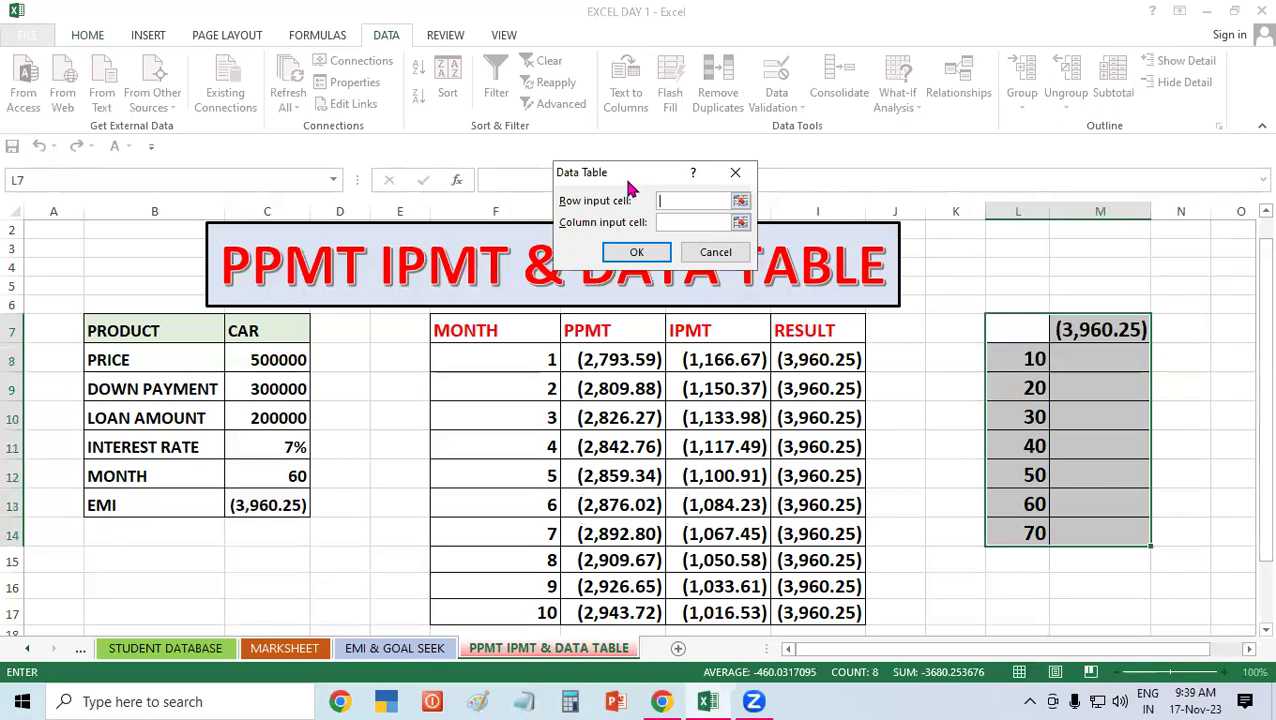
{"action": "left_click_drag", "start_coordinate": [630, 188], "coordinate": [400, 470]}
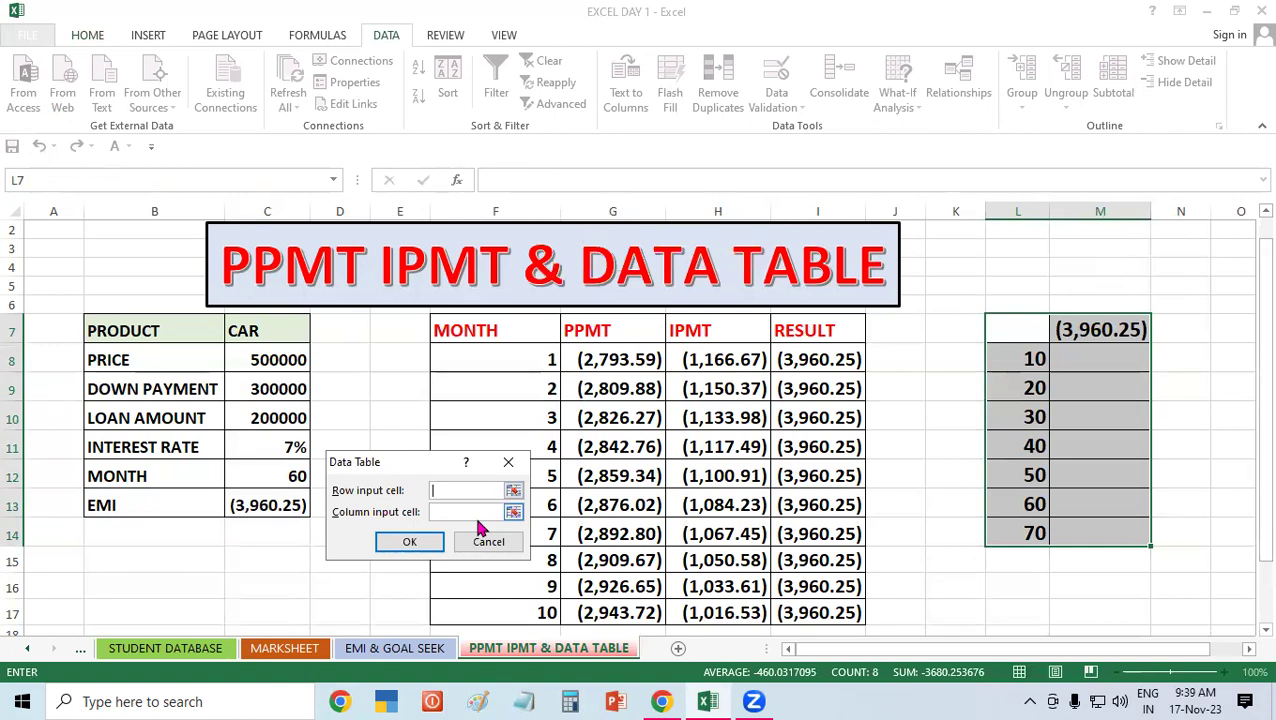
{"action": "left_click", "coordinate": [472, 514]}
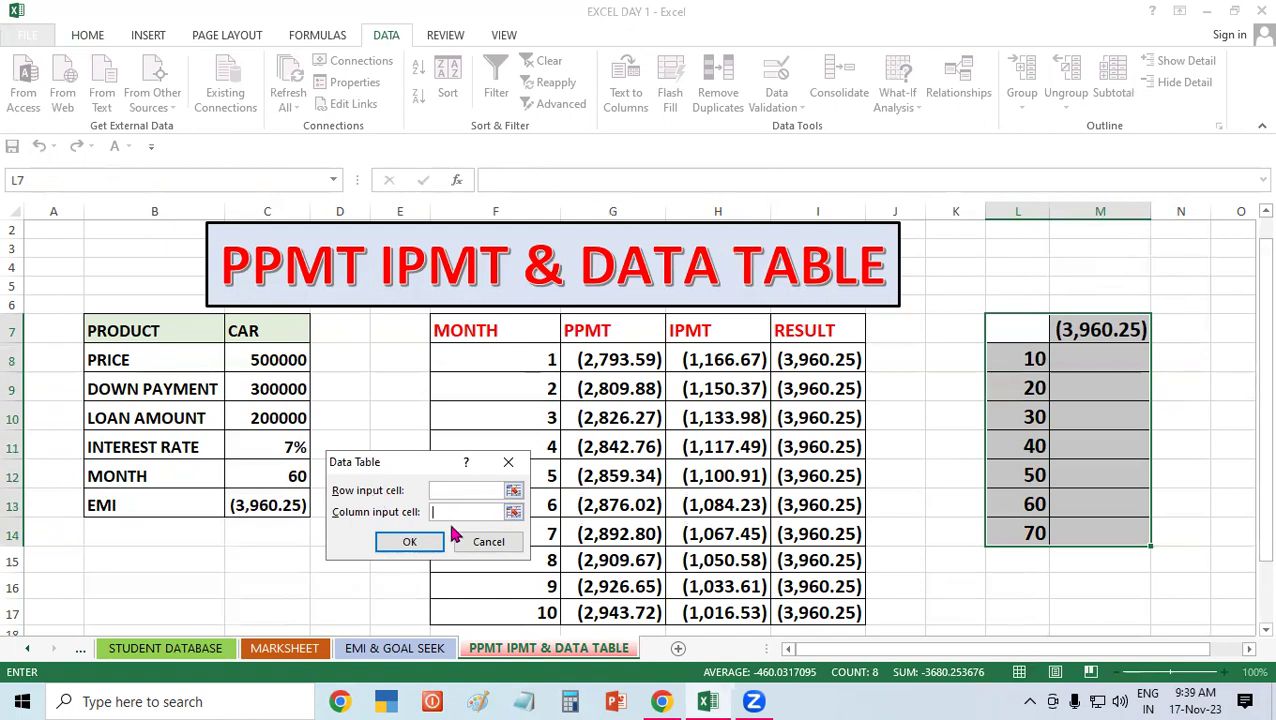
{"action": "left_click", "coordinate": [263, 477]}
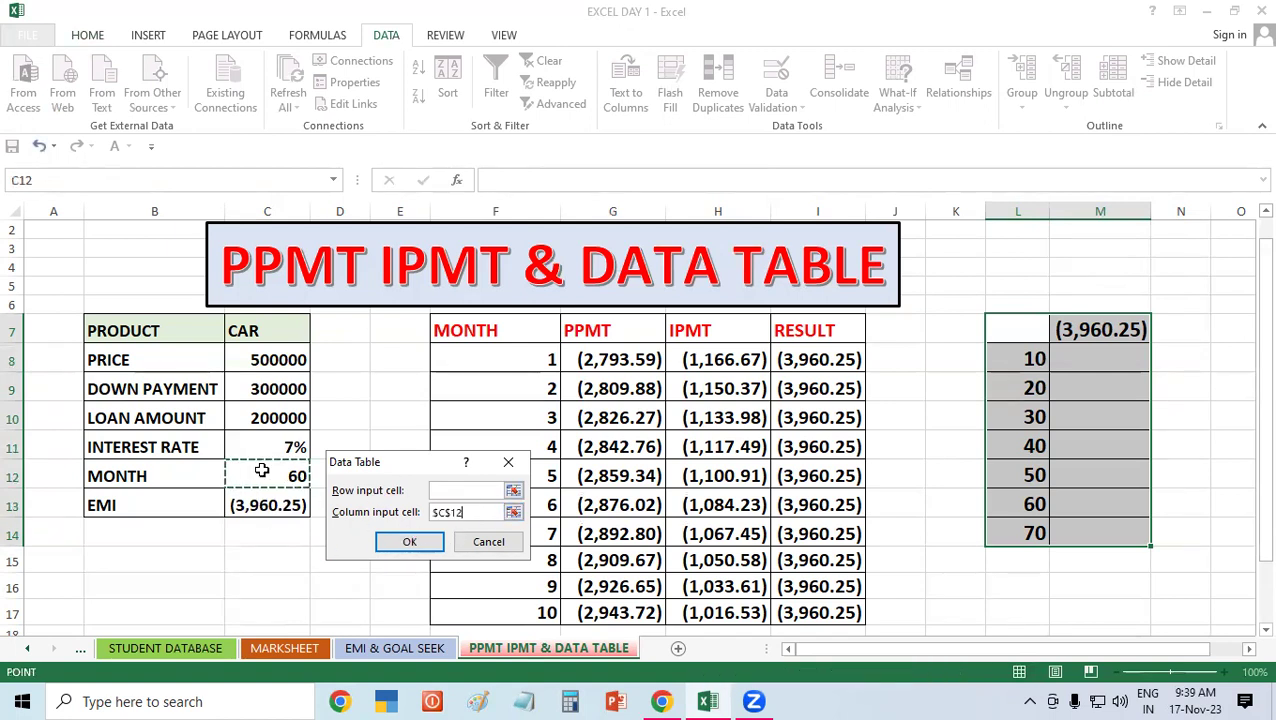
{"action": "left_click", "coordinate": [409, 541]}
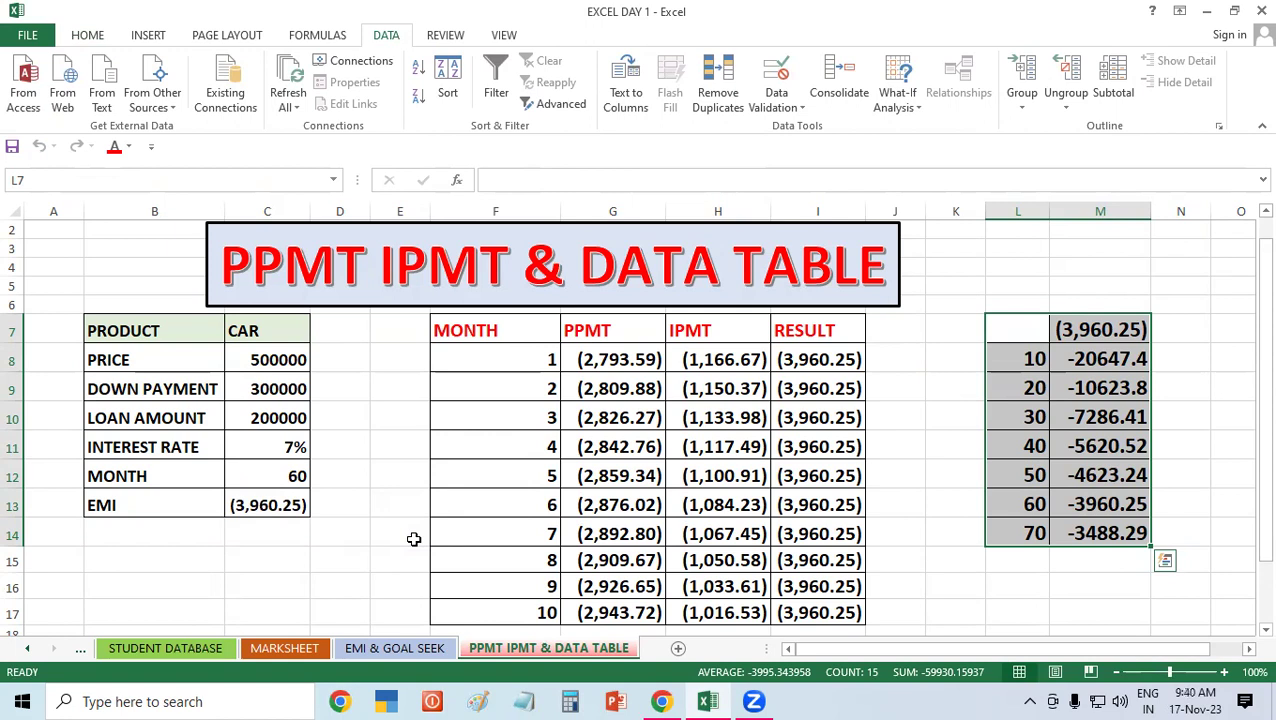
- Delete the computed EMI values in M8:M14
{"action": "left_click", "coordinate": [1060, 296]}
{"action": "left_click", "coordinate": [1094, 376]}
{"action": "left_click_drag", "start_coordinate": [1094, 376], "coordinate": [1125, 530]}
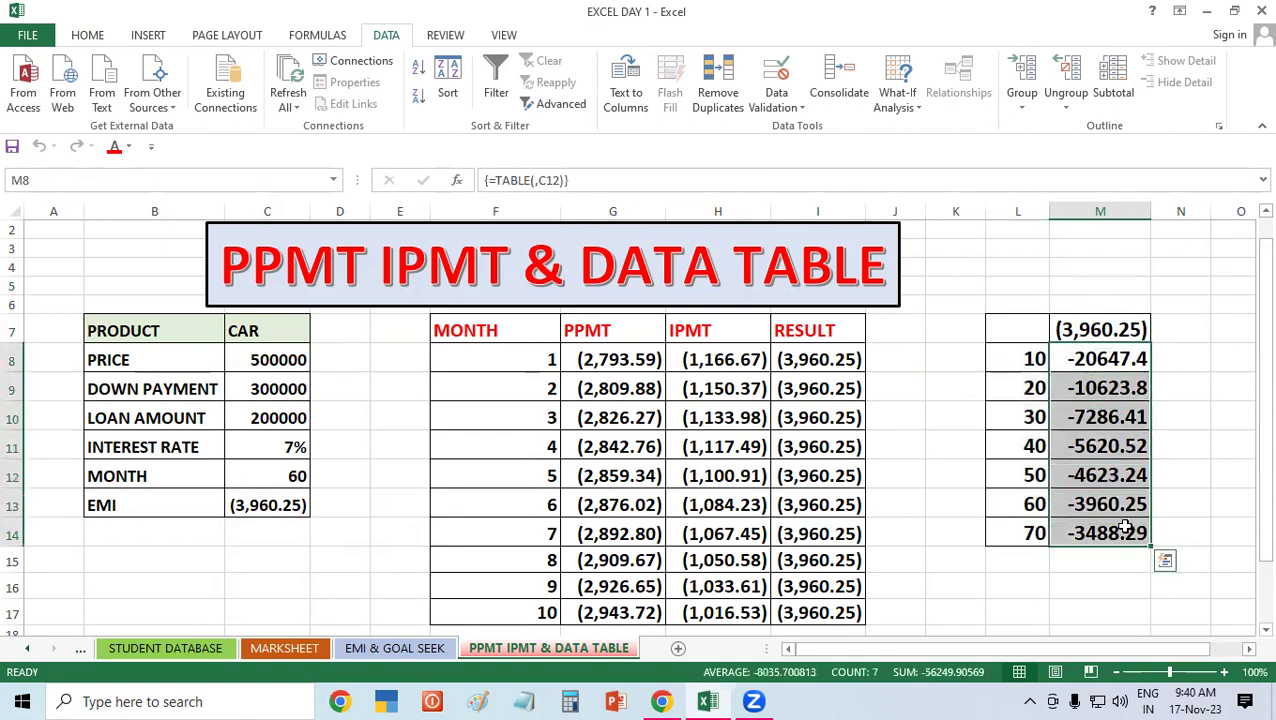
{"action": "key", "text": "Delete"}
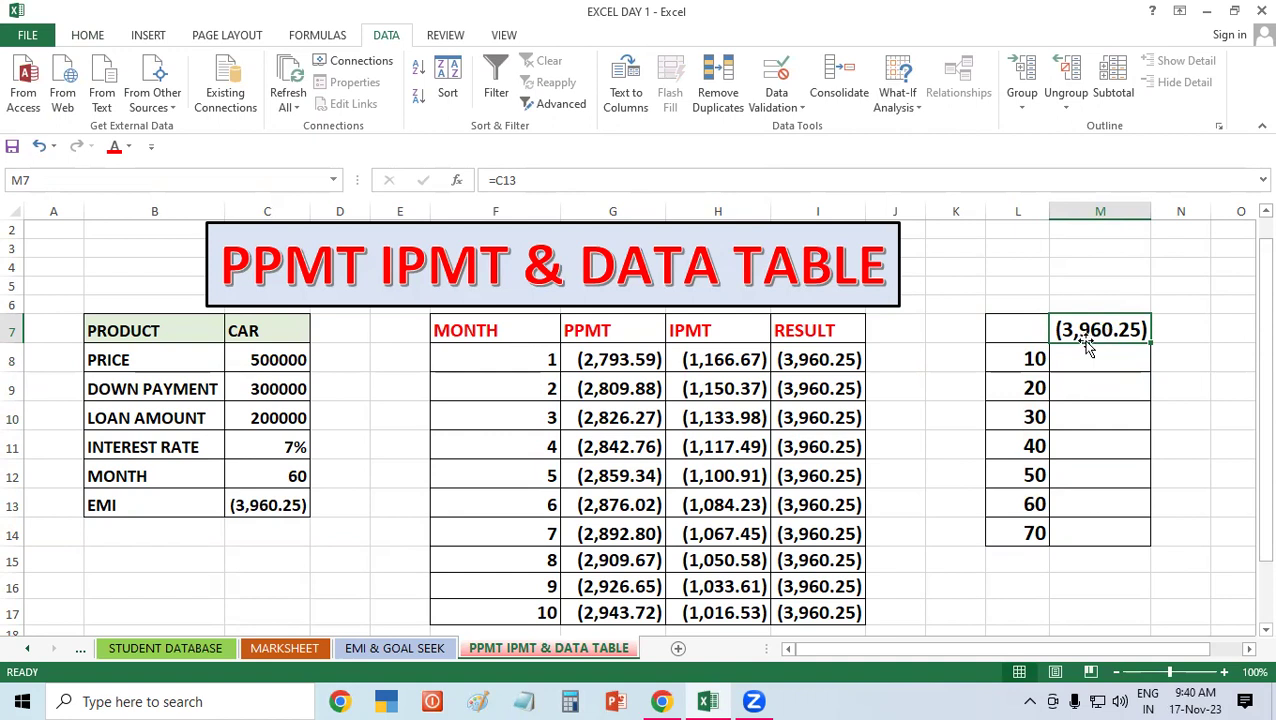
- Check months 10 and 20, then reselect the whole L7:M14 range
{"action": "left_click", "coordinate": [1032, 359]}
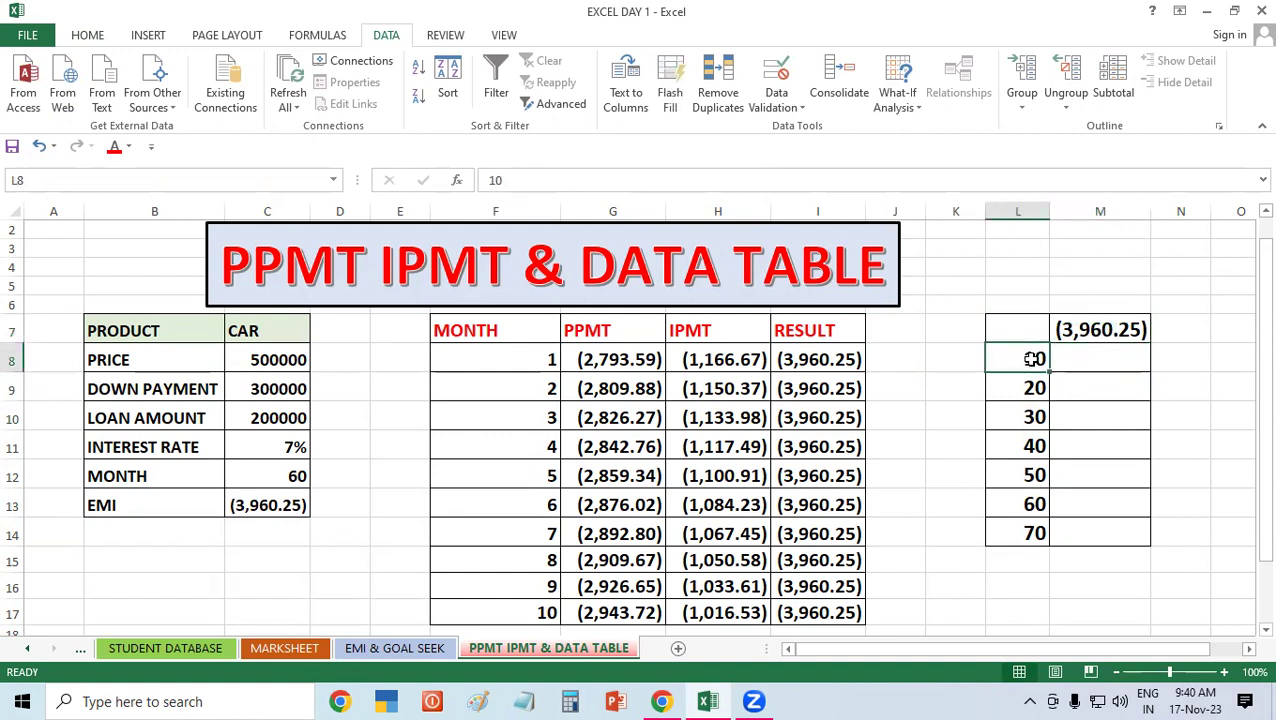
{"action": "left_click", "coordinate": [1024, 388]}
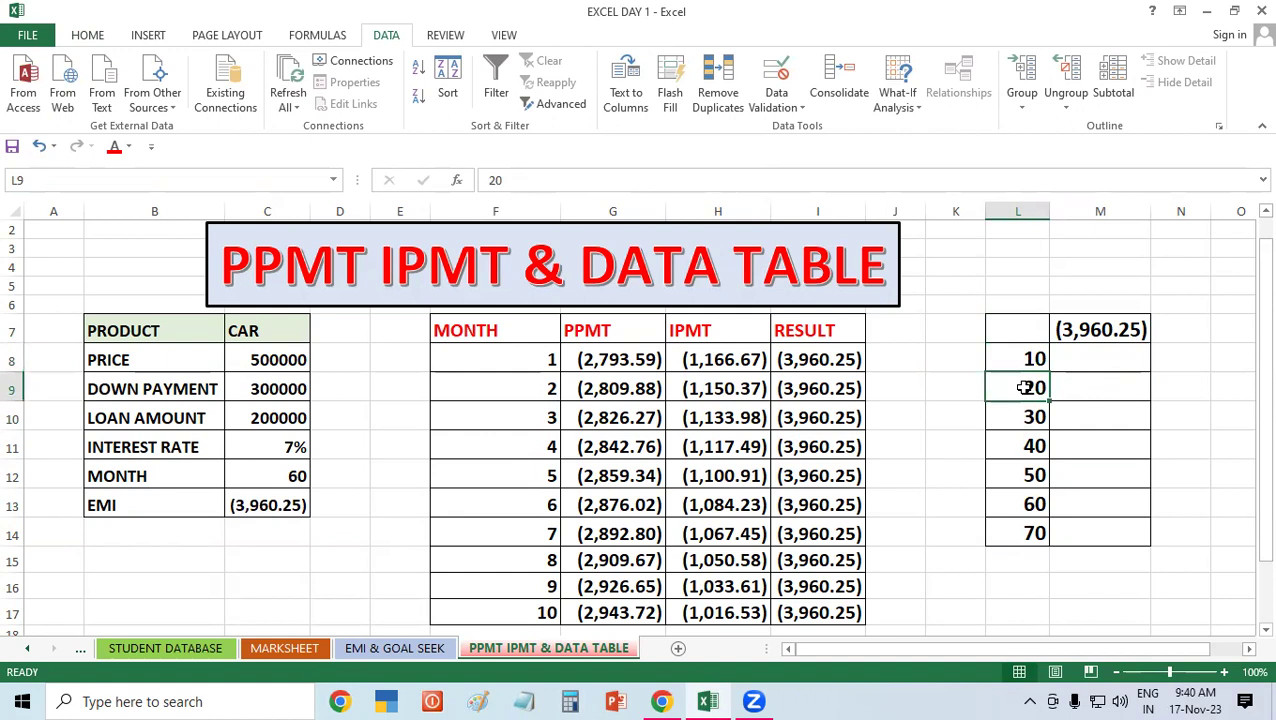
{"action": "left_click", "coordinate": [1059, 600]}
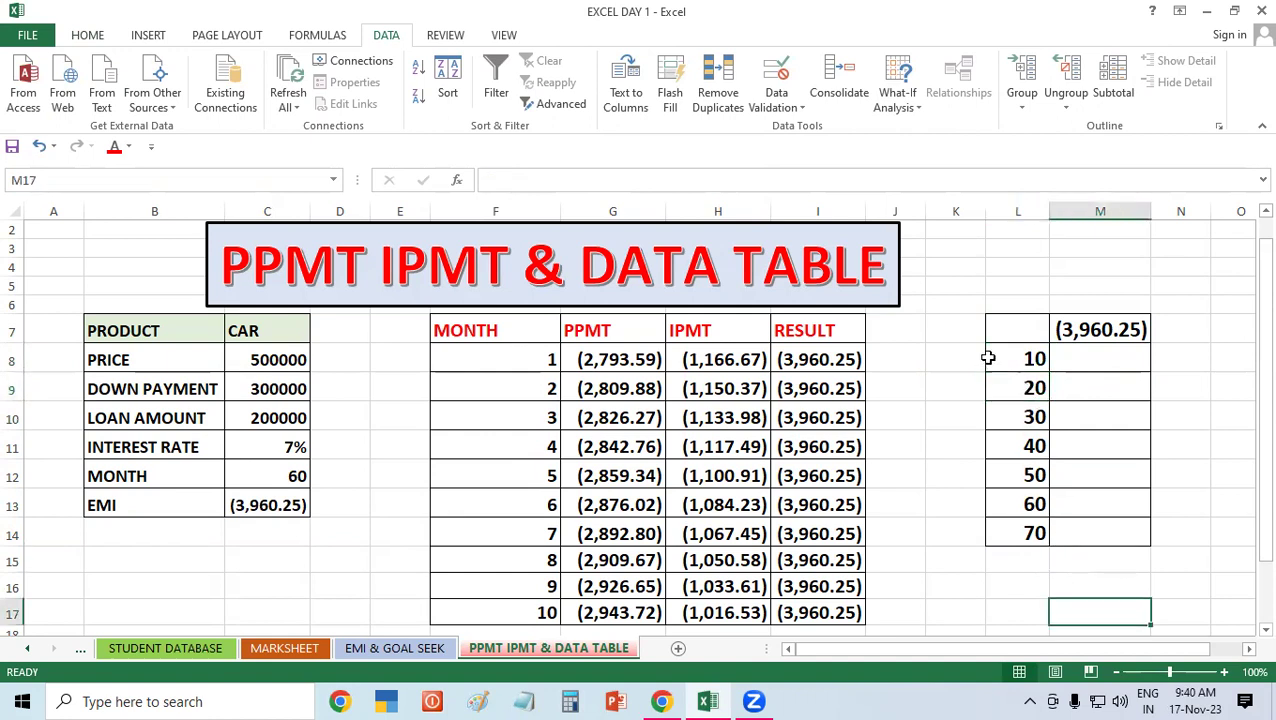
{"action": "mouse_move", "coordinate": [1005, 313]}
{"action": "left_mouse_down"}
{"action": "mouse_move", "coordinate": [1057, 362]}
{"action": "mouse_move", "coordinate": [1091, 467]}
{"action": "left_mouse_up"}
{"action": "left_click", "coordinate": [1078, 548]}
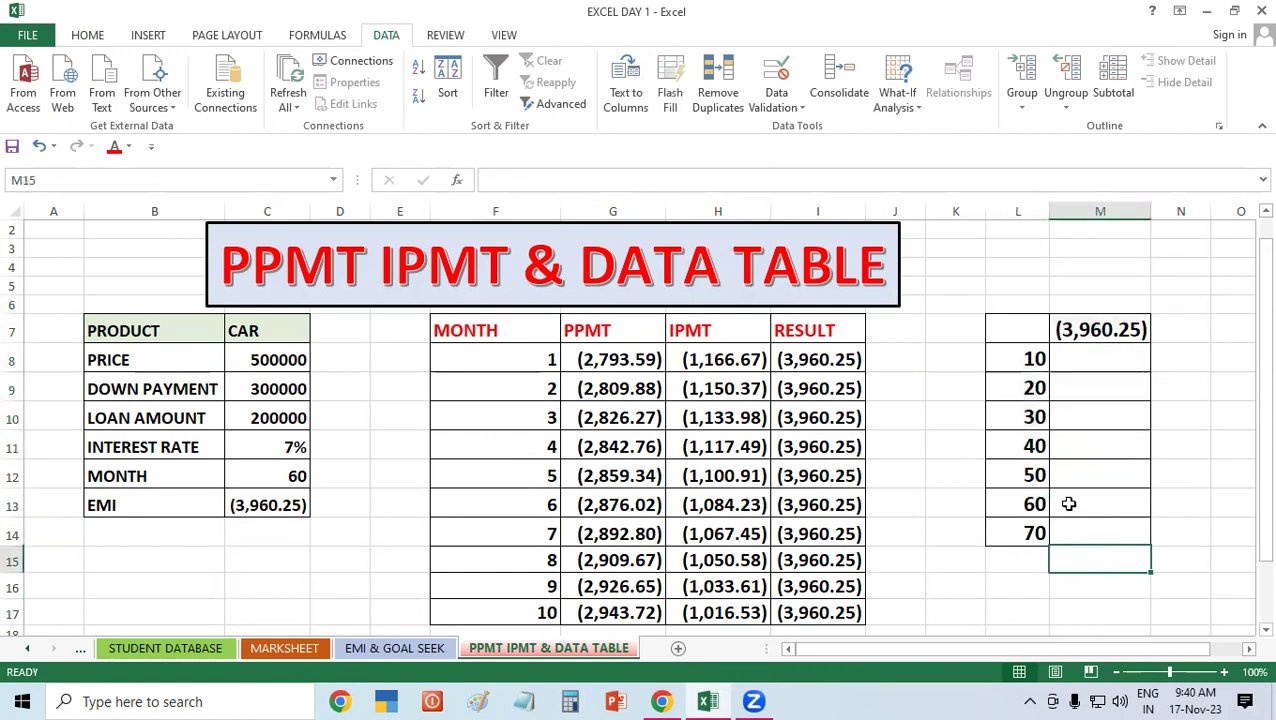
{"action": "mouse_move", "coordinate": [1031, 338]}
{"action": "left_mouse_down"}
{"action": "mouse_move", "coordinate": [1099, 459]}
{"action": "mouse_move", "coordinate": [1100, 538]}
{"action": "left_mouse_up"}
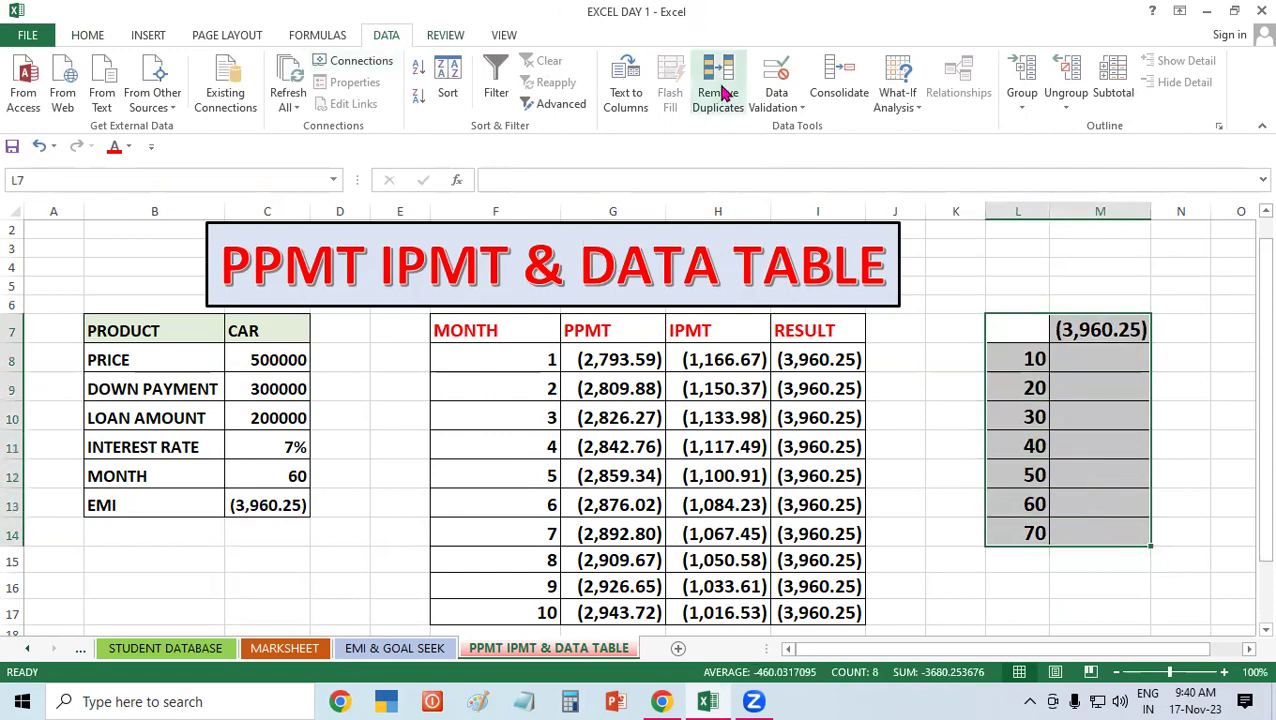
- Recreate the Data Table on L7:M14 using $C$12 as the column input cell
{"action": "left_click", "coordinate": [912, 97]}
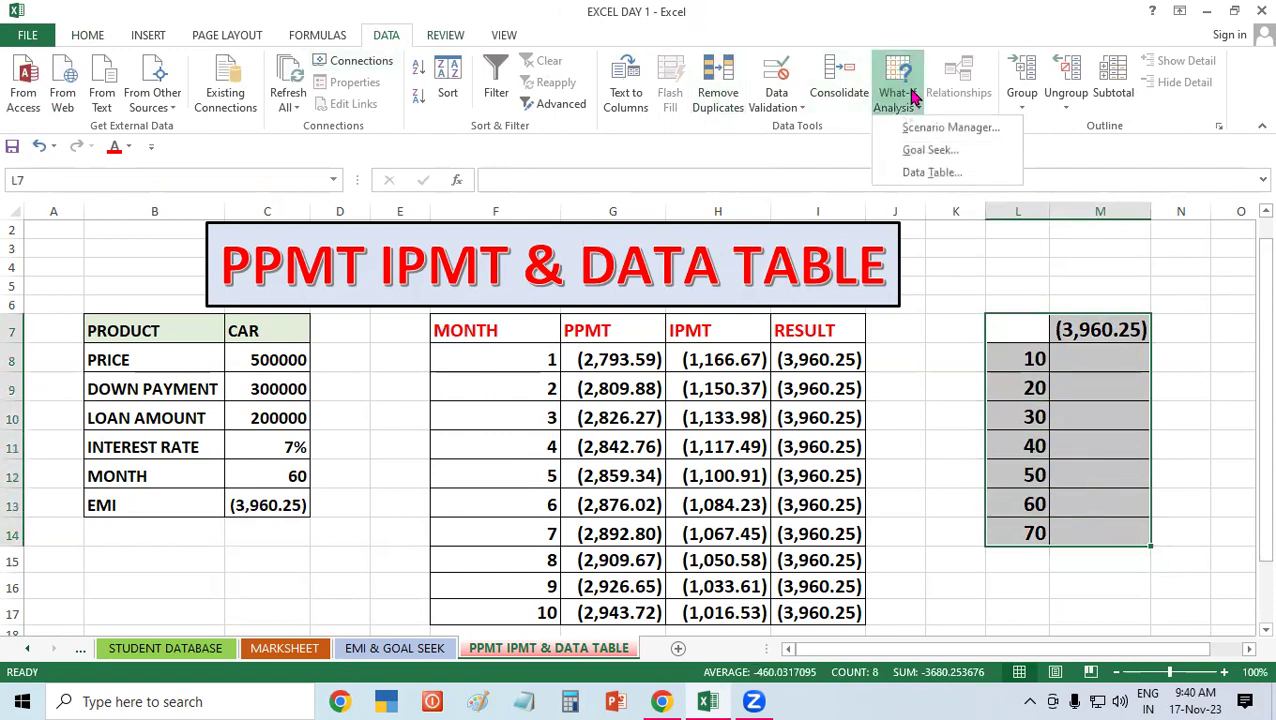
{"action": "left_click", "coordinate": [925, 172]}
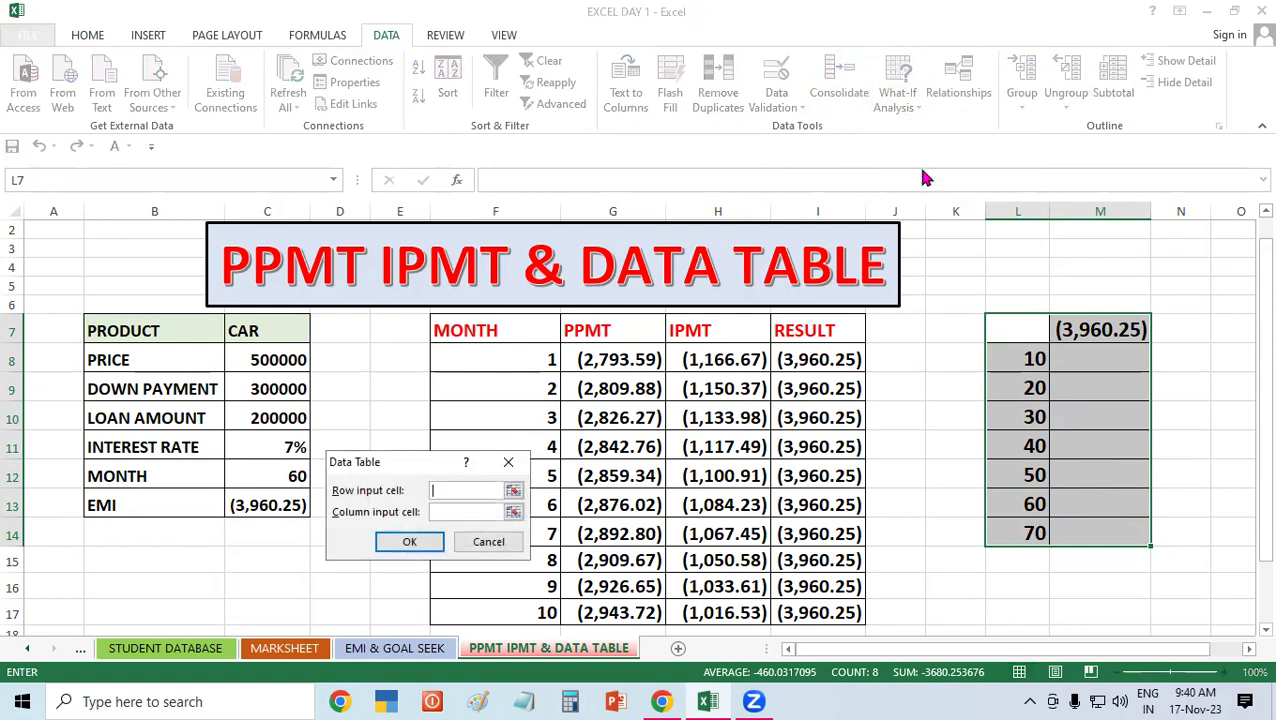
{"action": "left_click", "coordinate": [459, 516]}
{"action": "left_click", "coordinate": [459, 516]}
{"action": "left_click", "coordinate": [296, 476]}
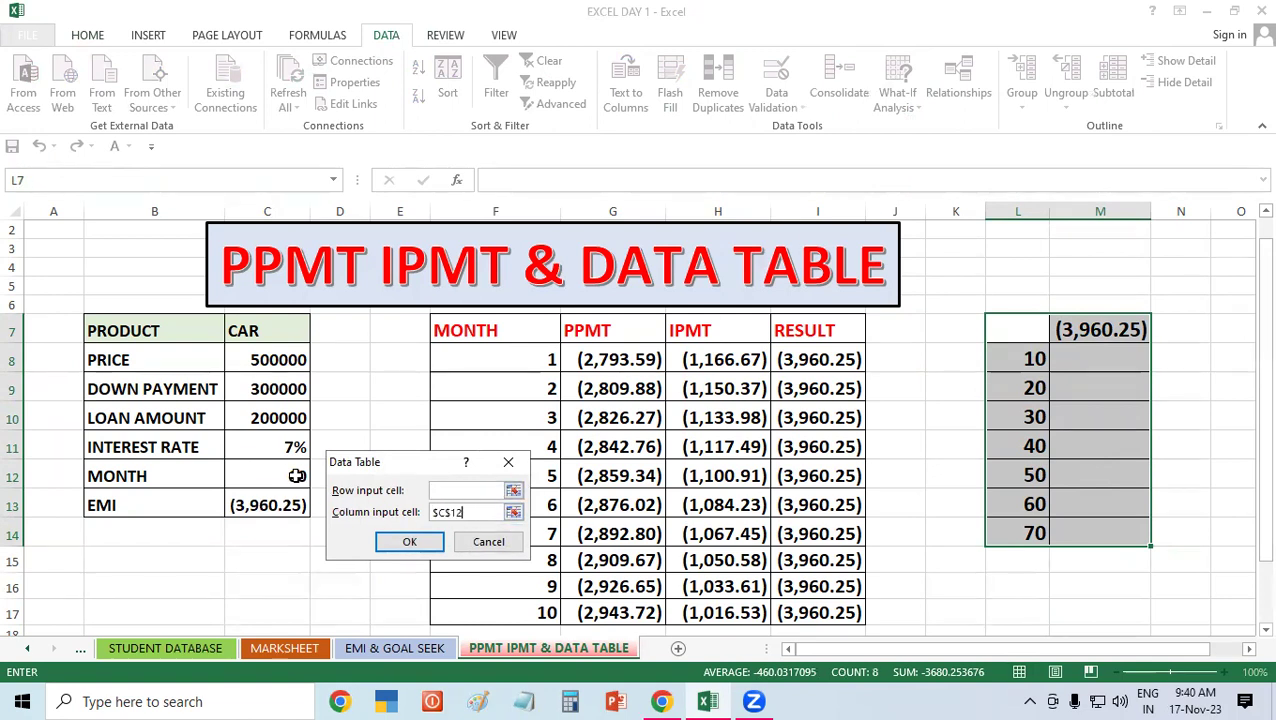
{"action": "left_click", "coordinate": [409, 541]}
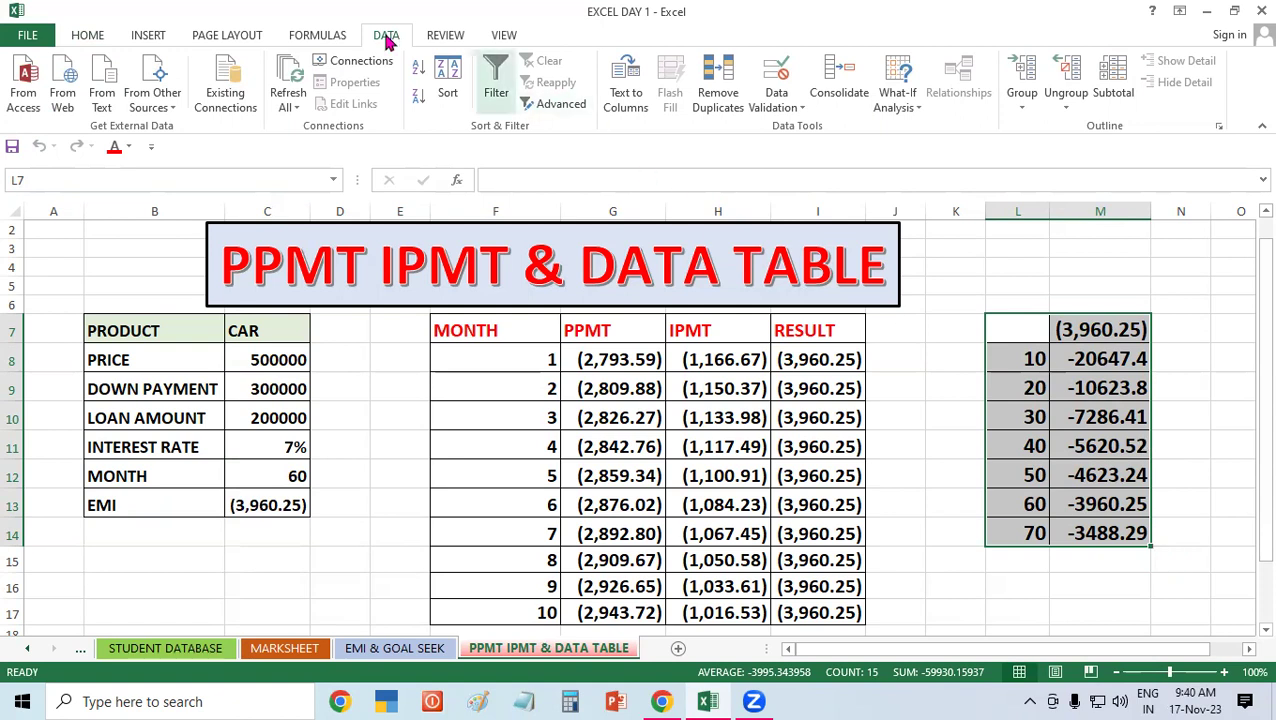
- Format the data table as Number with 2 decimals and negatives shown as (1234.10)
{"action": "left_click", "coordinate": [94, 38]}
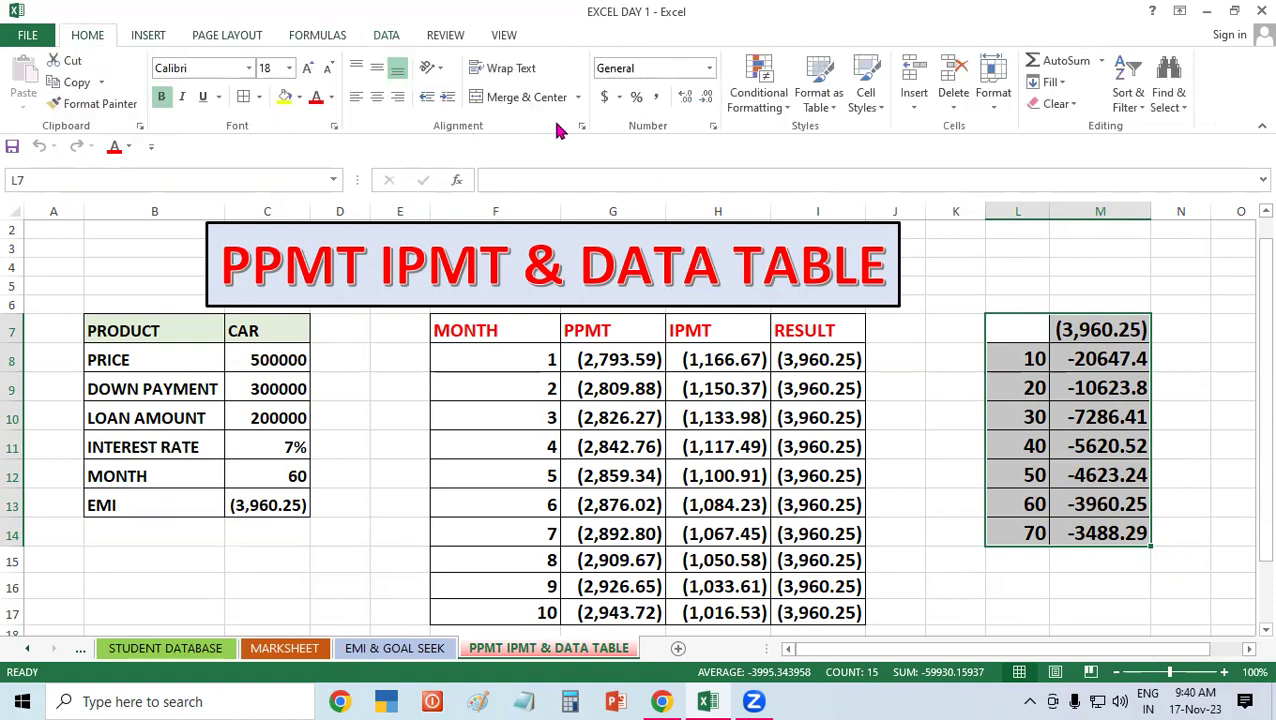
{"action": "left_click", "coordinate": [712, 128]}
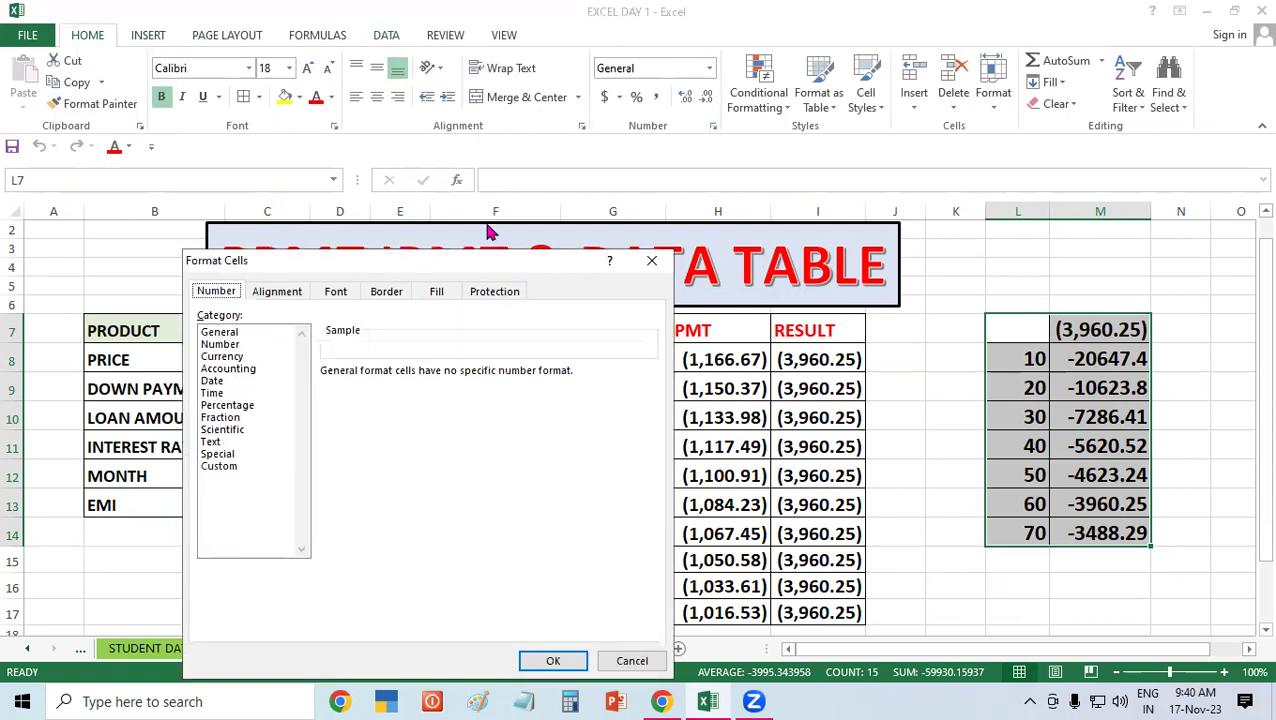
{"action": "left_click", "coordinate": [236, 344]}
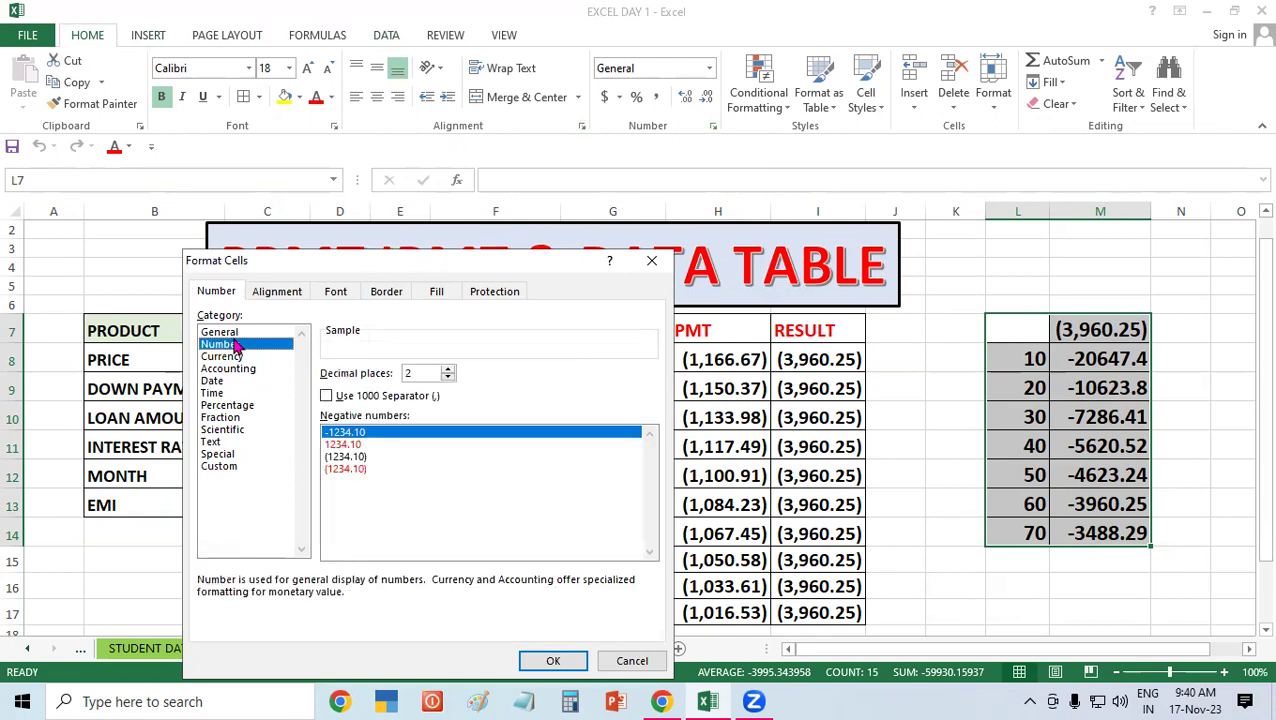
{"action": "left_click", "coordinate": [342, 456]}
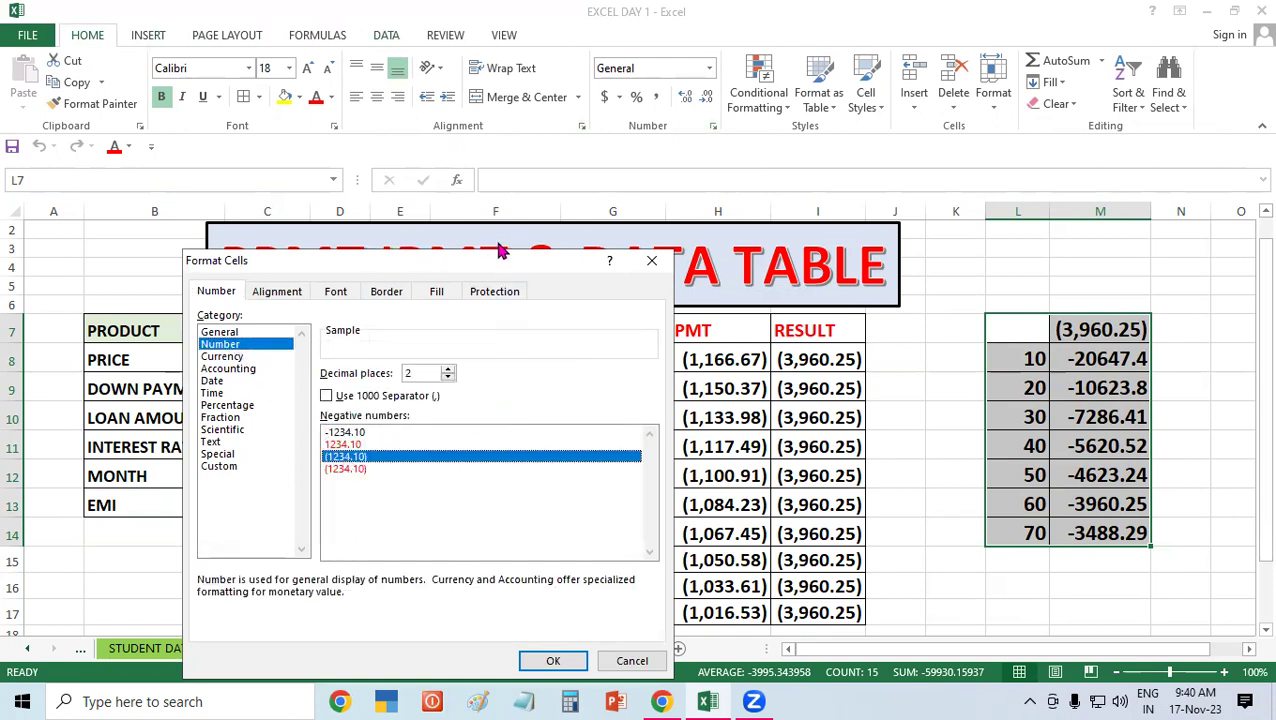
{"action": "left_click_drag", "start_coordinate": [500, 259], "coordinate": [500, 84]}
{"action": "left_click", "coordinate": [553, 484]}
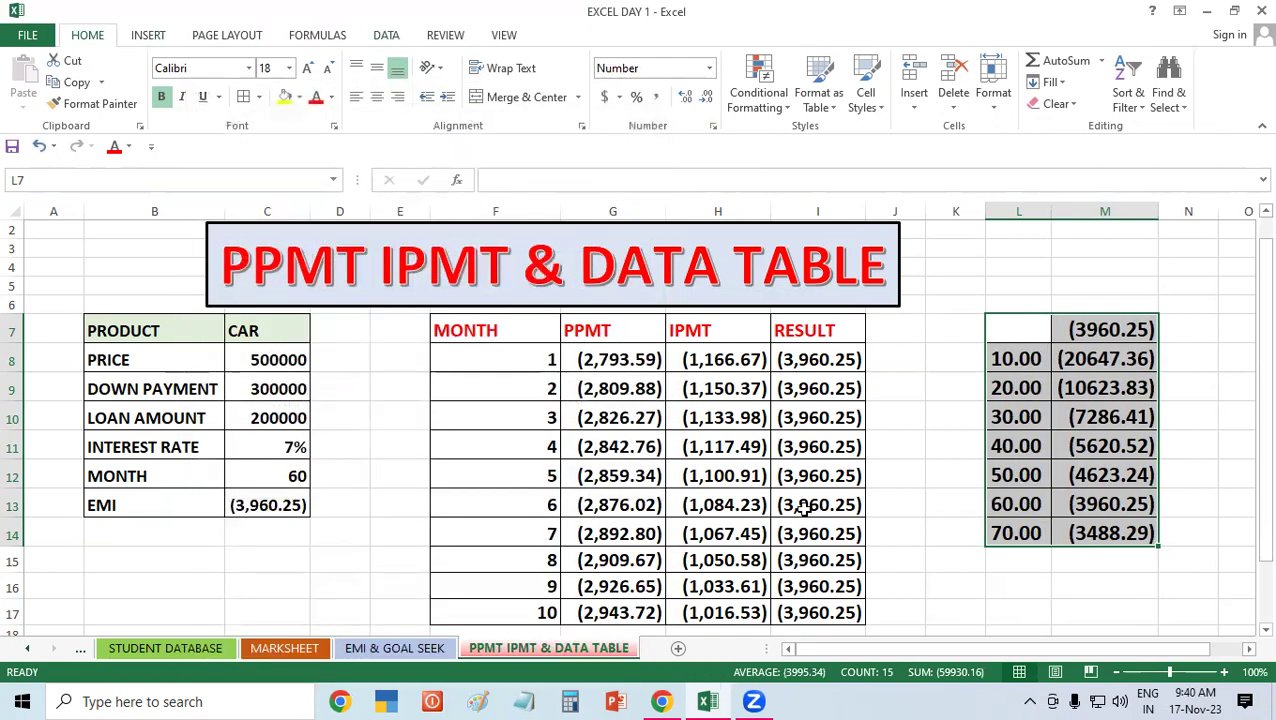
{"action": "left_click", "coordinate": [1187, 397]}
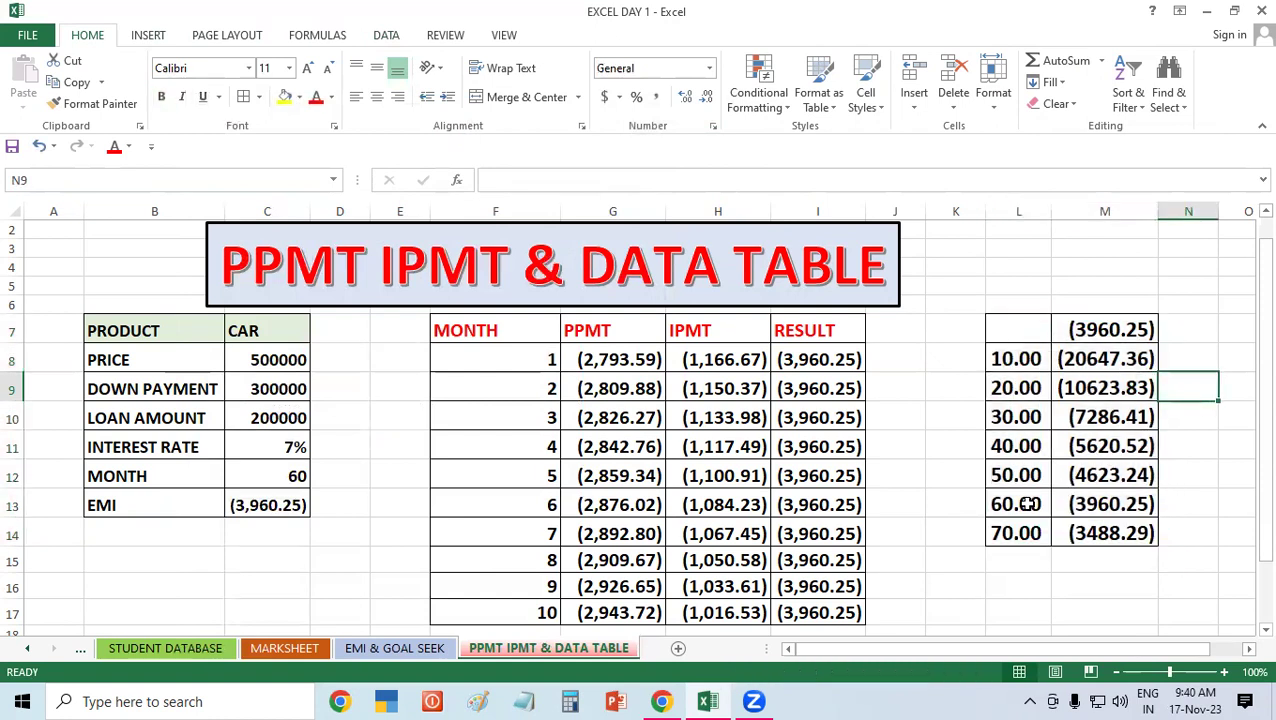
{"action": "left_click_drag", "start_coordinate": [1027, 504], "coordinate": [1082, 500]}
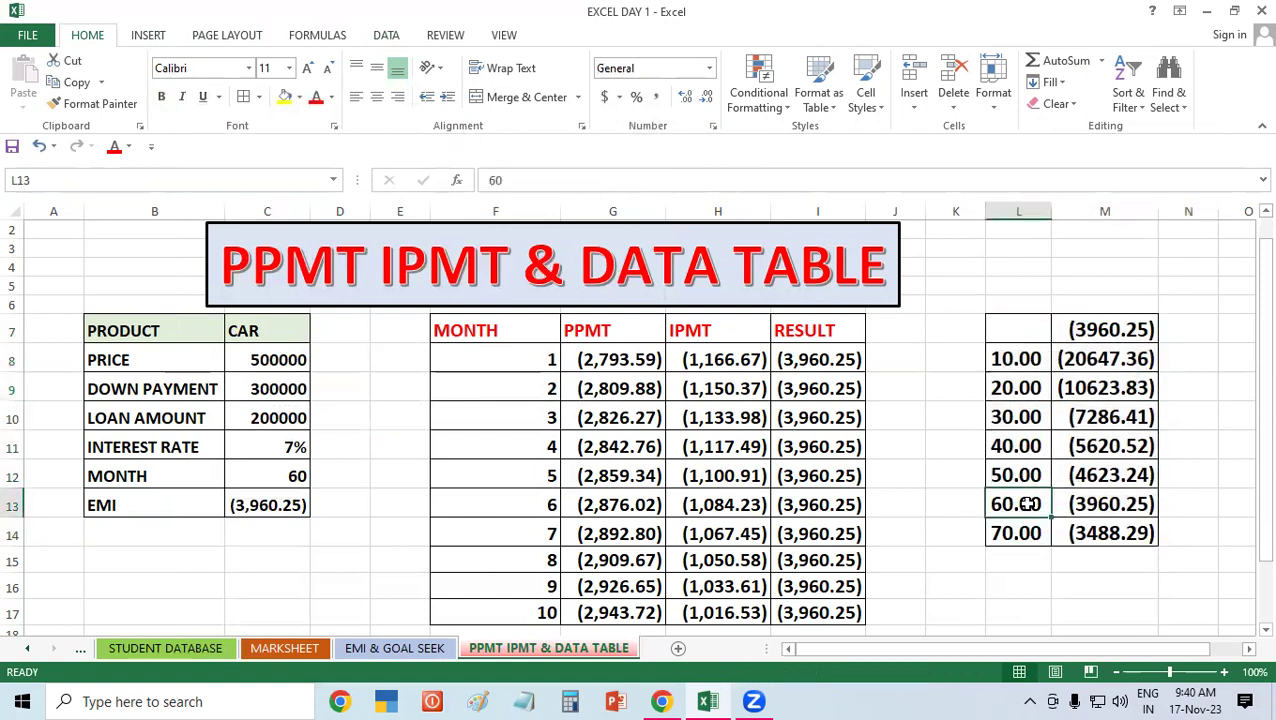
{"action": "left_click", "coordinate": [1012, 580]}
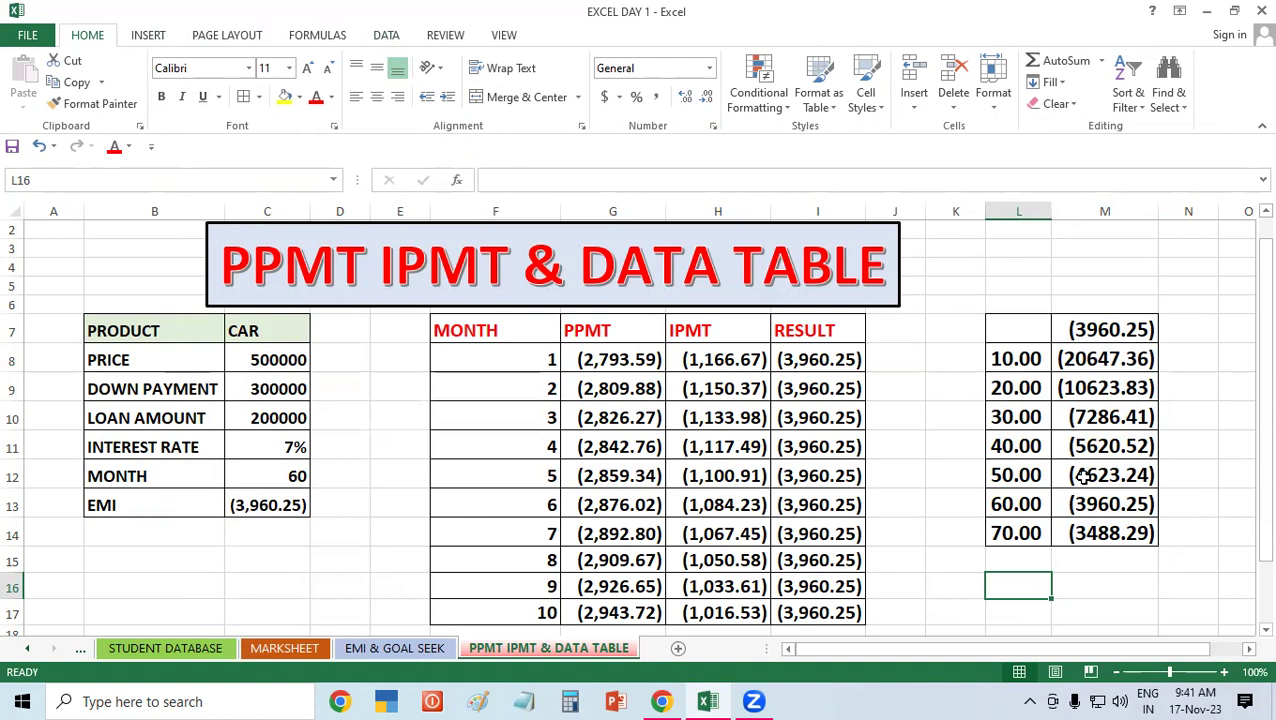
{"action": "left_click", "coordinate": [1018, 364]}
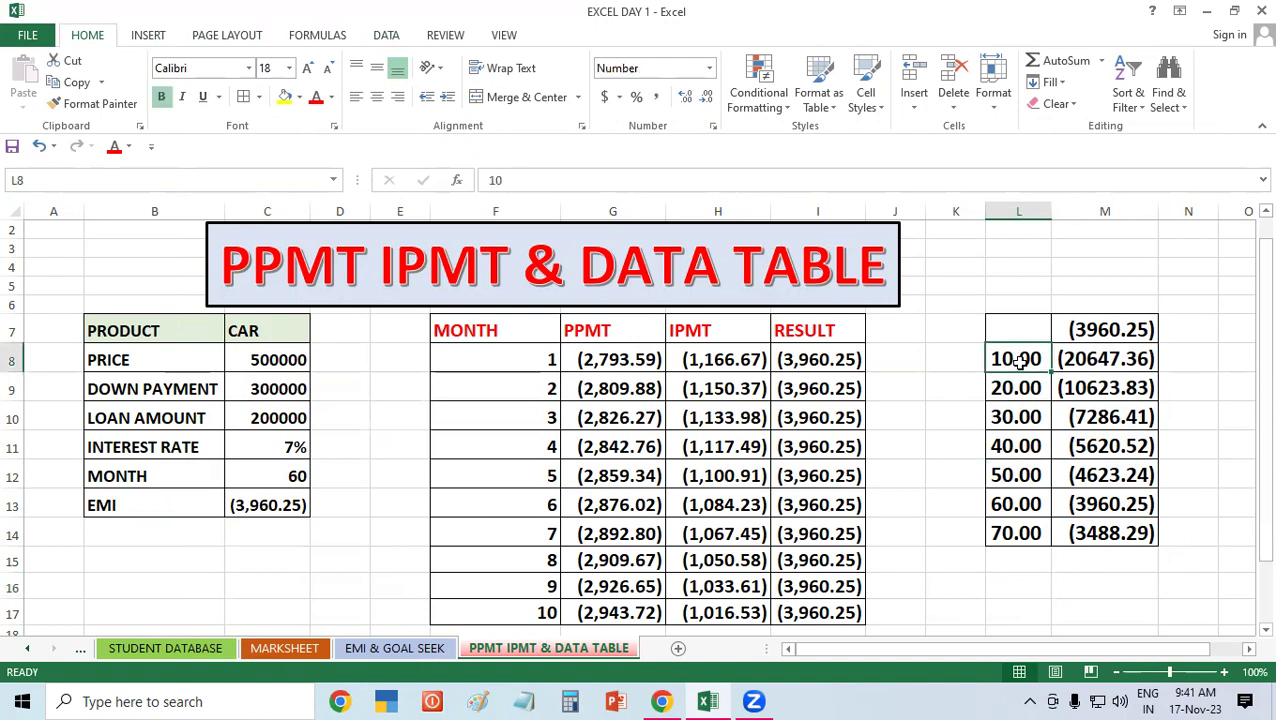
{"action": "left_click", "coordinate": [1076, 359]}
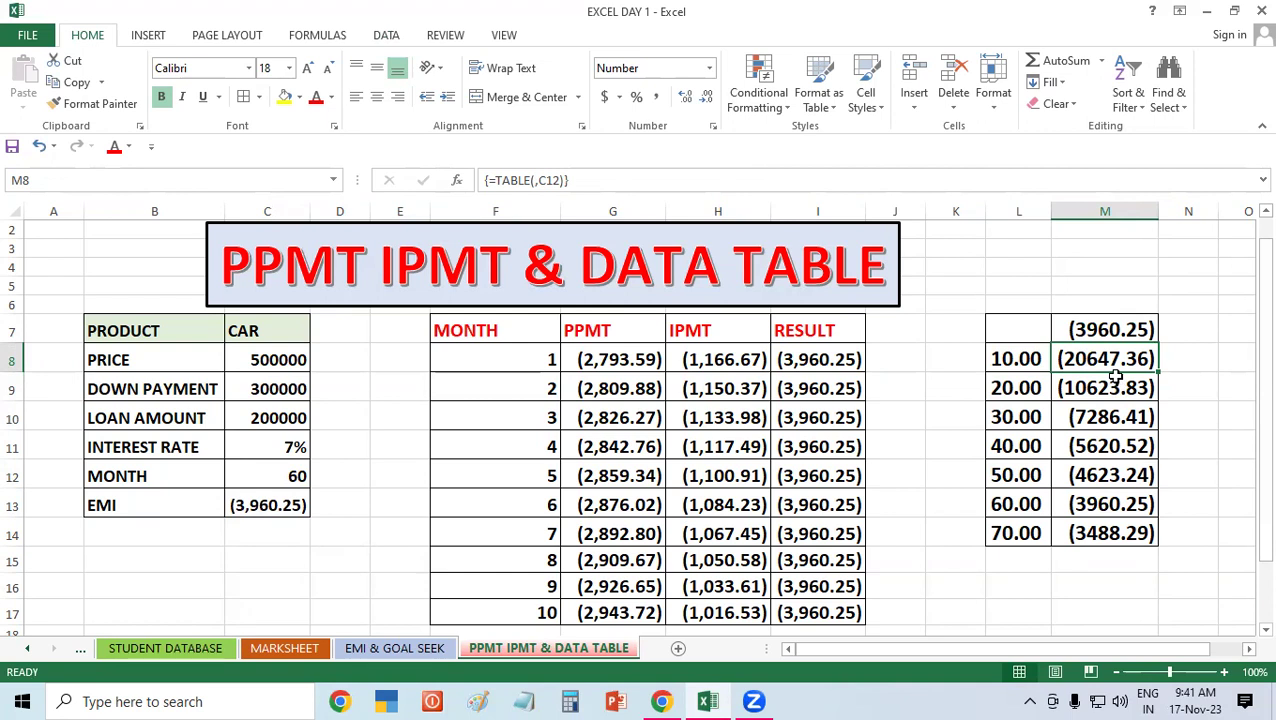
{"action": "left_click", "coordinate": [1003, 505]}
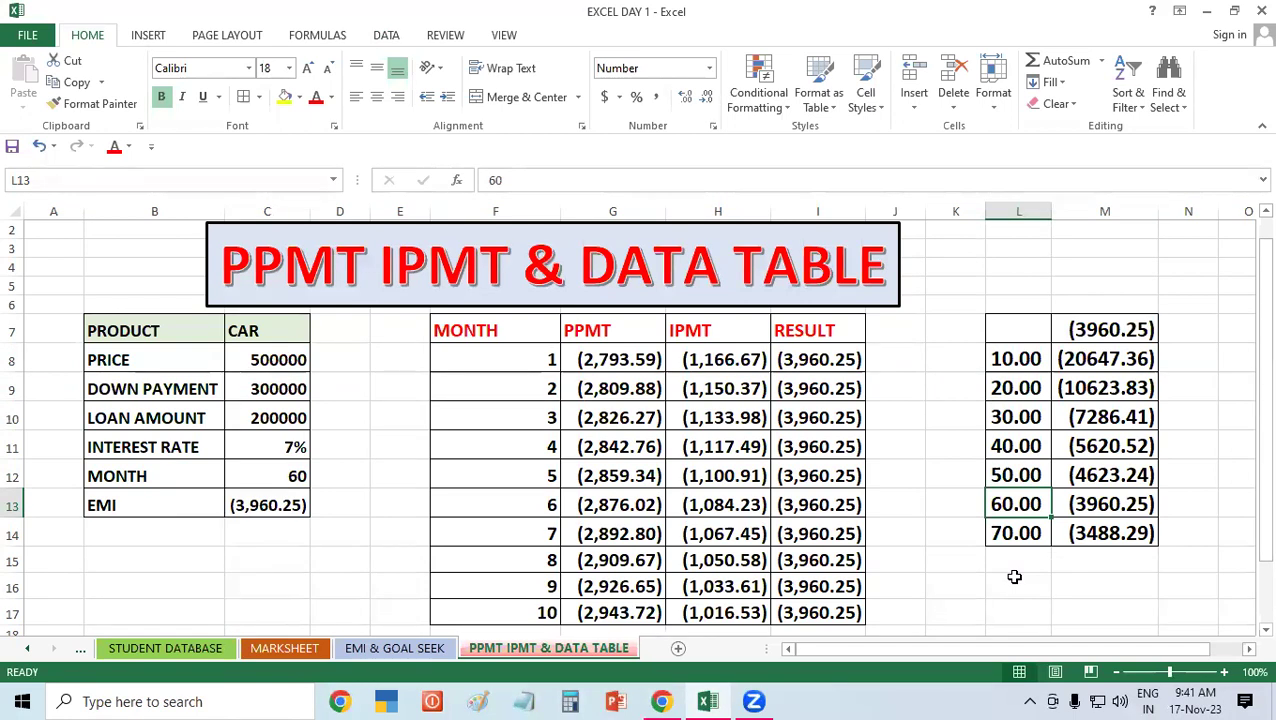
{"action": "left_click", "coordinate": [1014, 360]}
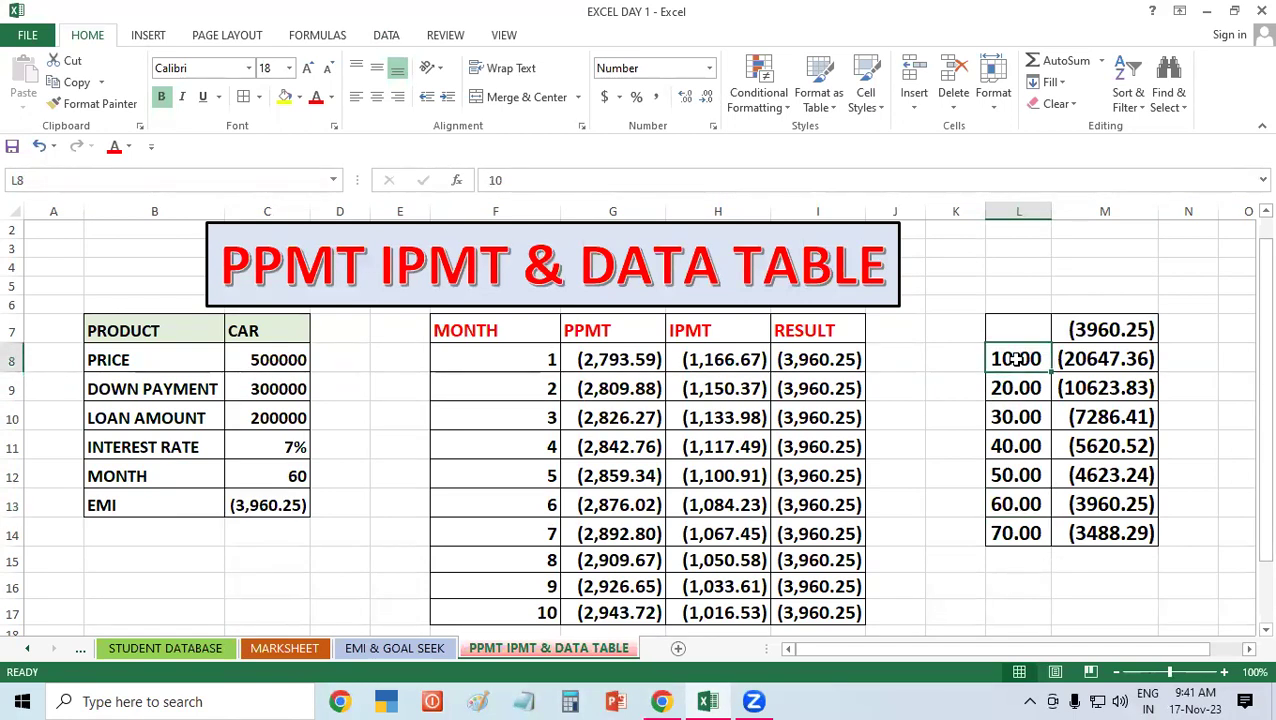